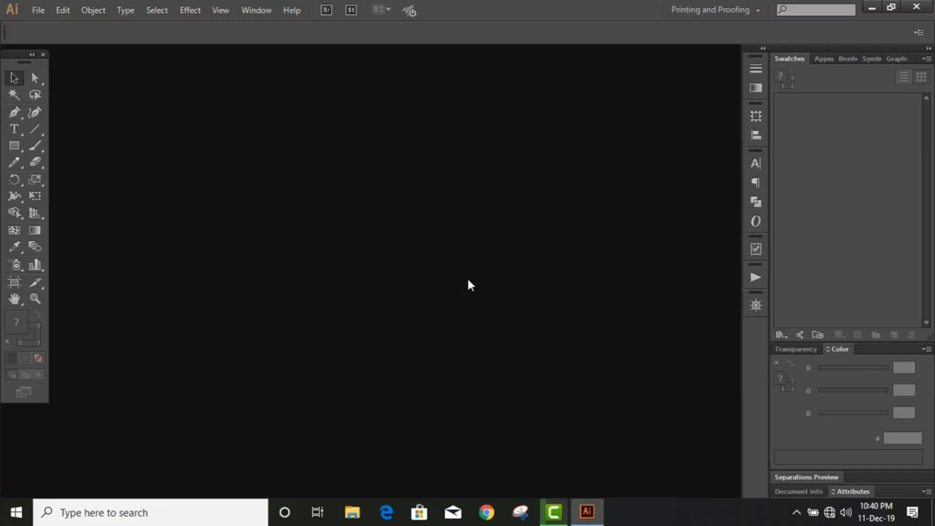
Create a new 1280 × 720 px RGB document
{"action": "left_click", "coordinate": [38, 9]}
{"action": "left_click", "coordinate": [56, 28]}
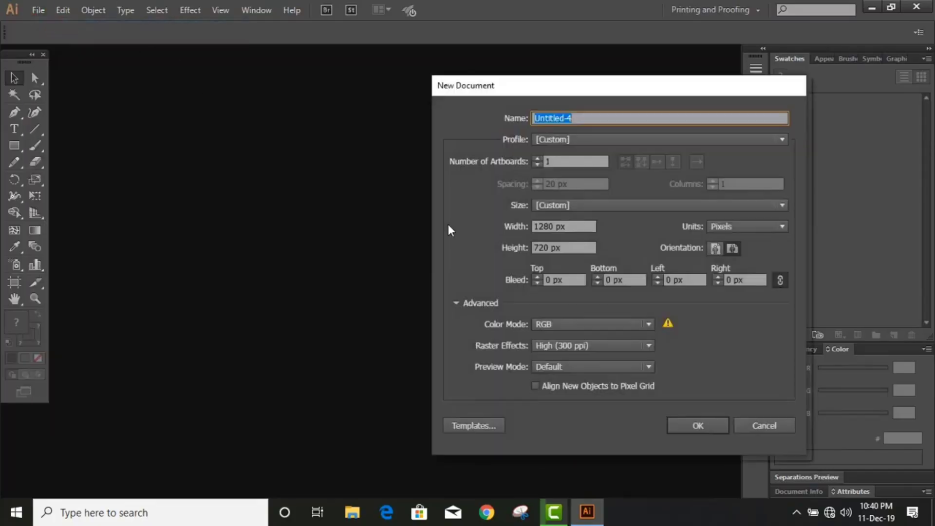
{"action": "left_click", "coordinate": [682, 424]}
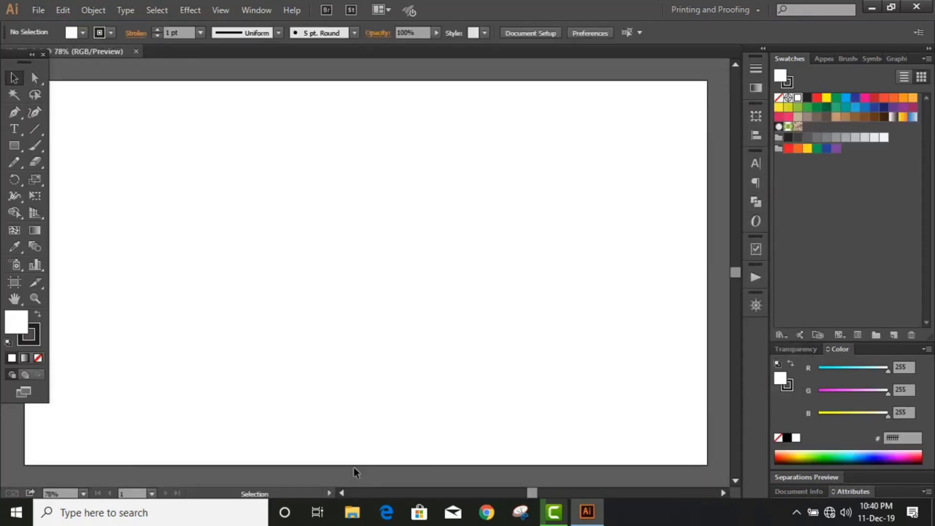
Draw a horizontal ground line with the Pen tool and set the fill to near-black
{"action": "left_click", "coordinate": [342, 493]}
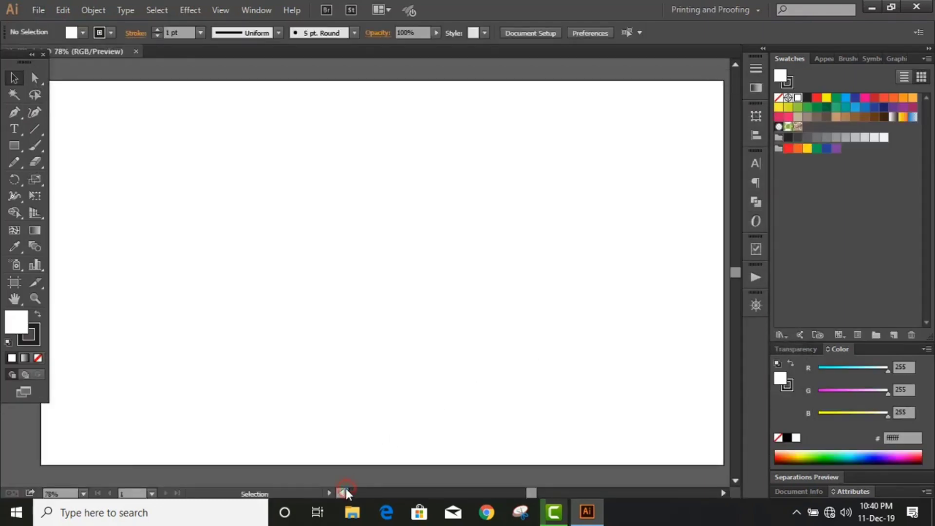
{"action": "left_click", "coordinate": [14, 112]}
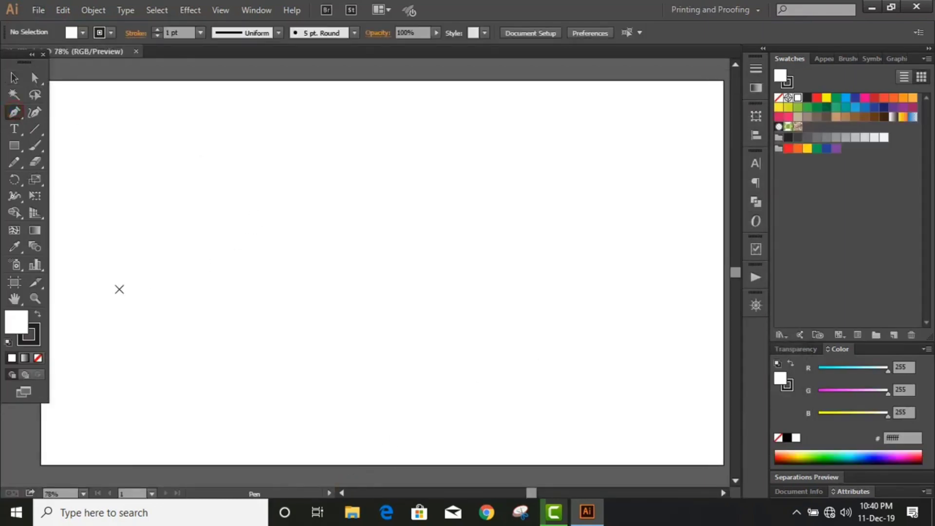
{"action": "left_click", "coordinate": [115, 321]}
{"action": "left_click", "coordinate": [623, 321]}
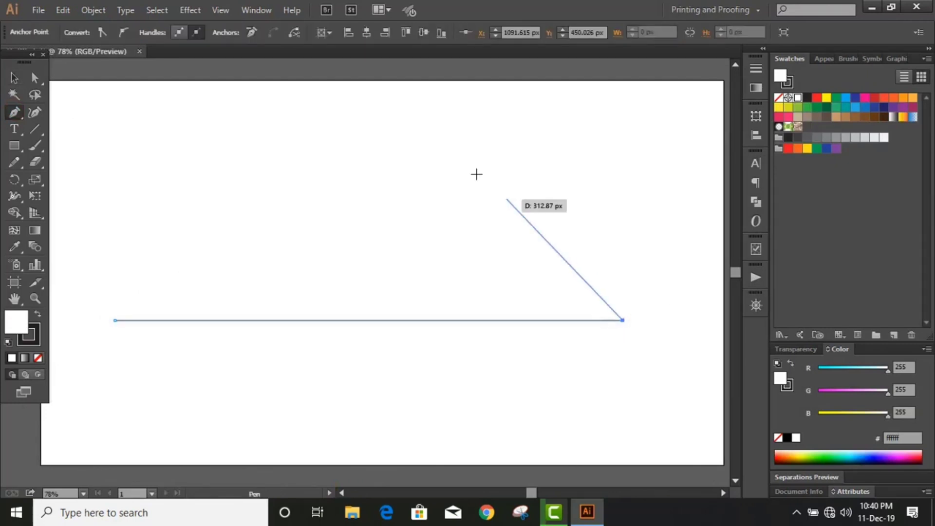
{"action": "left_click", "coordinate": [14, 78]}
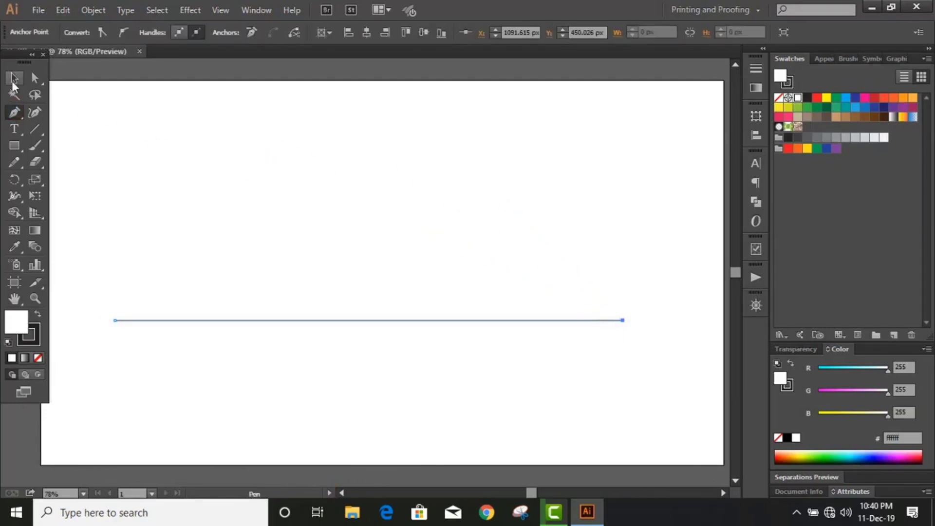
{"action": "left_click", "coordinate": [807, 97]}
{"action": "left_click", "coordinate": [455, 181]}
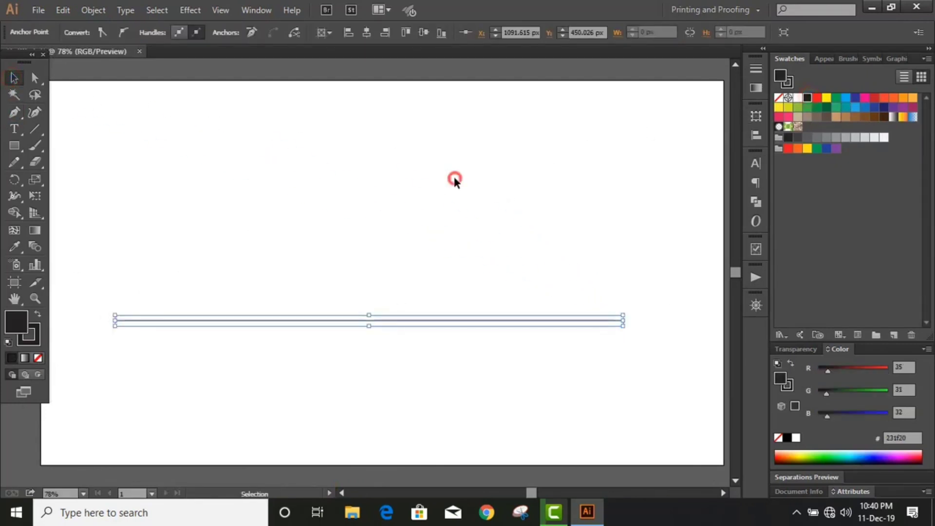
Draw a filled black circle with the Ellipse tool just above the line
{"action": "left_click", "coordinate": [14, 145]}
{"action": "left_click", "coordinate": [72, 178]}
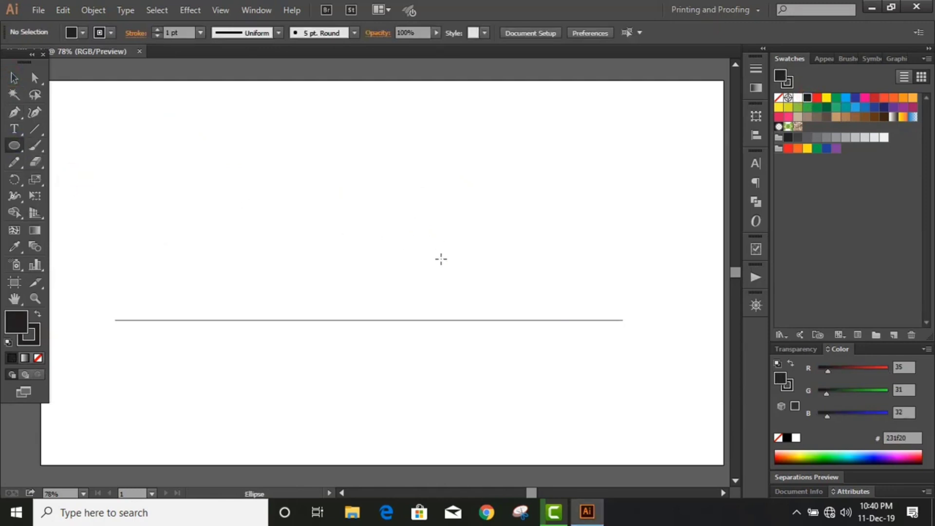
{"action": "left_click_drag", "start_coordinate": [441, 259], "coordinate": [540, 375]}
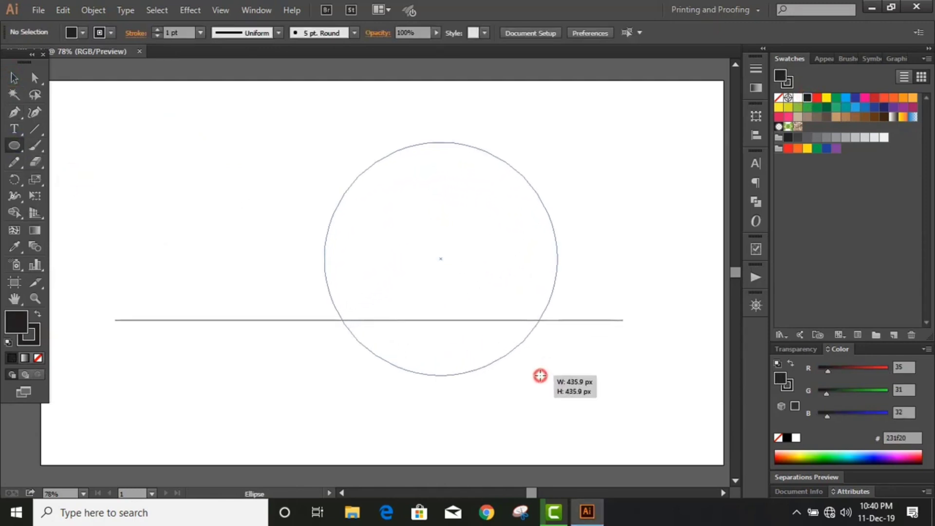
{"action": "left_click_drag", "start_coordinate": [541, 376], "coordinate": [541, 377]}
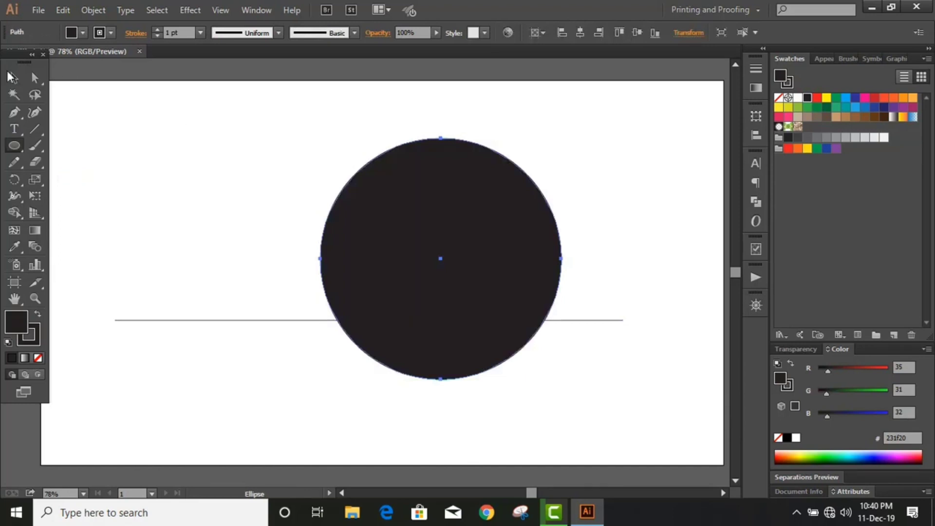
Shrink the circle slightly and lower it to rest on the ground line
{"action": "left_click", "coordinate": [12, 76]}
{"action": "left_click_drag", "start_coordinate": [501, 240], "coordinate": [495, 174]}
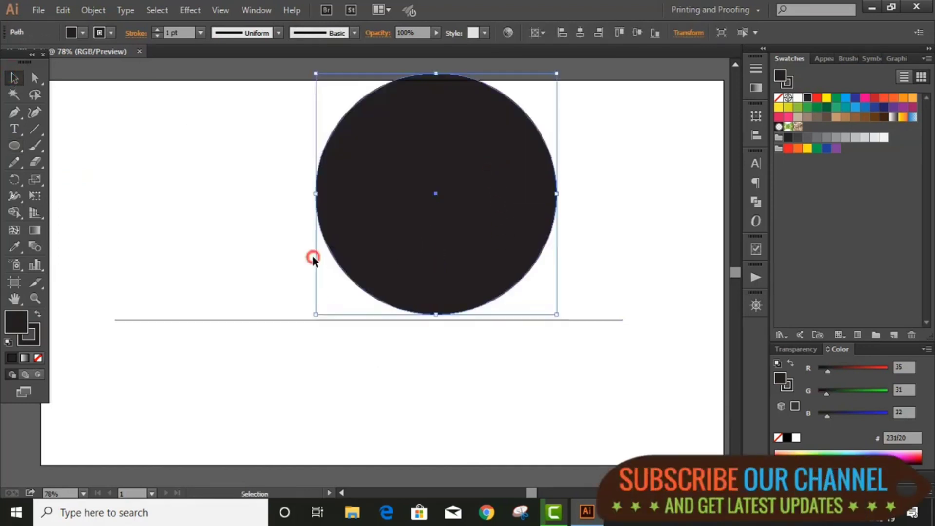
{"action": "left_click_drag", "start_coordinate": [288, 224], "coordinate": [422, 329]}
{"action": "left_click_drag", "start_coordinate": [445, 223], "coordinate": [445, 299]}
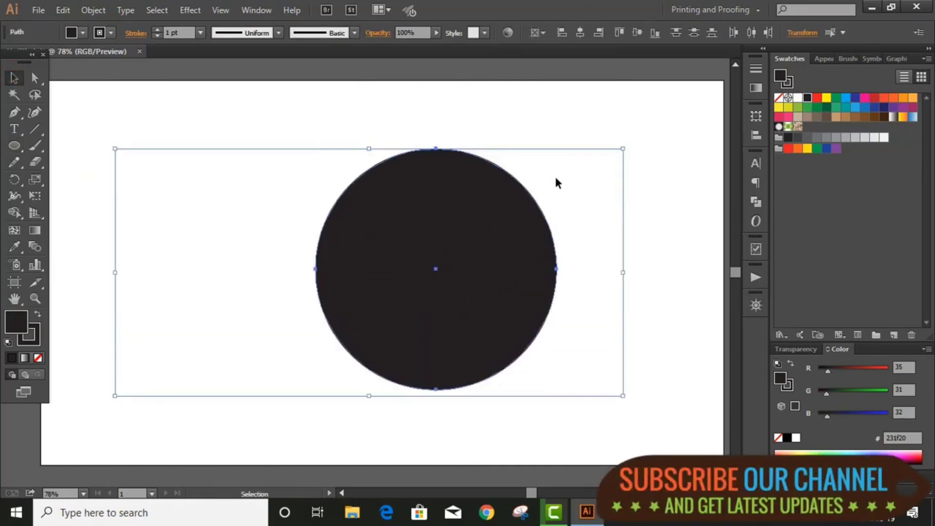
{"action": "left_click", "coordinate": [565, 204]}
{"action": "left_click", "coordinate": [522, 251]}
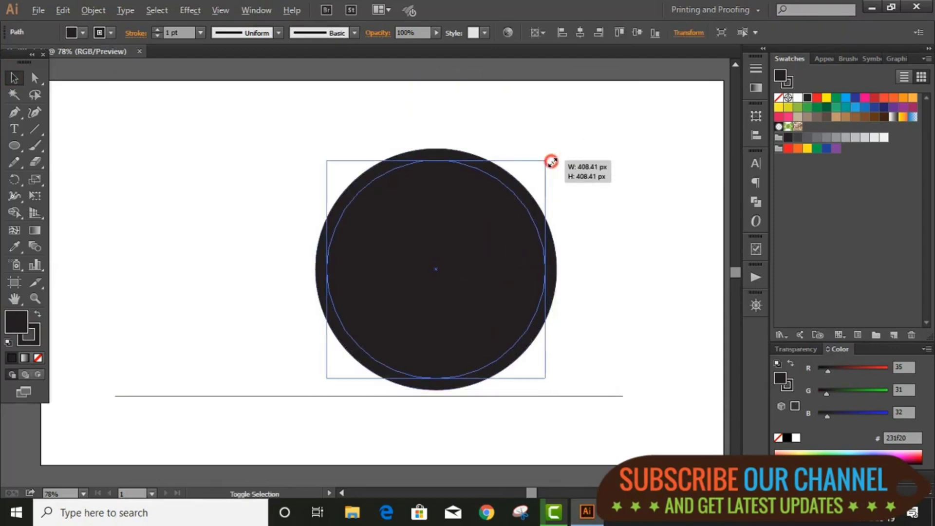
{"action": "left_click_drag", "start_coordinate": [558, 151], "coordinate": [543, 164]}
{"action": "left_click_drag", "start_coordinate": [498, 259], "coordinate": [498, 278]}
{"action": "left_click", "coordinate": [585, 251]}
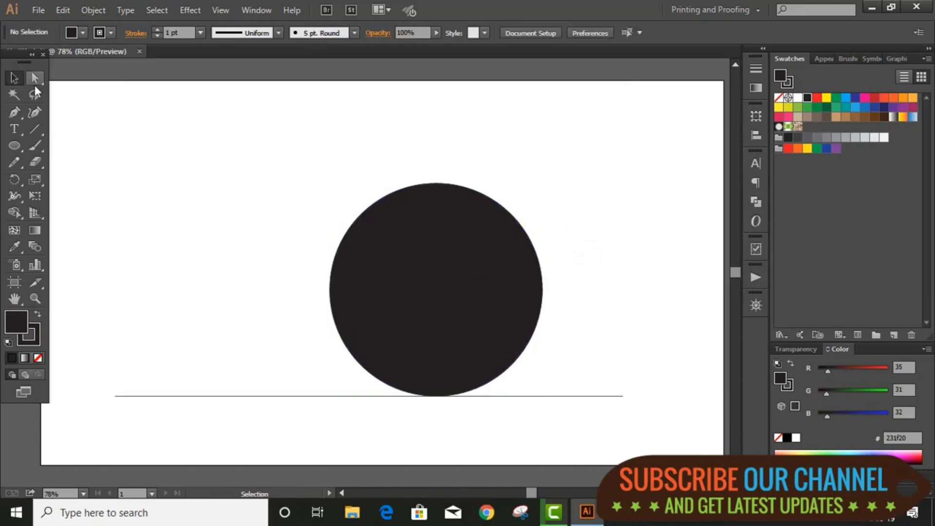
Draw a closed, curved orange trunk shape with the Pencil tool
{"action": "left_click", "coordinate": [13, 163]}
{"action": "left_click", "coordinate": [51, 163]}
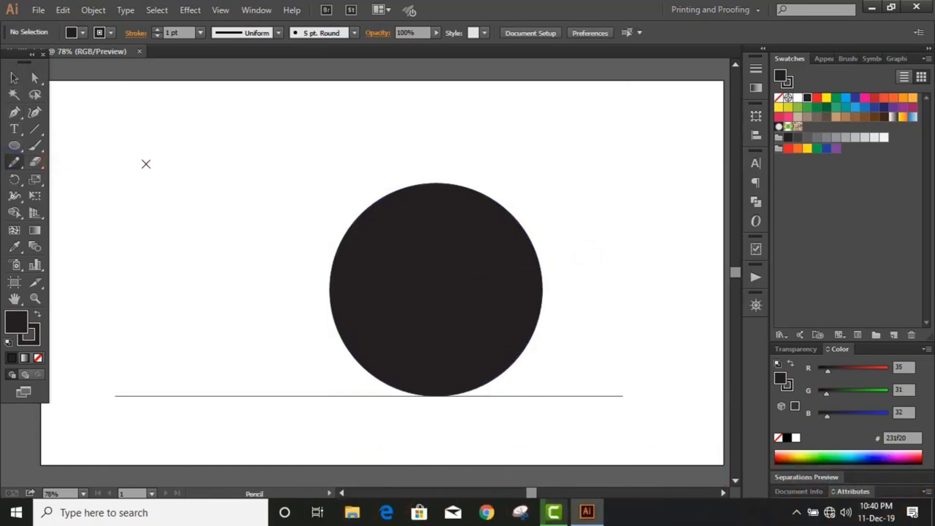
{"action": "left_click", "coordinate": [902, 99]}
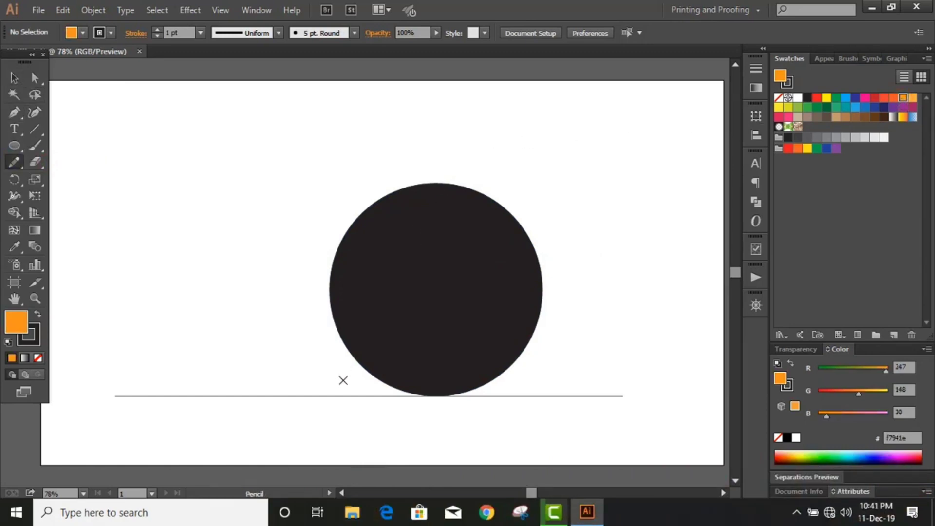
{"action": "key", "text": "ctrl+plus"}
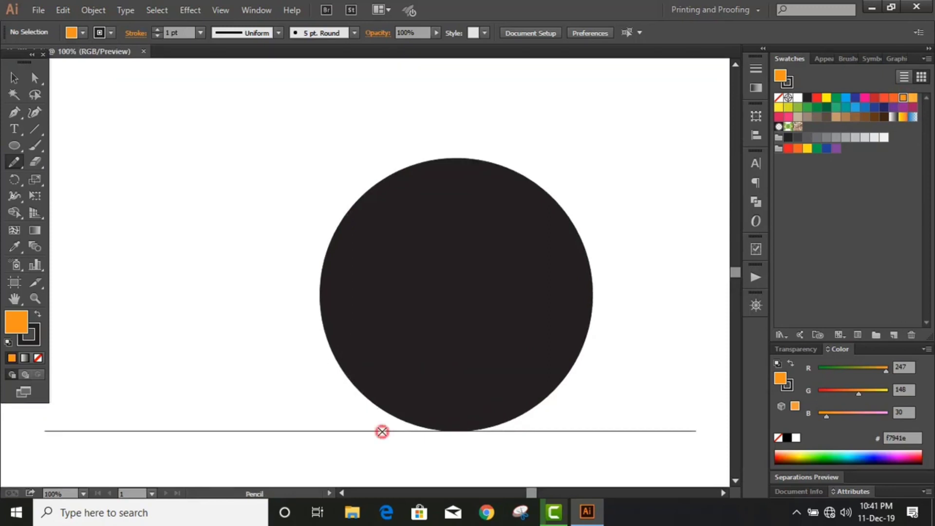
{"action": "mouse_move", "coordinate": [378, 429]}
{"action": "left_mouse_down"}
{"action": "mouse_move", "coordinate": [353, 394]}
{"action": "mouse_move", "coordinate": [346, 349]}
{"action": "mouse_move", "coordinate": [366, 278]}
{"action": "mouse_move", "coordinate": [389, 246]}
{"action": "left_mouse_up"}
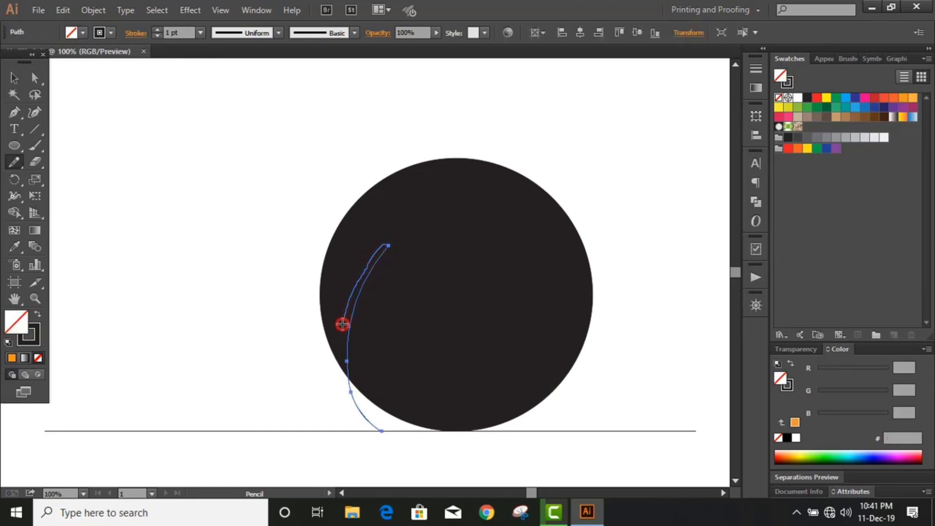
{"action": "mouse_move", "coordinate": [339, 369]}
{"action": "left_mouse_down"}
{"action": "mouse_move", "coordinate": [341, 421]}
{"action": "mouse_move", "coordinate": [382, 431]}
{"action": "left_mouse_up"}
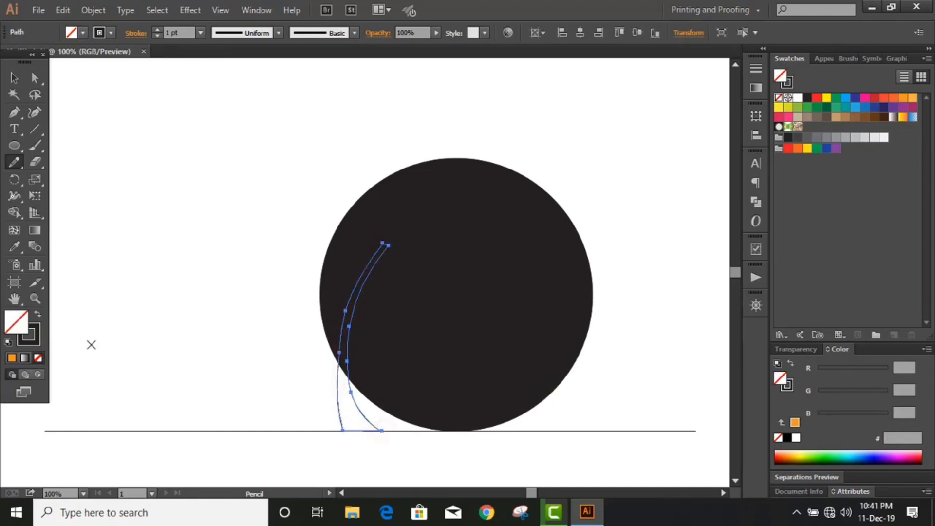
{"action": "left_click", "coordinate": [894, 97]}
Remove the orange trunk's outline stroke
{"action": "left_click", "coordinate": [14, 77]}
{"action": "left_click", "coordinate": [171, 213]}
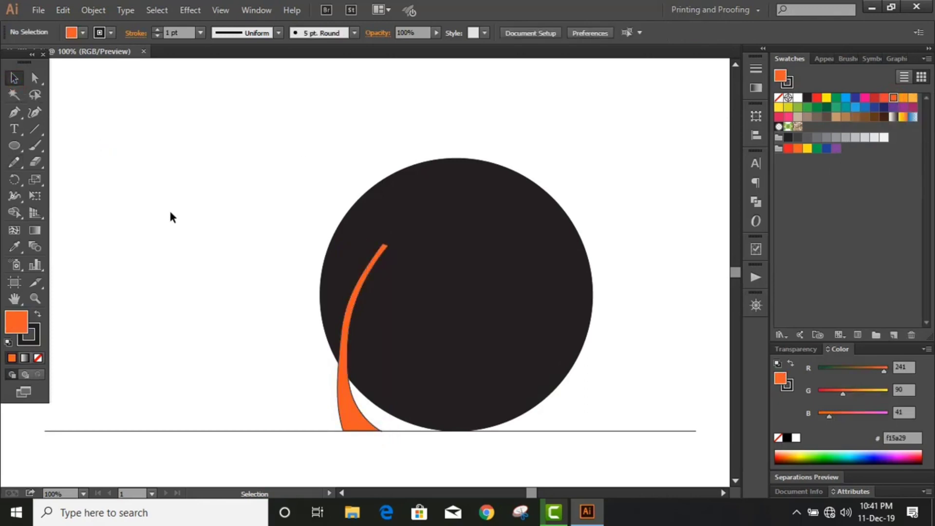
{"action": "scroll", "coordinate": [351, 397], "scroll_direction": "down", "scroll_amount": 1}
{"action": "left_click", "coordinate": [350, 397]}
{"action": "left_click", "coordinate": [38, 358]}
{"action": "left_click", "coordinate": [175, 306]}
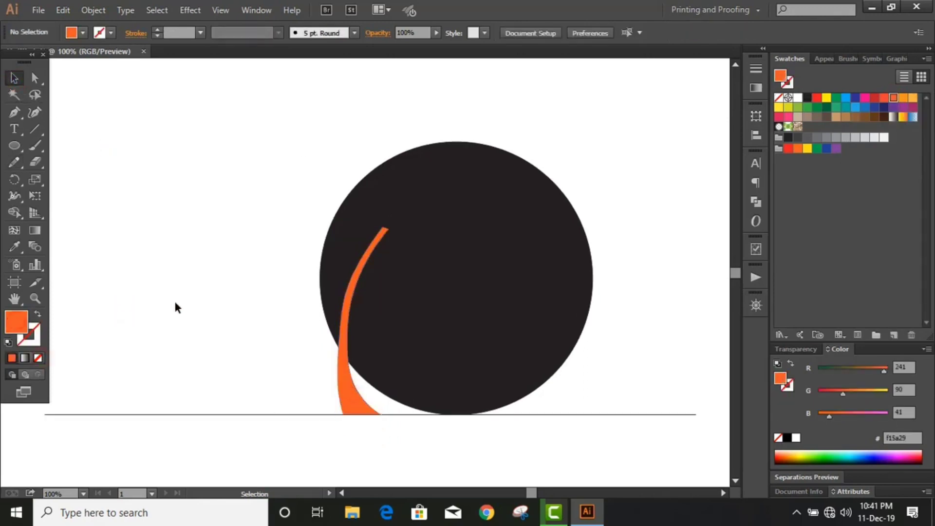
{"action": "scroll", "coordinate": [346, 336], "scroll_direction": "up", "scroll_amount": 1}
Redraw the trunk's left edge more smoothly with the Pencil
{"action": "left_click", "coordinate": [346, 337]}
{"action": "left_click", "coordinate": [13, 162]}
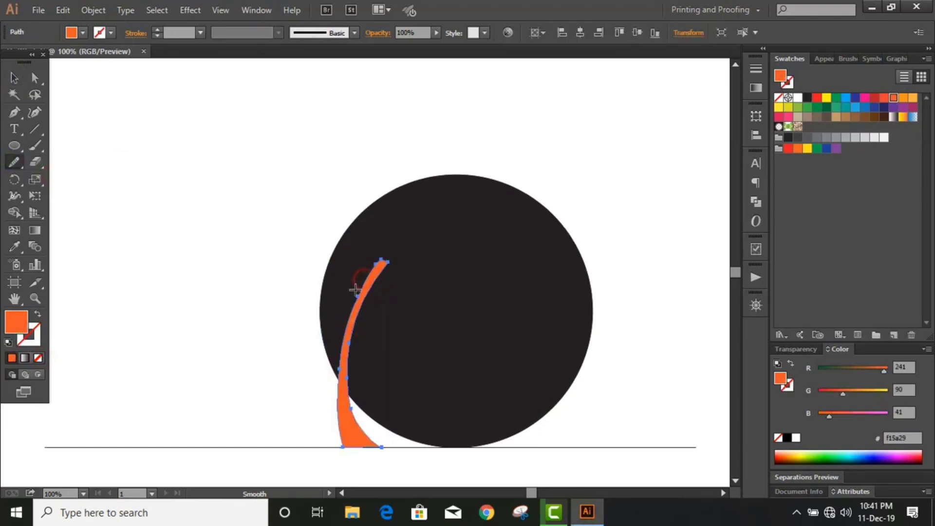
{"action": "left_click_drag", "start_coordinate": [386, 257], "coordinate": [340, 429]}
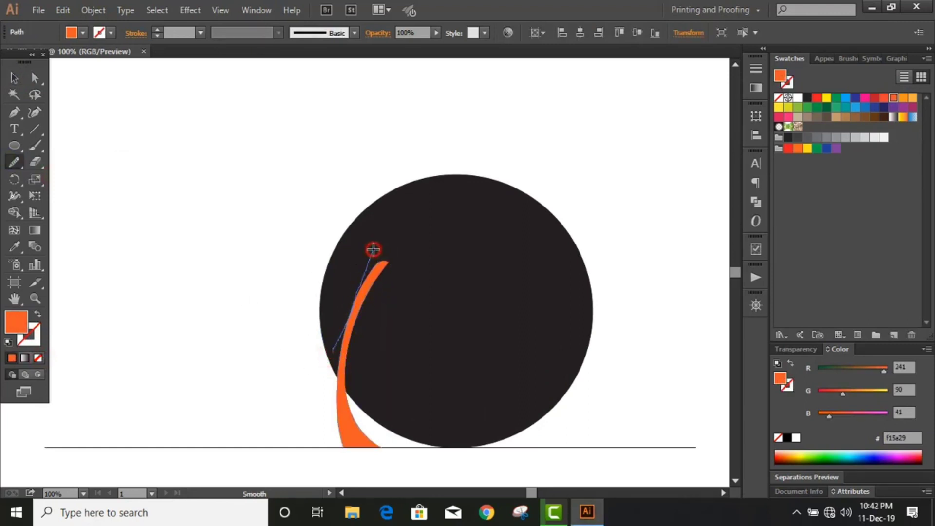
{"action": "left_click", "coordinate": [14, 78]}
{"action": "left_click", "coordinate": [120, 163]}
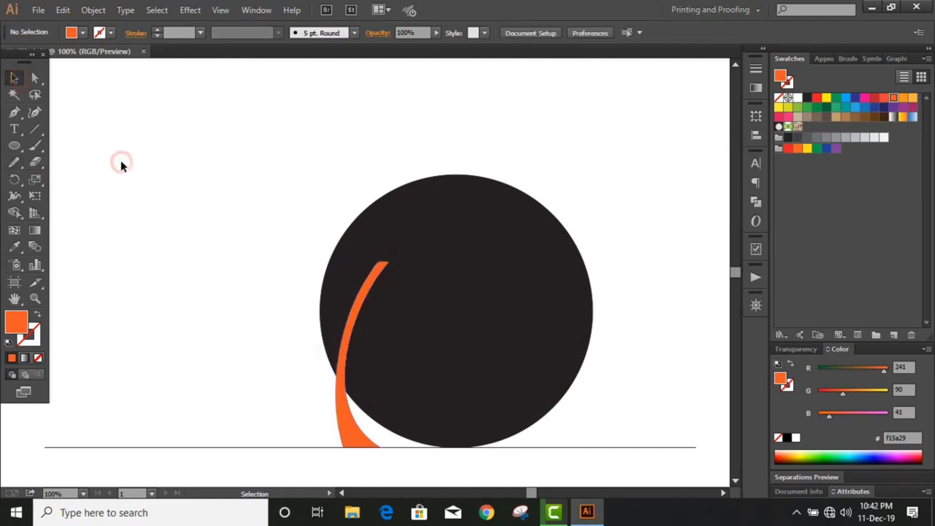
{"action": "scroll", "coordinate": [120, 163], "scroll_direction": "down", "scroll_amount": 2}
Draw a second, thinner orange trunk forking off the first with the Pen tool
{"action": "left_click", "coordinate": [14, 113]}
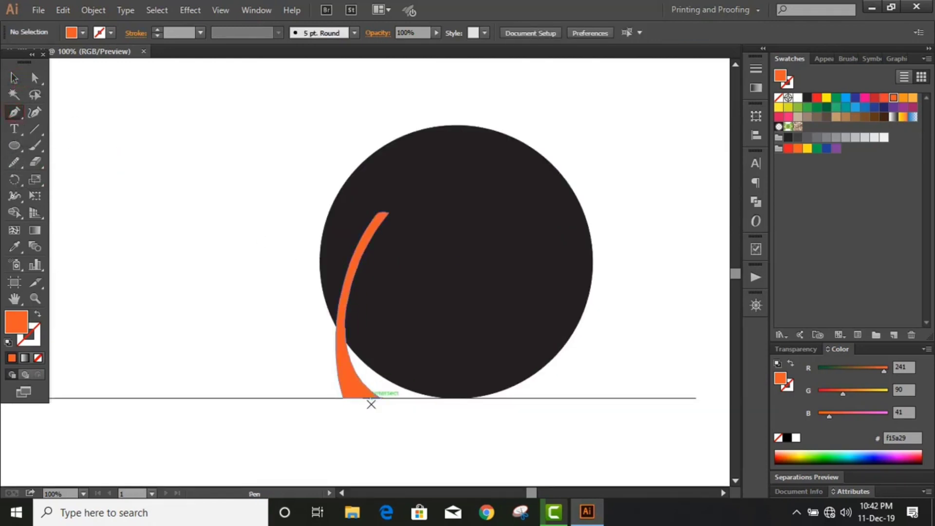
{"action": "left_click", "coordinate": [353, 398]}
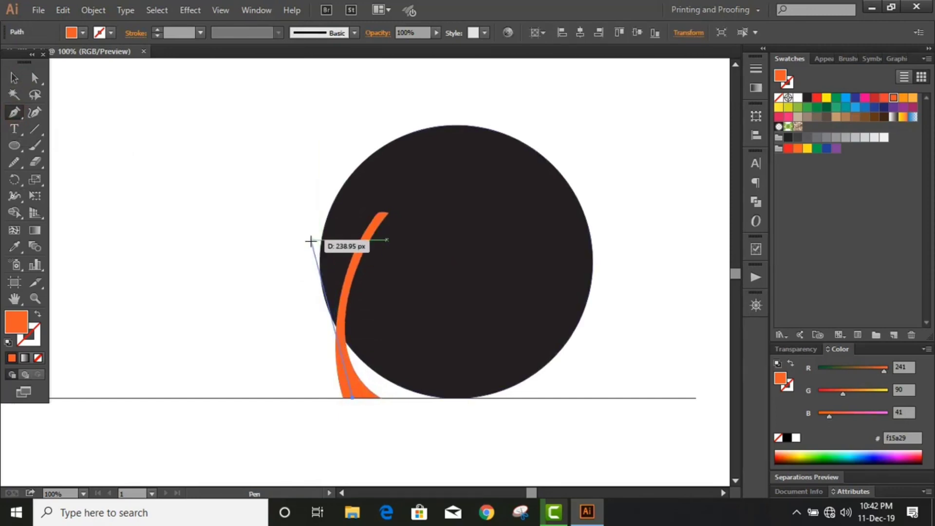
{"action": "left_click_drag", "start_coordinate": [320, 239], "coordinate": [332, 190]}
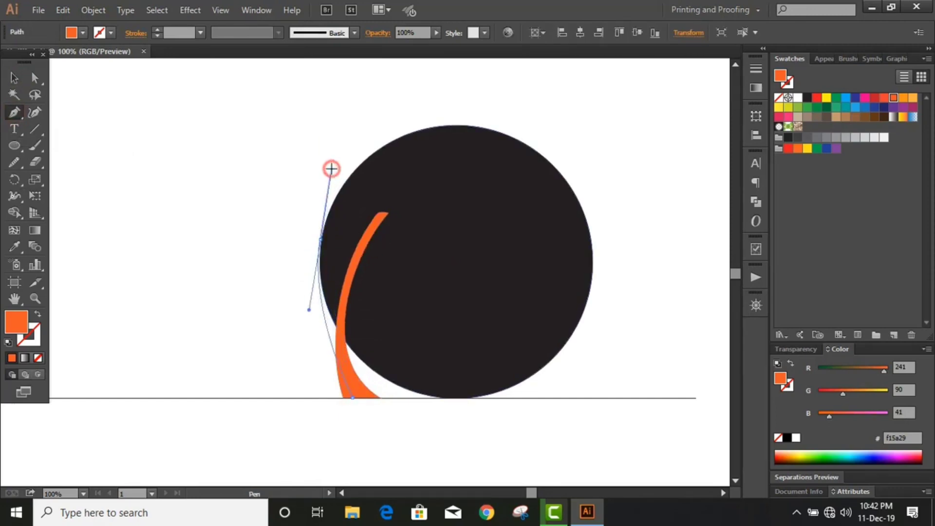
{"action": "mouse_move", "coordinate": [320, 239]}
{"action": "left_mouse_down"}
{"action": "mouse_move", "coordinate": [320, 359]}
{"action": "mouse_move", "coordinate": [349, 405]}
{"action": "mouse_move", "coordinate": [336, 400]}
{"action": "mouse_move", "coordinate": [351, 403]}
{"action": "left_mouse_up"}
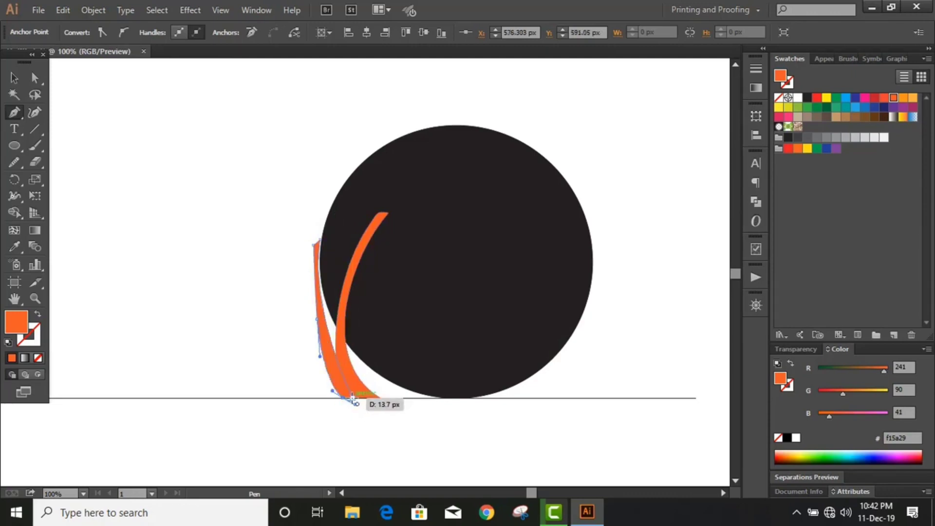
{"action": "left_click", "coordinate": [343, 397]}
{"action": "left_click", "coordinate": [15, 78]}
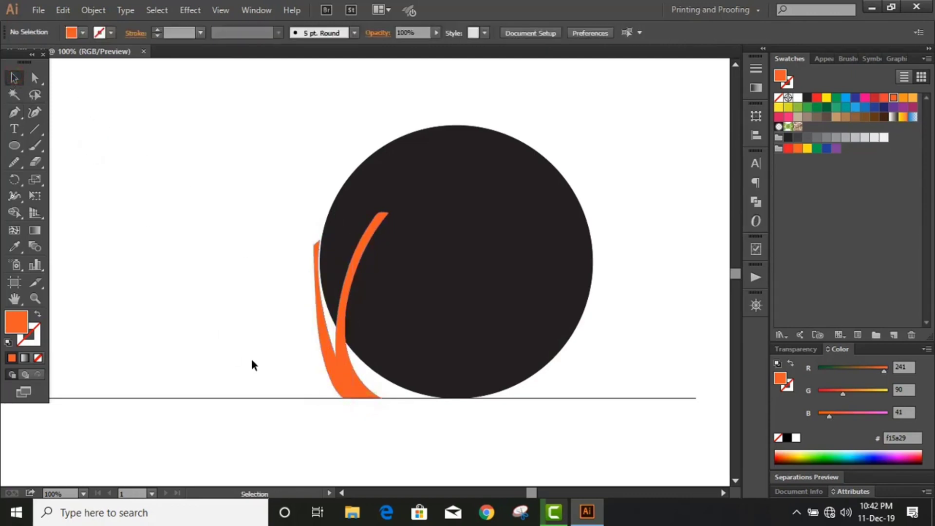
{"action": "left_click_drag", "start_coordinate": [267, 365], "coordinate": [349, 384]}
Stretch both orange trunks taller and nudge the left one slightly right
{"action": "key", "text": "shift+Right"}
{"action": "key", "text": "shift+Right"}
{"action": "key", "text": "shift+Right"}
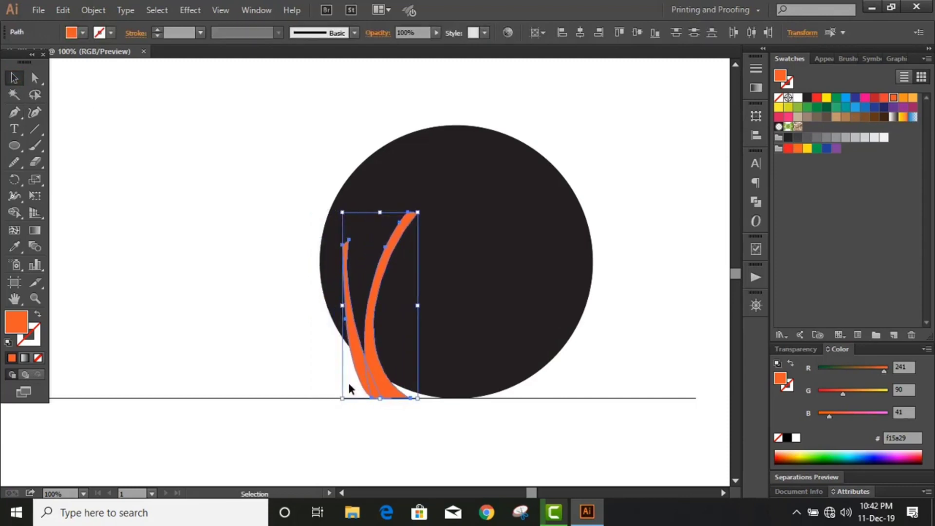
{"action": "key", "text": "shift+Left"}
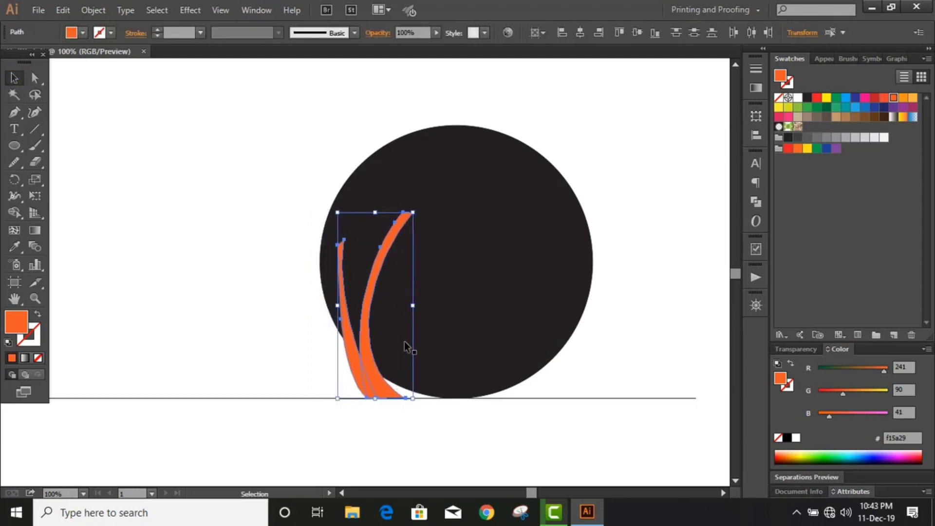
{"action": "left_click_drag", "start_coordinate": [376, 212], "coordinate": [375, 201]}
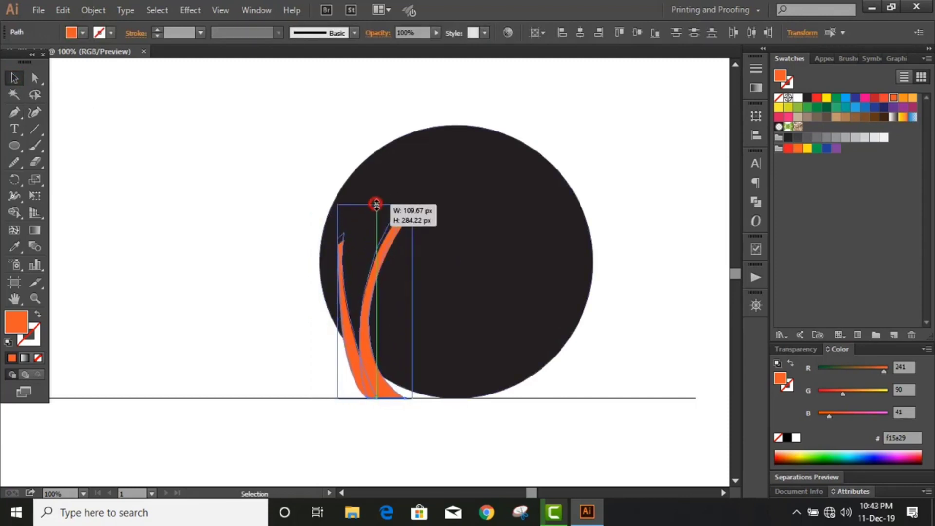
{"action": "left_click", "coordinate": [282, 303]}
{"action": "left_click", "coordinate": [350, 345]}
{"action": "key", "text": "Right"}
{"action": "key", "text": "Right"}
{"action": "key", "text": "Right"}
{"action": "key", "text": "Right"}
{"action": "key", "text": "Right"}
{"action": "key", "text": "Right"}
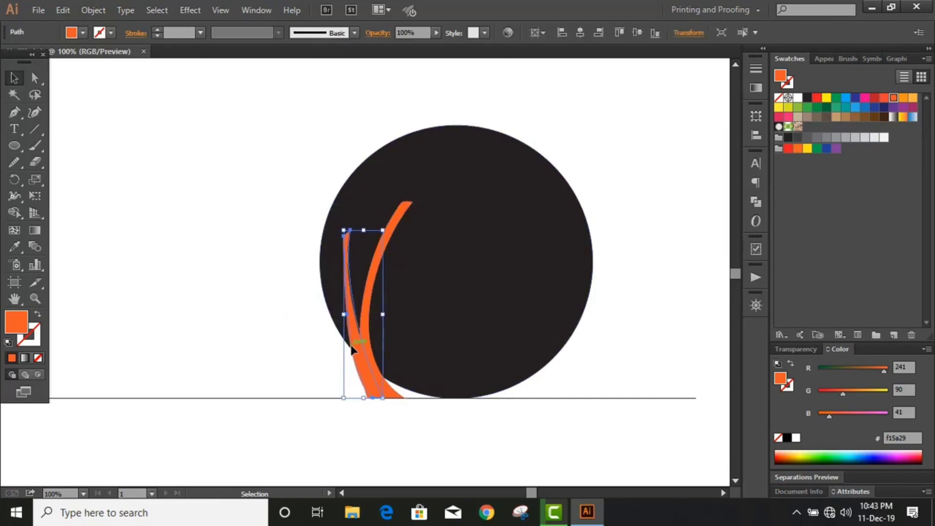
{"action": "key", "text": "ctrl+shift+a"}
{"action": "key", "text": "p"}
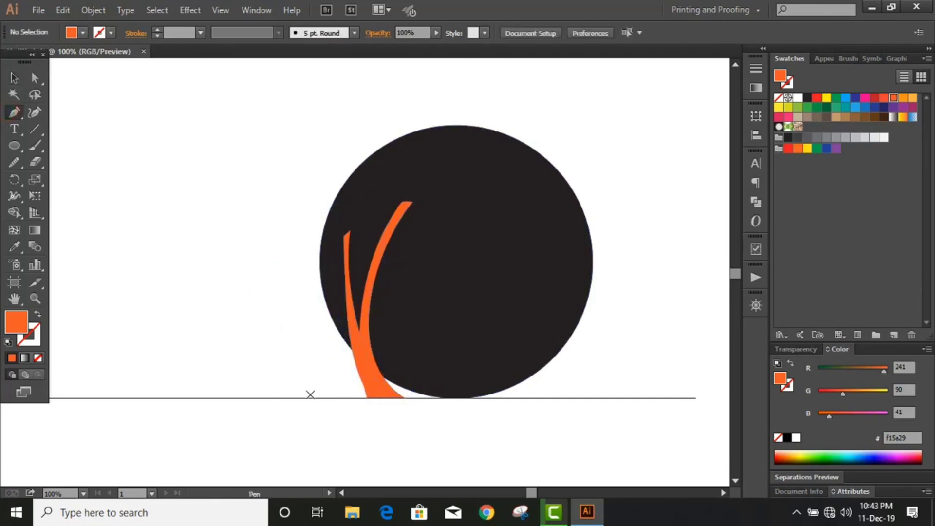
Draw a third, taller curved orange trunk left of the circle with the Pen
{"action": "left_click", "coordinate": [307, 394]}
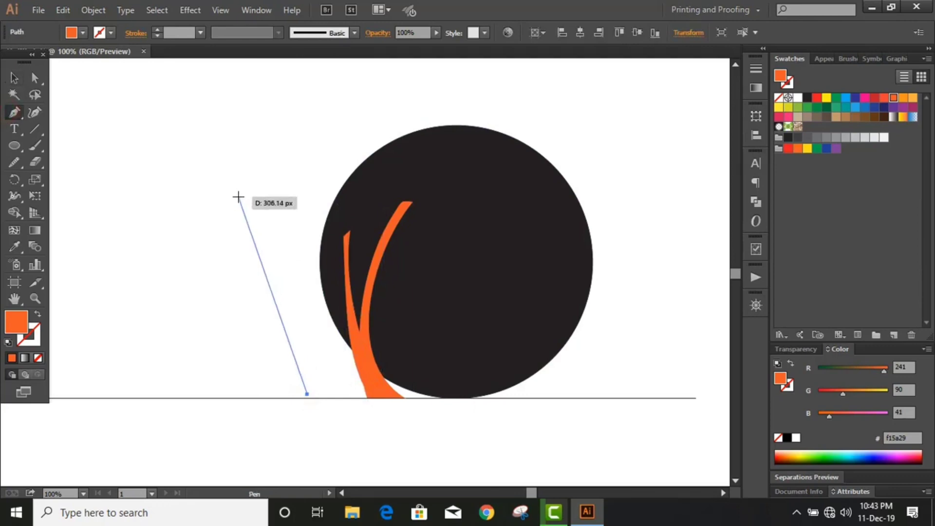
{"action": "left_click_drag", "start_coordinate": [248, 200], "coordinate": [174, 153]}
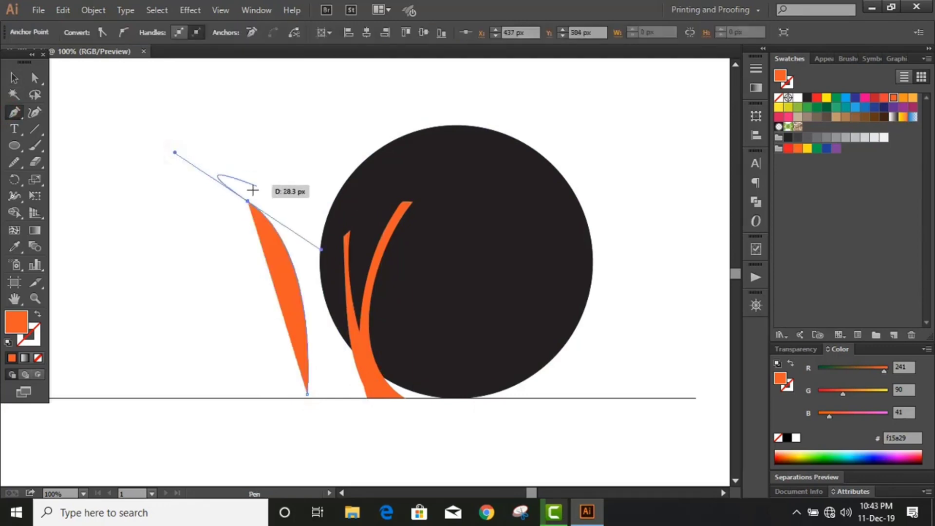
{"action": "mouse_move", "coordinate": [248, 201]}
{"action": "left_mouse_down"}
{"action": "mouse_move", "coordinate": [236, 205]}
{"action": "mouse_move", "coordinate": [294, 394]}
{"action": "mouse_move", "coordinate": [286, 459]}
{"action": "left_mouse_up"}
{"action": "left_click", "coordinate": [307, 318]}
{"action": "left_click_drag", "start_coordinate": [248, 125], "coordinate": [322, 173]}
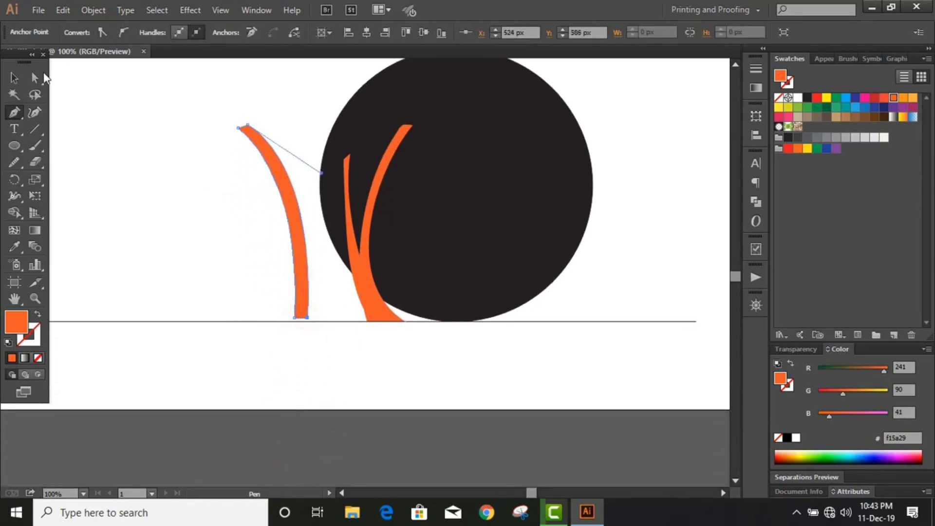
{"action": "left_click", "coordinate": [14, 77]}
Reshape the curve at the new trunk's top anchor with Direct Selection
{"action": "left_click", "coordinate": [114, 131]}
{"action": "scroll", "coordinate": [267, 204], "scroll_direction": "up", "scroll_amount": 2}
{"action": "left_click", "coordinate": [34, 78]}
{"action": "left_click", "coordinate": [238, 178]}
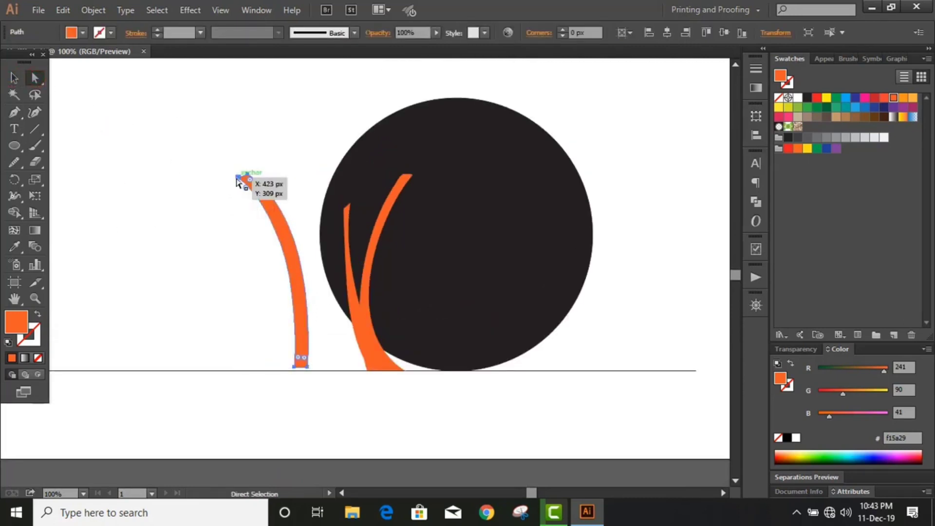
{"action": "left_click_drag", "start_coordinate": [304, 222], "coordinate": [298, 189]}
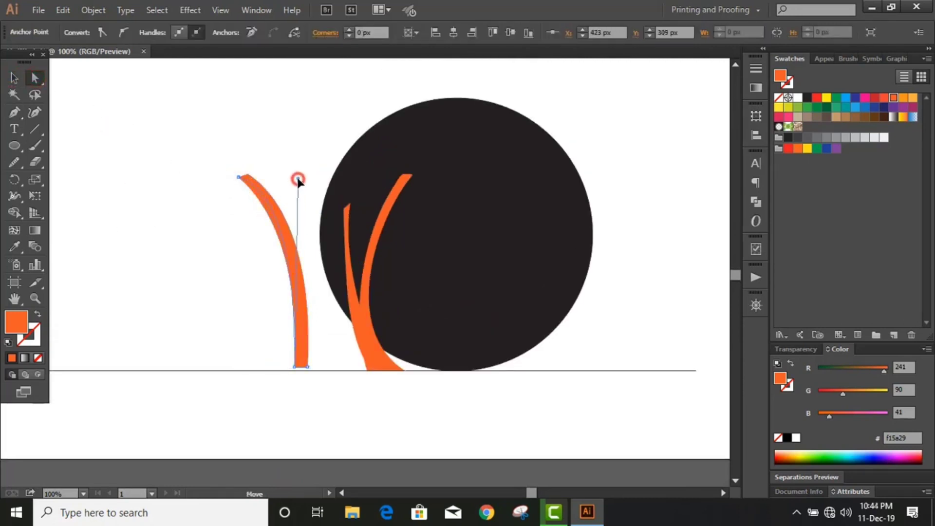
{"action": "left_click", "coordinate": [14, 78]}
{"action": "left_click", "coordinate": [151, 161]}
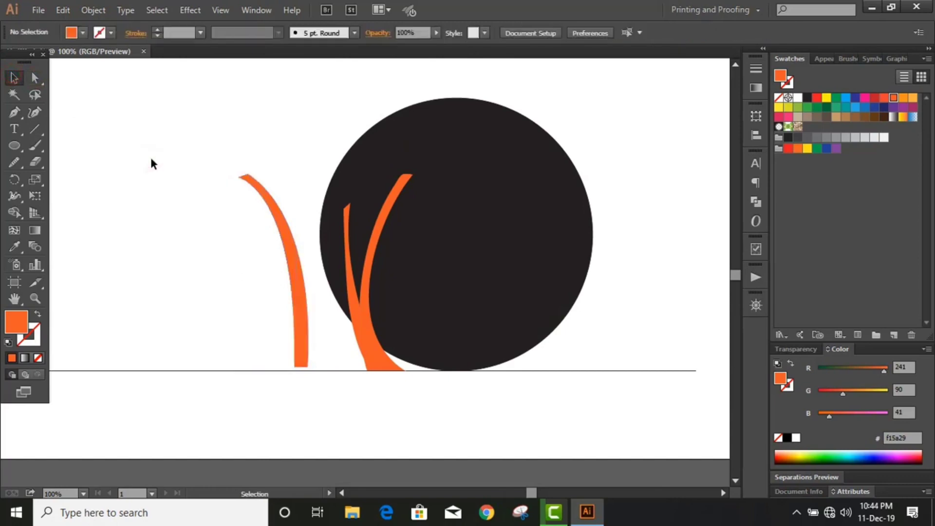
{"action": "scroll", "coordinate": [188, 132], "scroll_direction": "up", "scroll_amount": 1}
{"action": "left_click", "coordinate": [14, 163]}
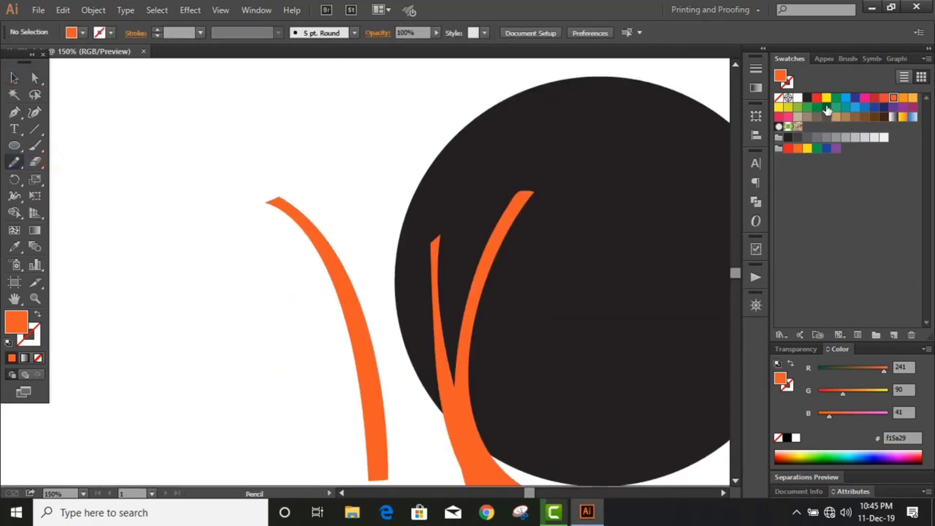
Draw a green freehand palm-frond crown atop the left trunk, then select leaves and trunk
{"action": "left_click", "coordinate": [817, 107]}
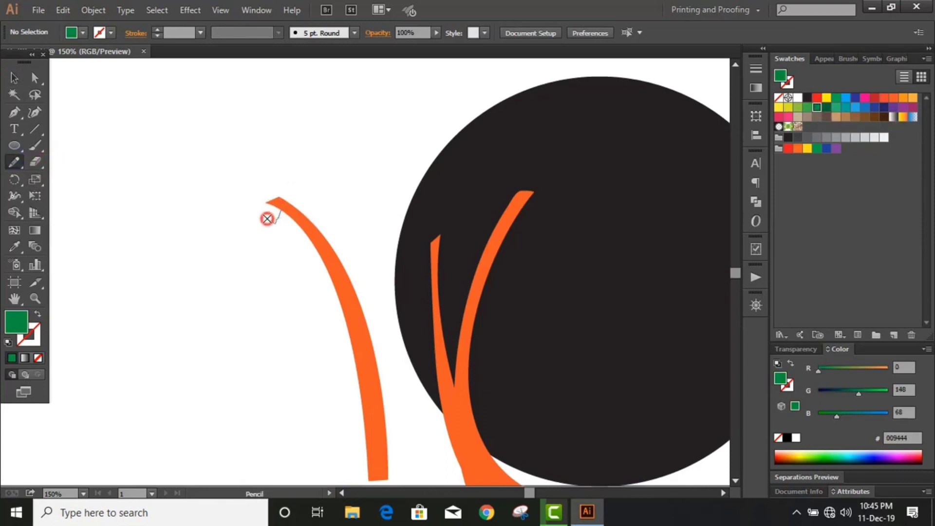
{"action": "mouse_move", "coordinate": [265, 237]}
{"action": "left_mouse_down"}
{"action": "mouse_move", "coordinate": [249, 212]}
{"action": "mouse_move", "coordinate": [258, 238]}
{"action": "left_mouse_up"}
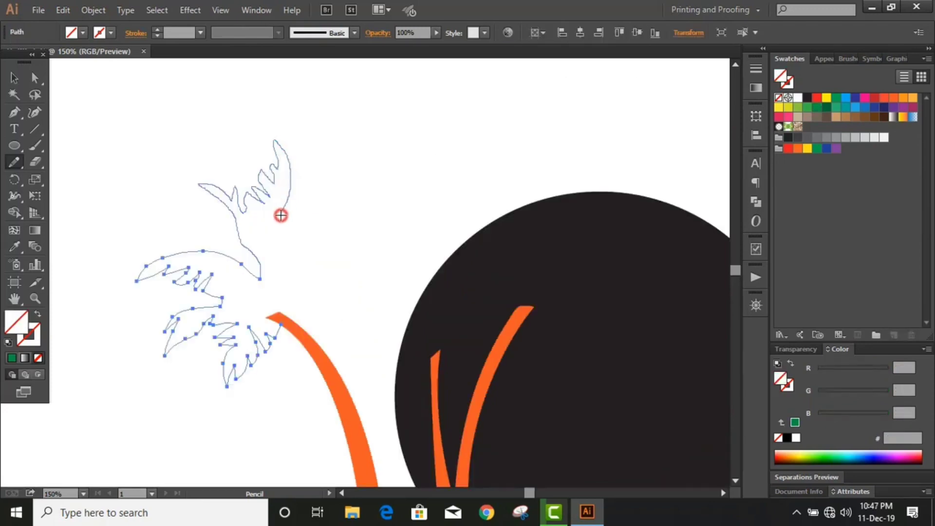
{"action": "mouse_move", "coordinate": [290, 180]}
{"action": "left_mouse_down"}
{"action": "mouse_move", "coordinate": [278, 221]}
{"action": "mouse_move", "coordinate": [289, 209]}
{"action": "mouse_move", "coordinate": [319, 210]}
{"action": "mouse_move", "coordinate": [331, 184]}
{"action": "mouse_move", "coordinate": [349, 196]}
{"action": "left_mouse_up"}
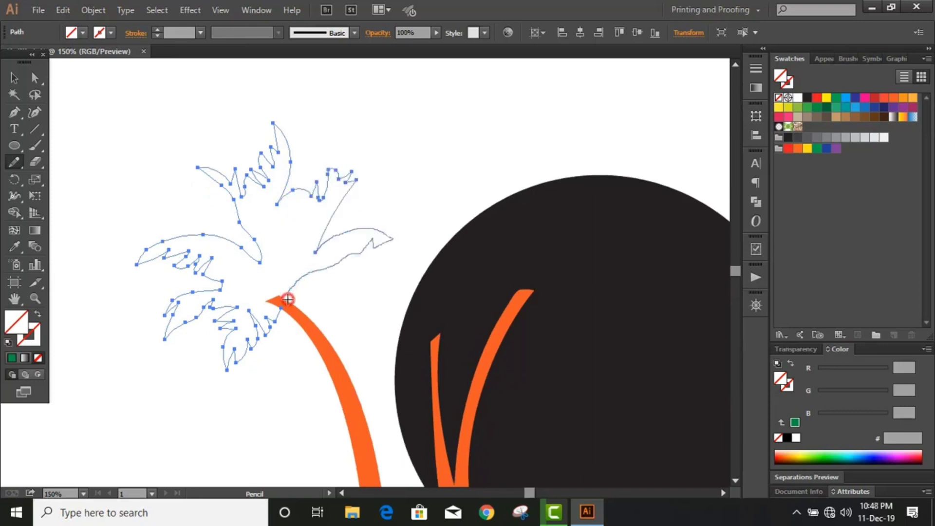
{"action": "left_click_drag", "start_coordinate": [277, 316], "coordinate": [277, 311]}
{"action": "left_click", "coordinate": [12, 358]}
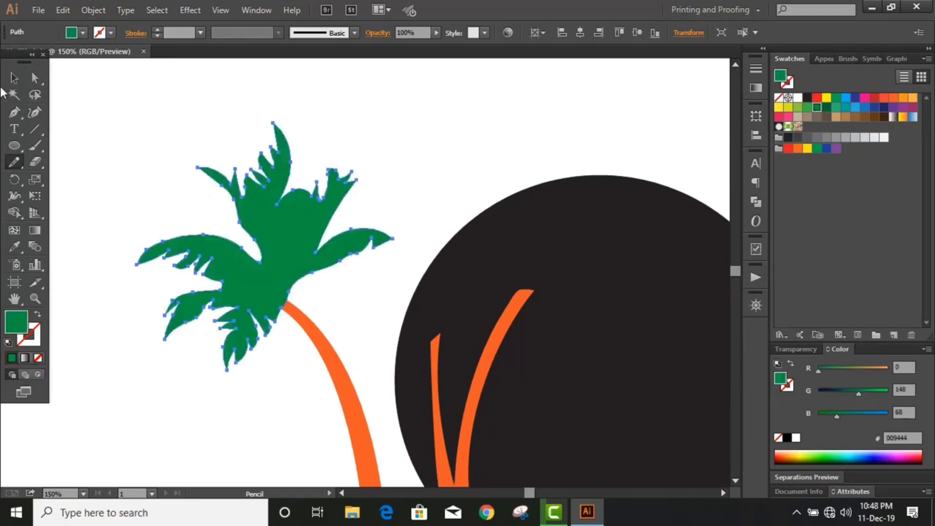
{"action": "key", "text": "v"}
{"action": "left_click", "coordinate": [151, 130]}
{"action": "scroll", "coordinate": [419, 114], "scroll_direction": "down", "scroll_amount": 5}
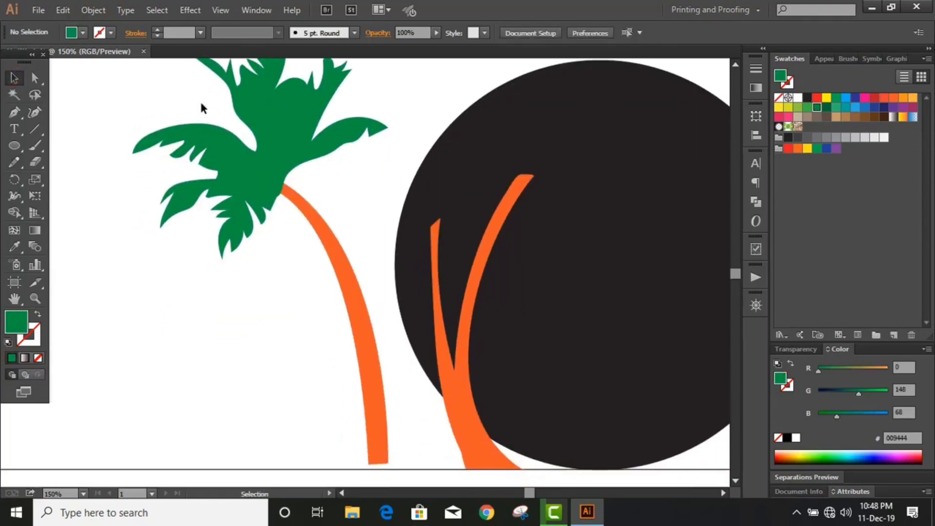
{"action": "left_click_drag", "start_coordinate": [203, 107], "coordinate": [329, 264]}
Give the left palm the circle's dark fill with the Eyedropper
{"action": "left_click", "coordinate": [473, 159]}
{"action": "left_click", "coordinate": [14, 77]}
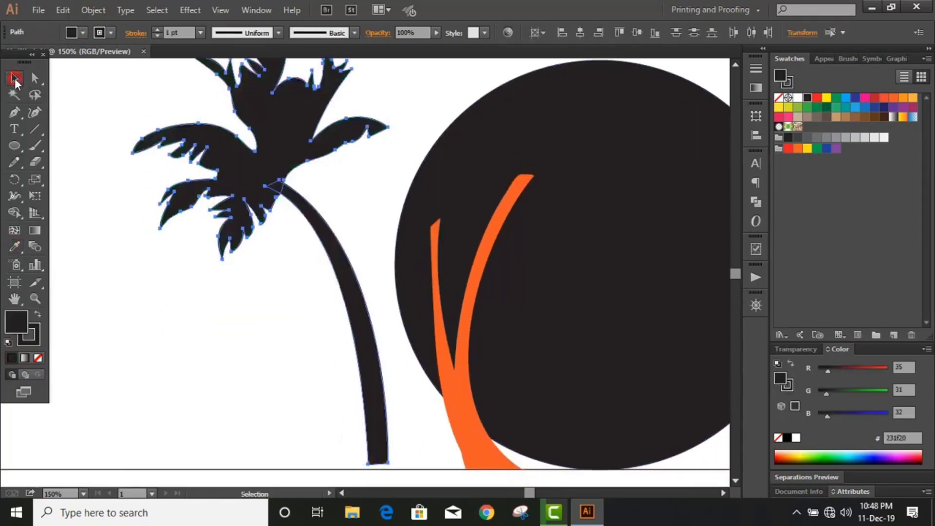
{"action": "left_click", "coordinate": [247, 308]}
{"action": "scroll", "coordinate": [207, 148], "scroll_direction": "right", "scroll_amount": 3}
Duplicate the leaves in white onto the right trunk, rotating and scaling them to fit
{"action": "left_click_drag", "start_coordinate": [206, 148], "coordinate": [522, 207]}
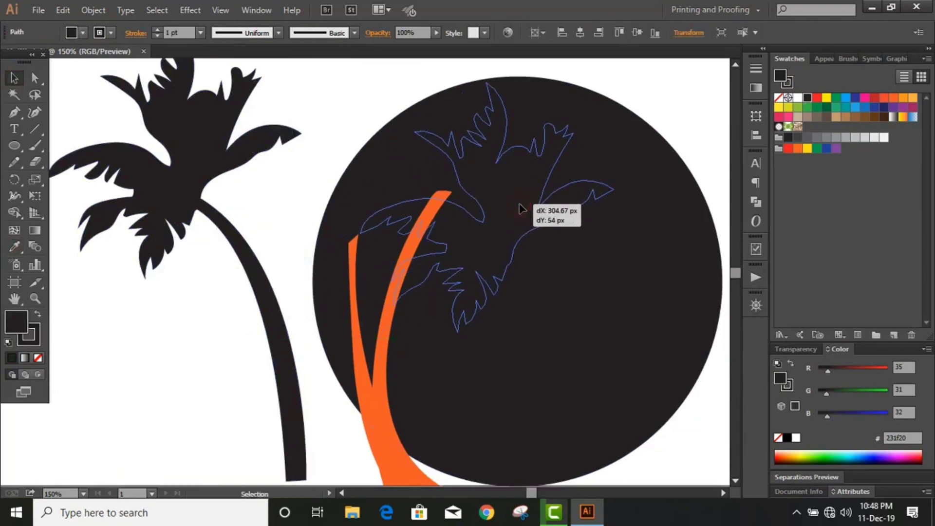
{"action": "left_click", "coordinate": [798, 97]}
{"action": "left_click_drag", "start_coordinate": [621, 74], "coordinate": [569, 320]}
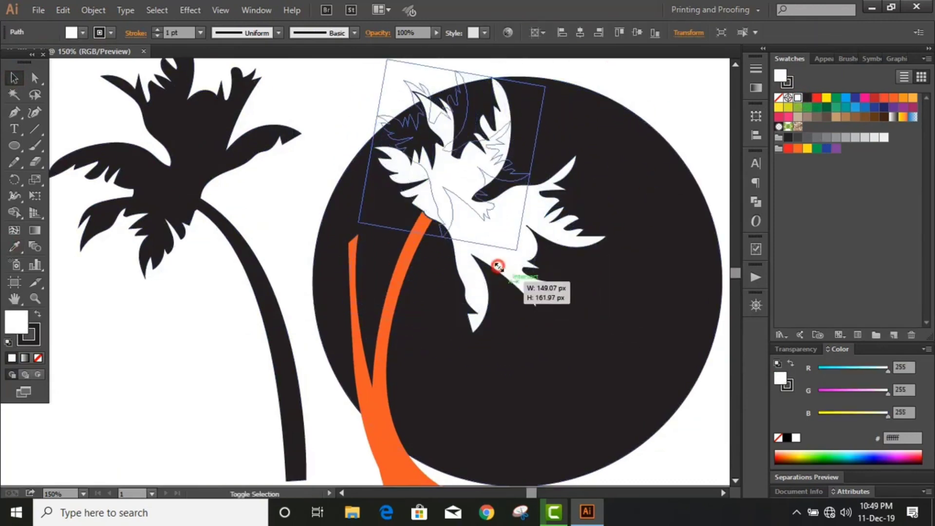
{"action": "left_click_drag", "start_coordinate": [586, 352], "coordinate": [487, 214]}
{"action": "left_click_drag", "start_coordinate": [463, 173], "coordinate": [480, 205]}
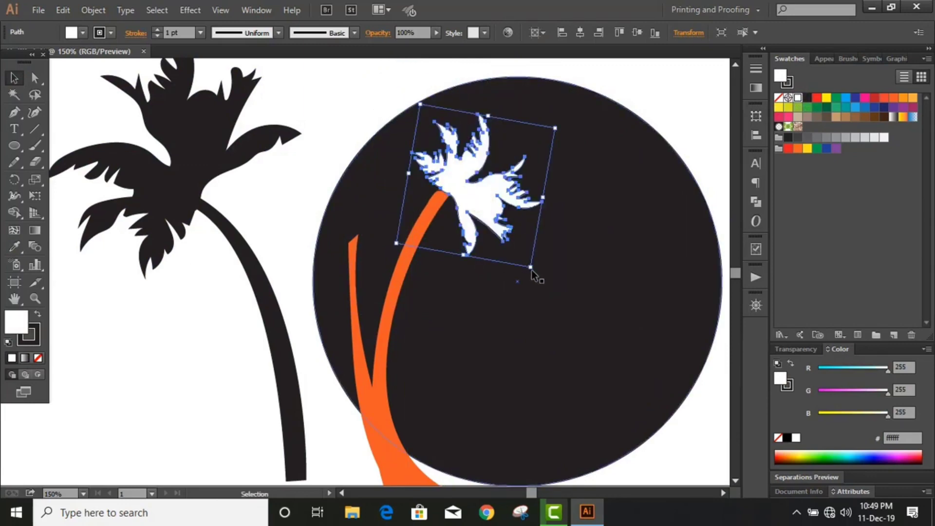
{"action": "left_click_drag", "start_coordinate": [538, 271], "coordinate": [566, 311]}
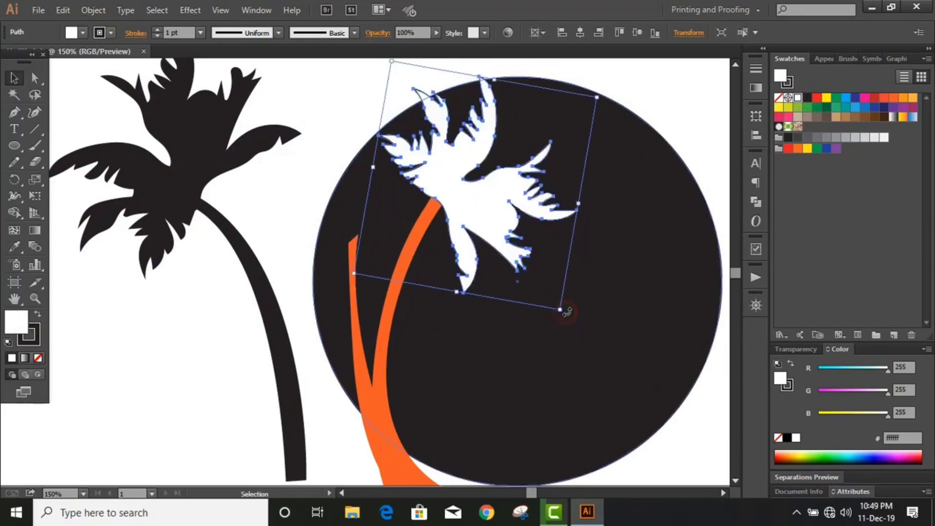
{"action": "left_click_drag", "start_coordinate": [501, 219], "coordinate": [495, 226]}
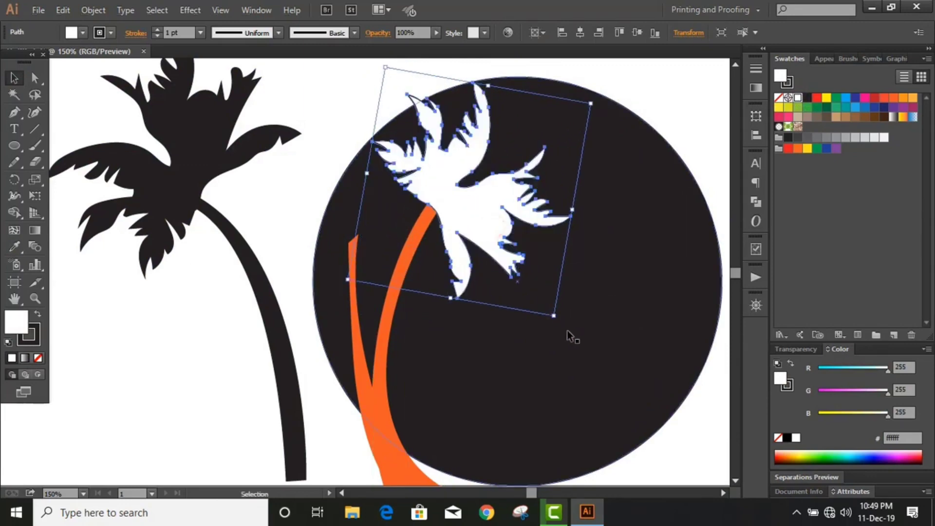
{"action": "mouse_move", "coordinate": [553, 321]}
{"action": "left_mouse_down"}
{"action": "mouse_move", "coordinate": [534, 266]}
{"action": "mouse_move", "coordinate": [486, 229]}
{"action": "left_mouse_up"}
{"action": "left_click", "coordinate": [297, 286]}
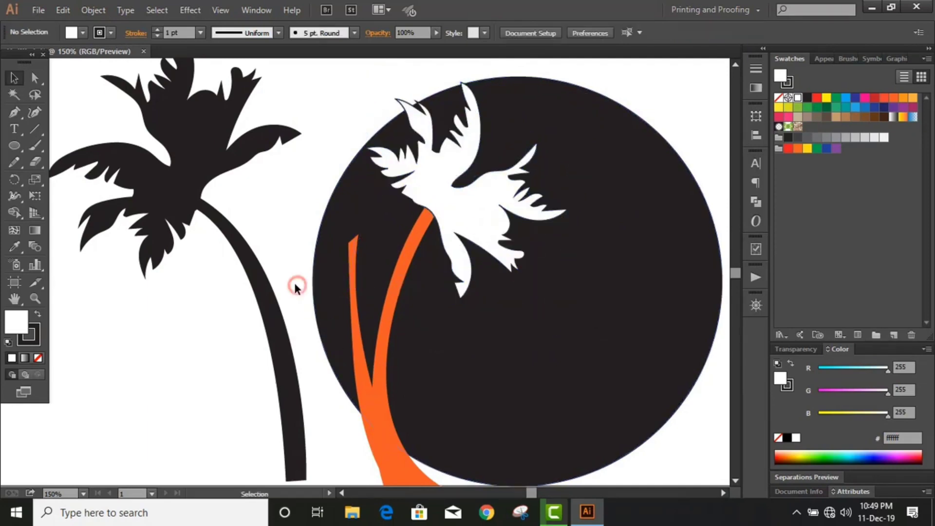
{"action": "scroll", "coordinate": [297, 286], "scroll_direction": "down", "scroll_amount": 2}
Copy the white leaves and flip the copy vertically with the Reflect tool
{"action": "mouse_move", "coordinate": [449, 188]}
{"action": "left_mouse_down"}
{"action": "mouse_move", "coordinate": [437, 202]}
{"action": "mouse_move", "coordinate": [302, 213]}
{"action": "left_mouse_up"}
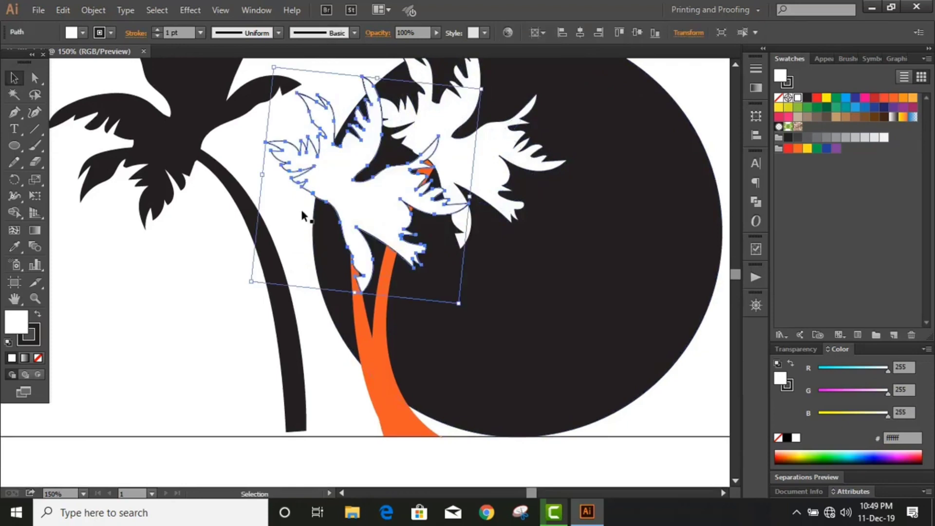
{"action": "left_click_drag", "start_coordinate": [14, 180], "coordinate": [68, 195]}
{"action": "double_click", "coordinate": [16, 179]}
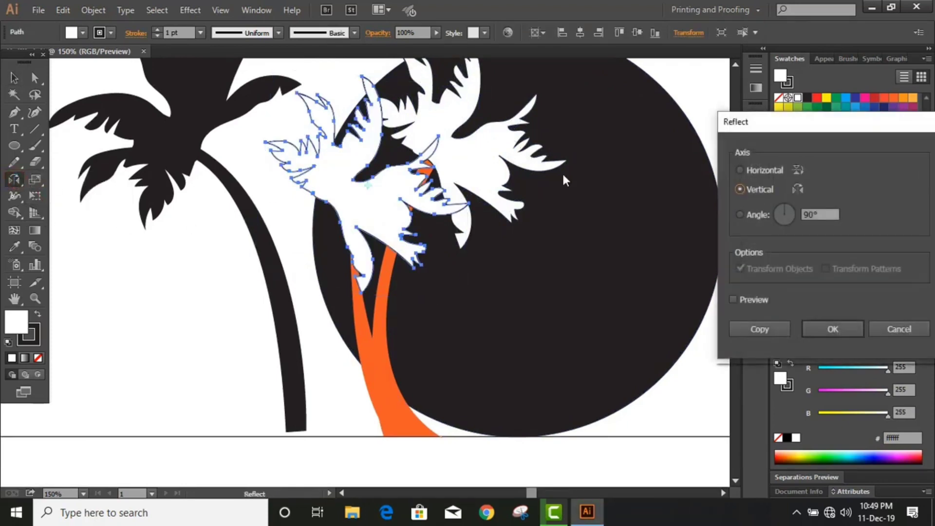
{"action": "left_click", "coordinate": [831, 335]}
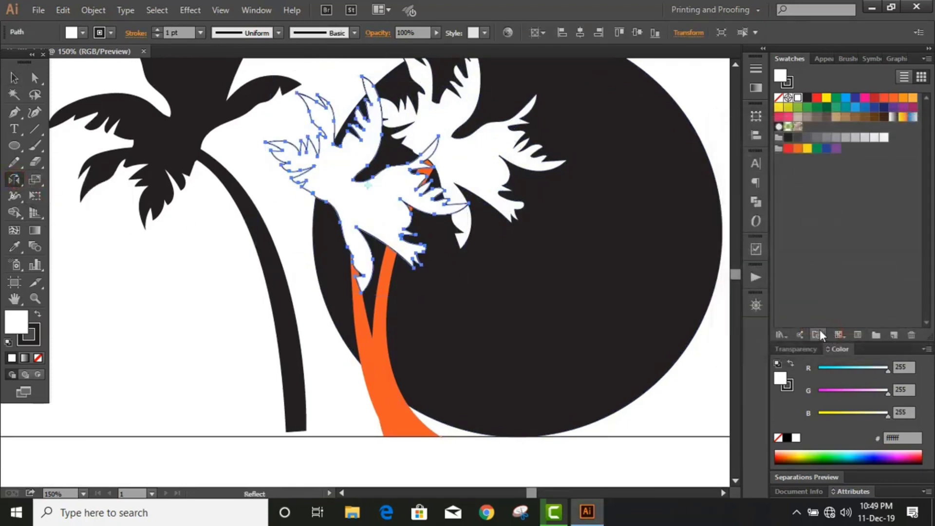
{"action": "left_click", "coordinate": [14, 78]}
Scale, rotate and position the flipped leaves onto the short trunk
{"action": "scroll", "coordinate": [370, 195], "scroll_direction": "up", "scroll_amount": 1}
{"action": "left_click_drag", "start_coordinate": [455, 88], "coordinate": [445, 144]}
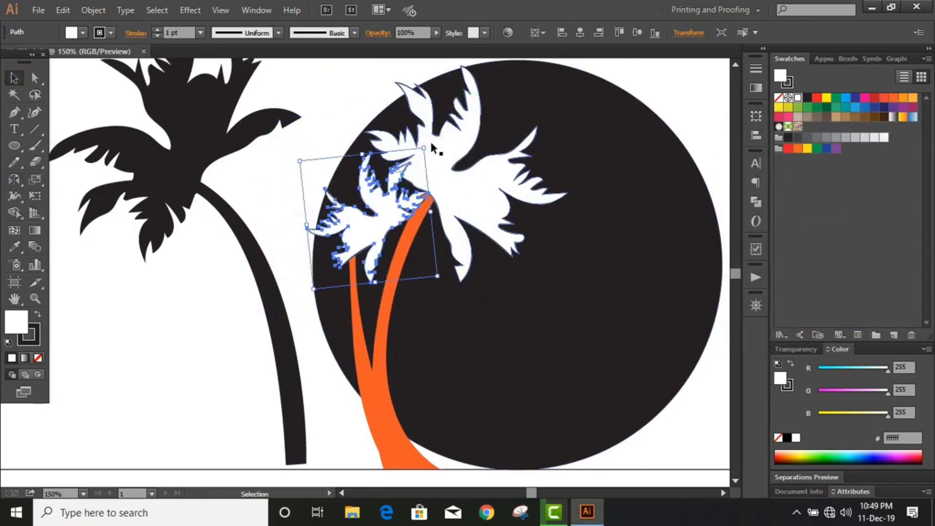
{"action": "left_click_drag", "start_coordinate": [433, 148], "coordinate": [440, 199]}
{"action": "left_click_drag", "start_coordinate": [385, 248], "coordinate": [362, 224]}
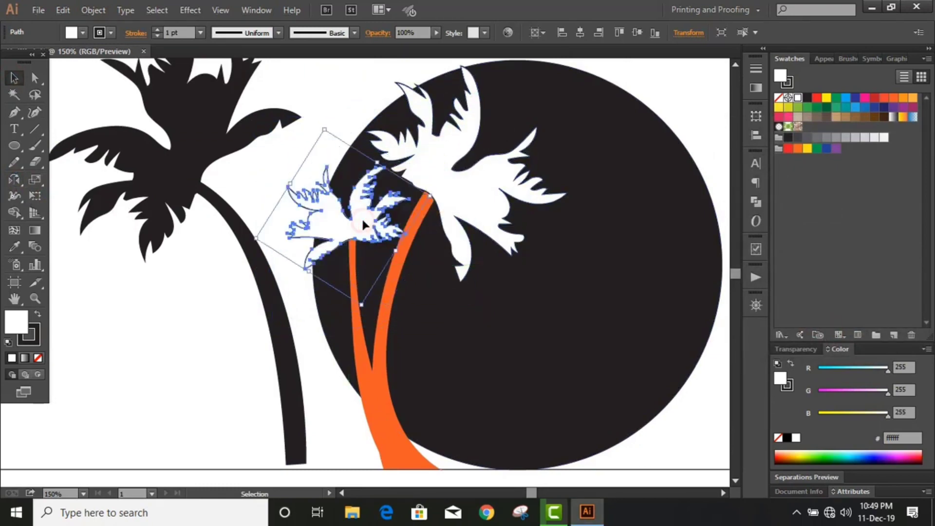
{"action": "left_click_drag", "start_coordinate": [430, 197], "coordinate": [423, 258]}
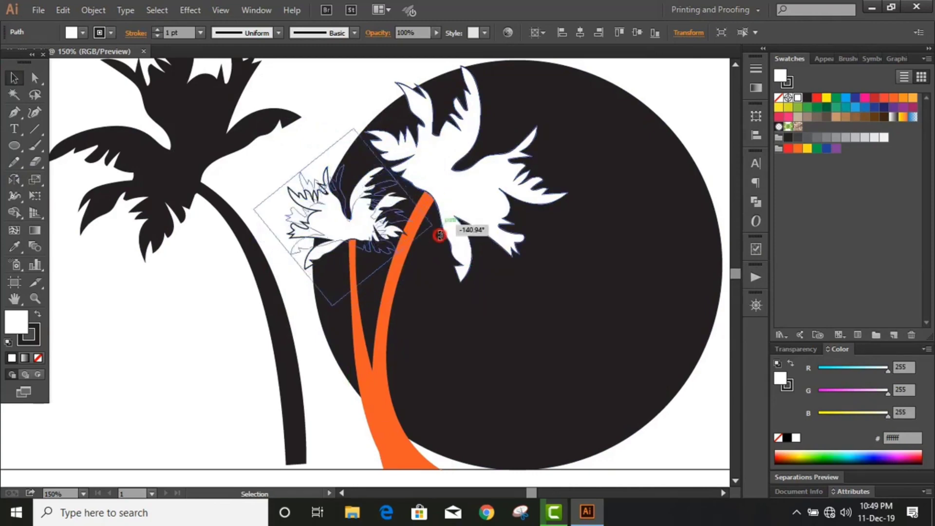
{"action": "mouse_move", "coordinate": [370, 275]}
{"action": "left_mouse_down"}
{"action": "mouse_move", "coordinate": [381, 265]}
{"action": "mouse_move", "coordinate": [381, 234]}
{"action": "left_mouse_up"}
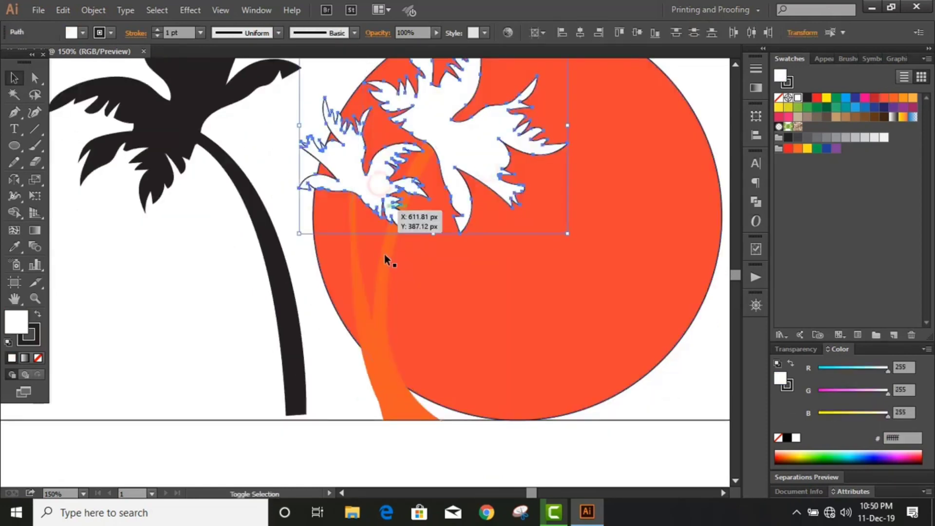
Fill the selected palm trees solid black
{"action": "left_click", "coordinate": [385, 257], "text": "shift"}
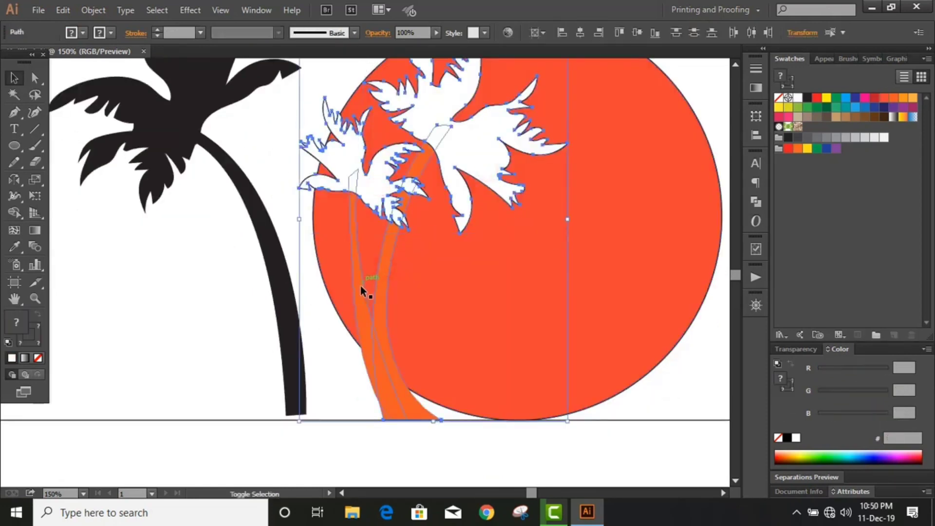
{"action": "left_click", "coordinate": [789, 438]}
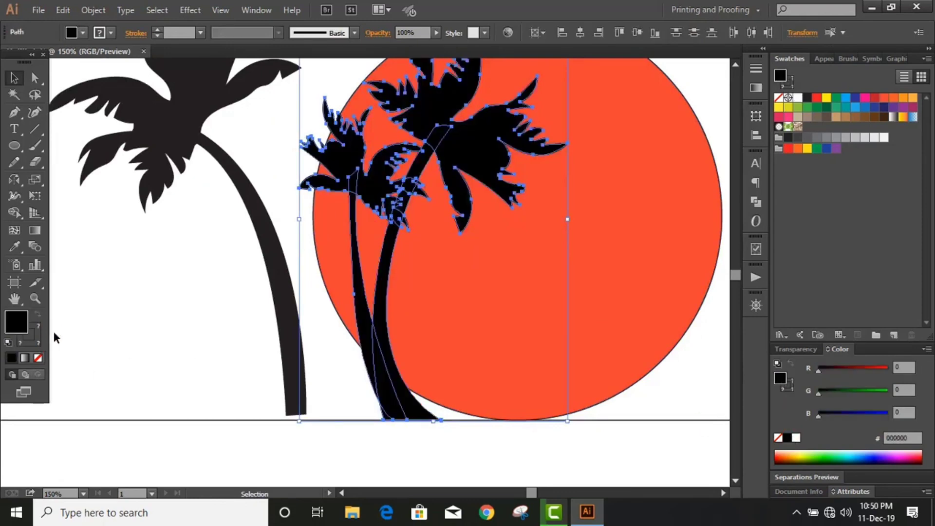
{"action": "left_click", "coordinate": [121, 319]}
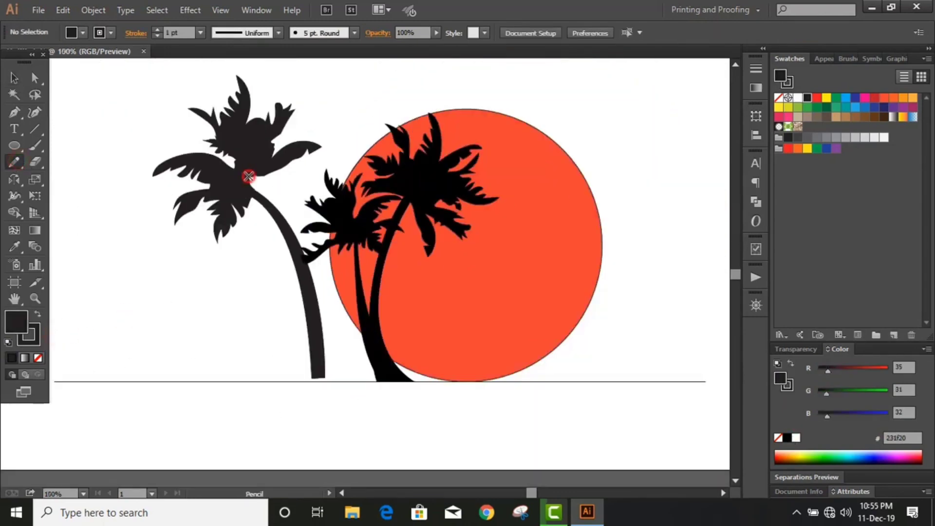
Add an extra dark freehand leaf to the left palm's crown
{"action": "mouse_move", "coordinate": [248, 176]}
{"action": "left_mouse_down"}
{"action": "mouse_move", "coordinate": [298, 189]}
{"action": "mouse_move", "coordinate": [245, 180]}
{"action": "left_mouse_up"}
{"action": "key", "text": "shift+x"}
{"action": "key", "text": "v"}
{"action": "left_click", "coordinate": [115, 125]}
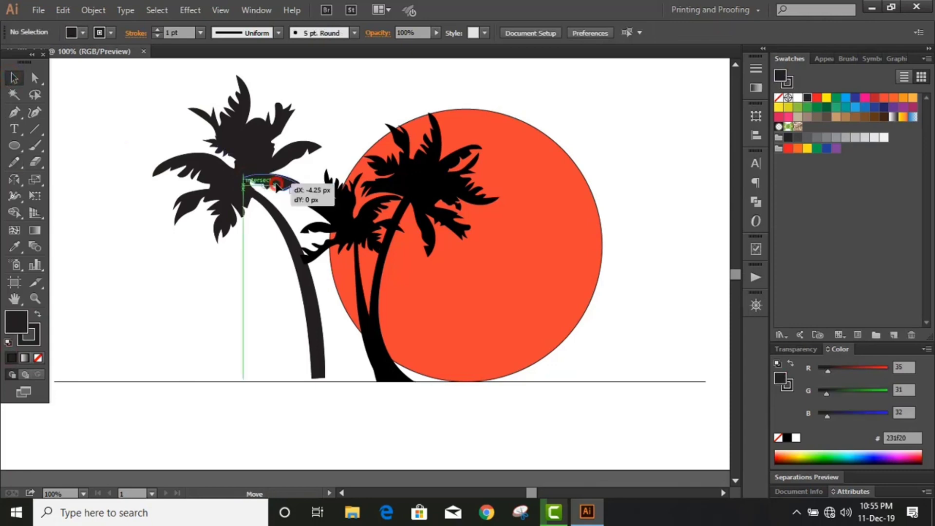
Extend both ends of the horizon line with raised middle points into an island mound
{"action": "key", "text": "p"}
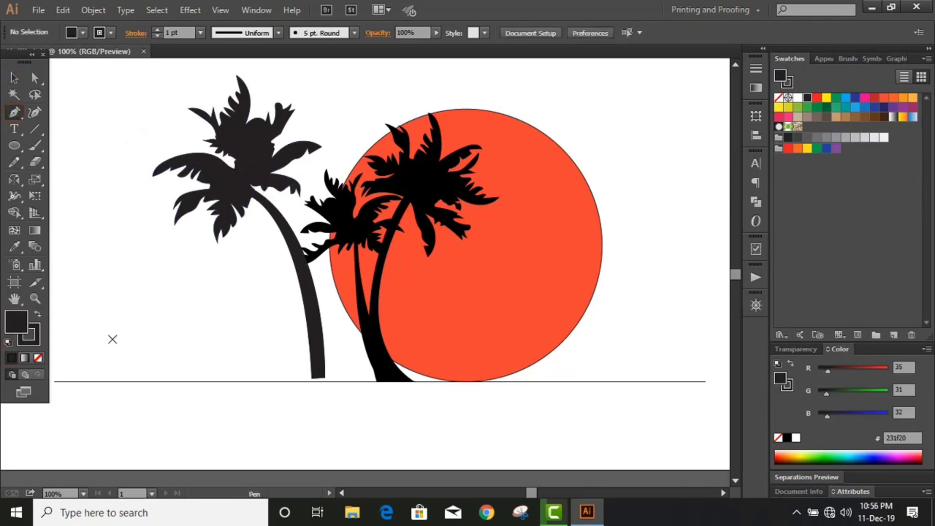
{"action": "left_click", "coordinate": [53, 381]}
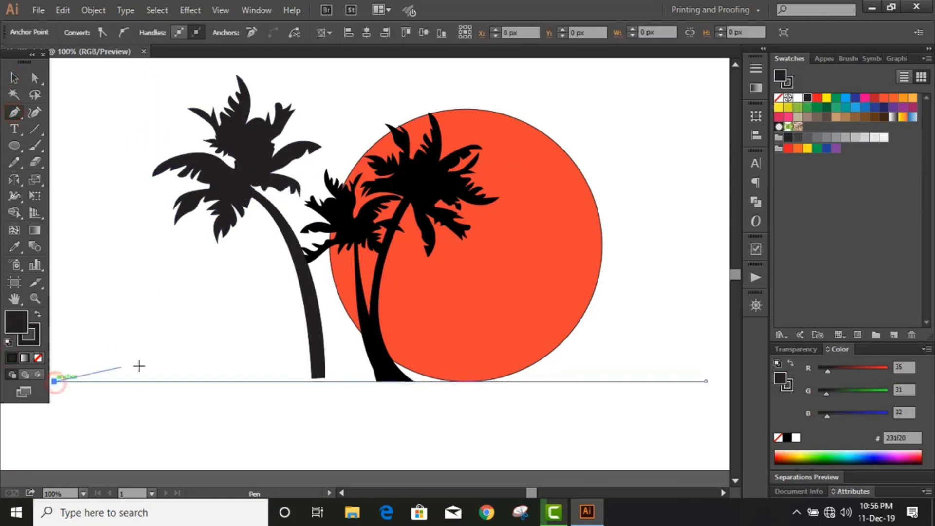
{"action": "left_click", "coordinate": [255, 374]}
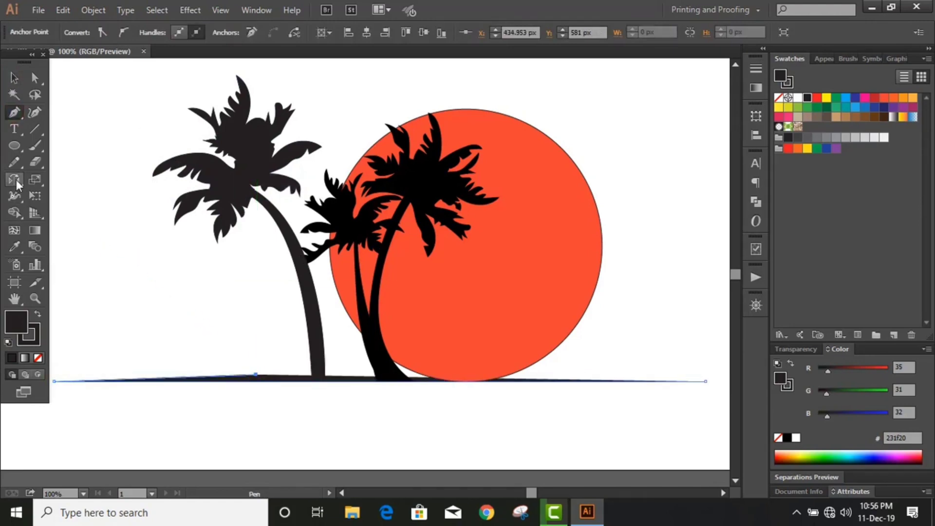
{"action": "left_click", "coordinate": [73, 166], "text": "ctrl"}
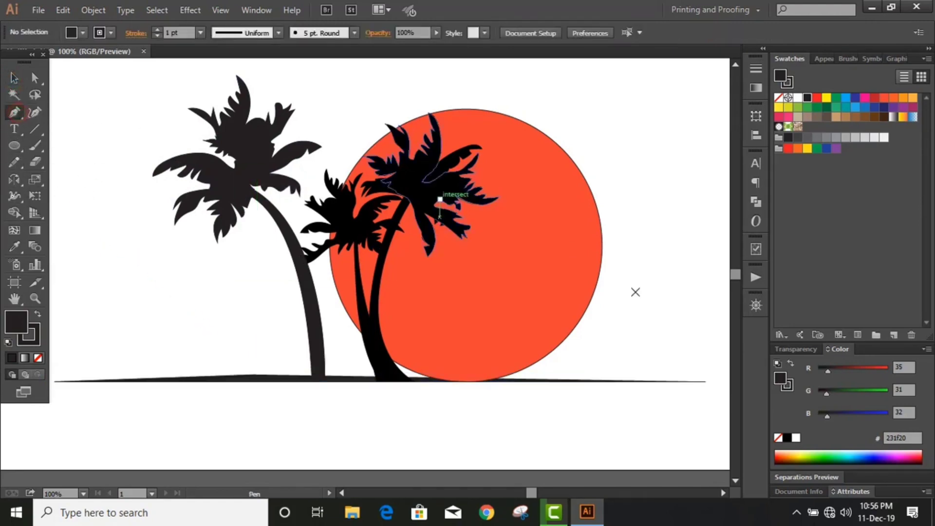
{"action": "left_click", "coordinate": [706, 381]}
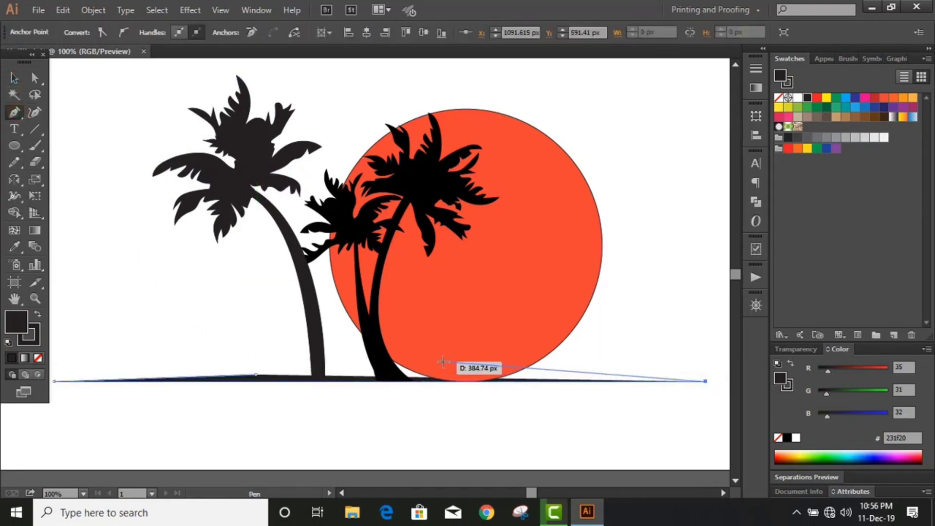
{"action": "left_click", "coordinate": [441, 360]}
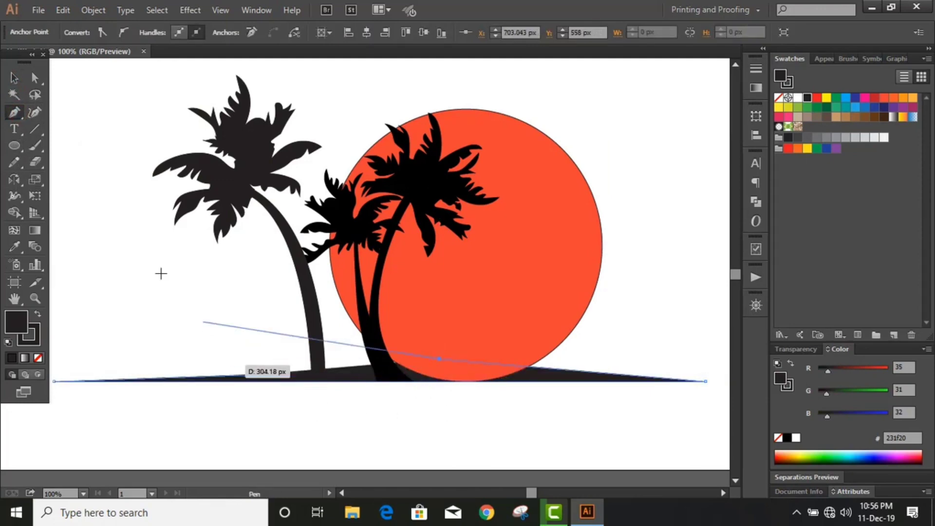
Bring the island mound to the front, in front of the sun
{"action": "key", "text": "v"}
{"action": "left_click", "coordinate": [259, 393]}
{"action": "right_click", "coordinate": [266, 382]}
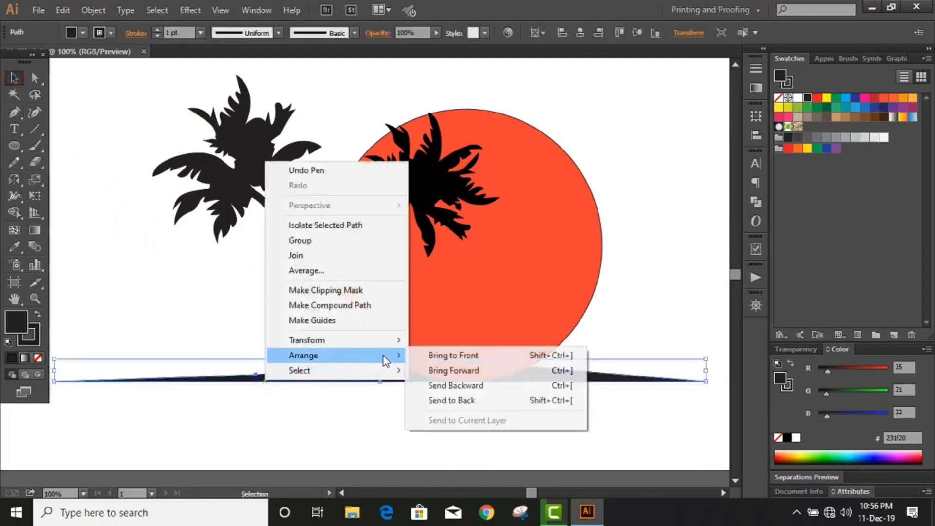
{"action": "left_click", "coordinate": [441, 357]}
{"action": "left_click", "coordinate": [433, 414]}
{"action": "key", "text": "ctrl+plus"}
{"action": "key", "text": "n"}
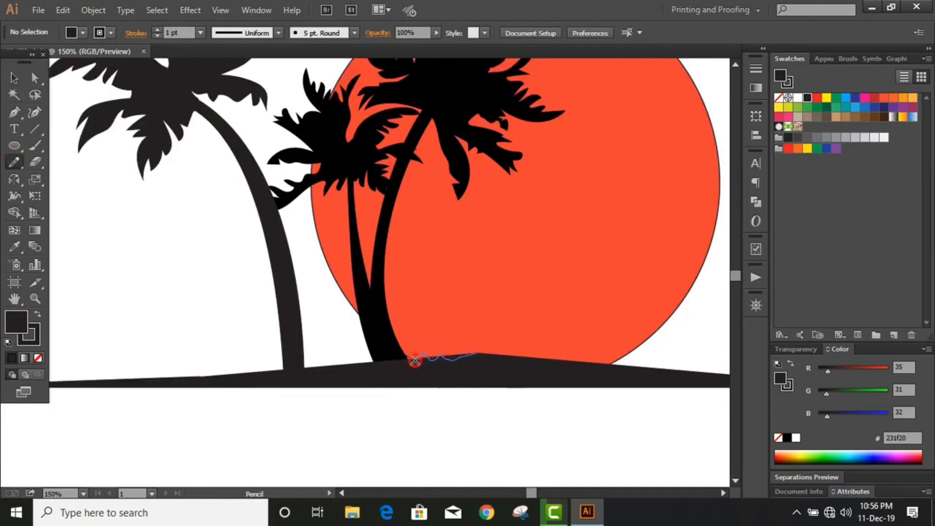
Sketch a wavy grass line along the island's top and select it with the ground
{"action": "left_click_drag", "start_coordinate": [404, 361], "coordinate": [177, 375]}
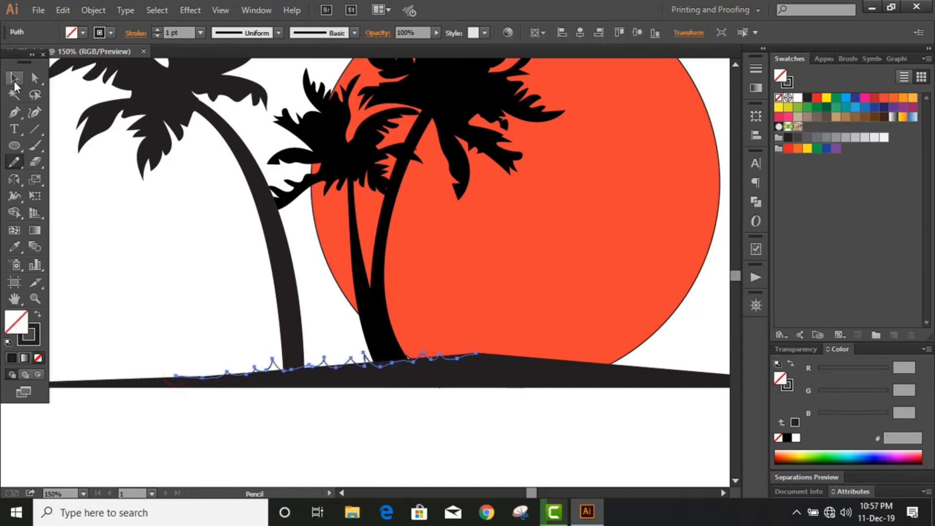
{"action": "left_click", "coordinate": [15, 78]}
{"action": "left_click", "coordinate": [135, 387], "text": "shift"}
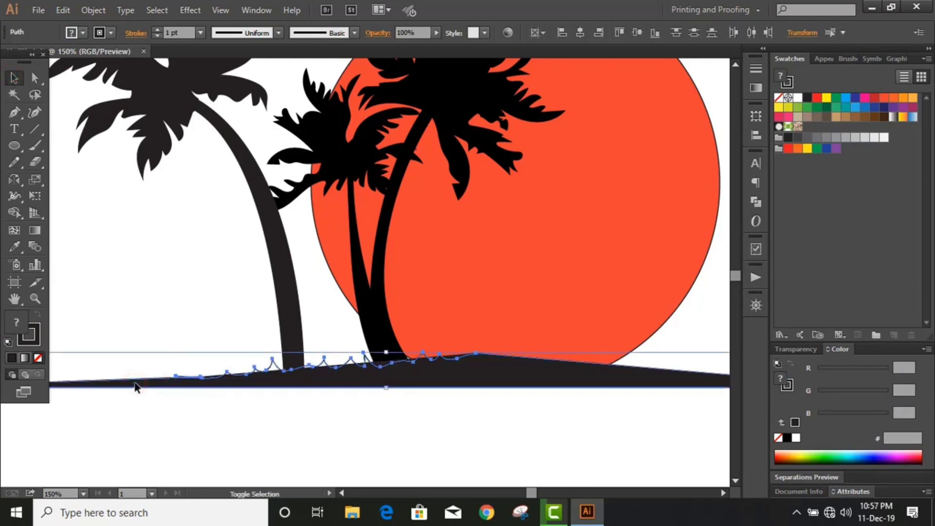
Merge the grass tufts into the dark ground shape with the Shape Builder
{"action": "left_click", "coordinate": [15, 213]}
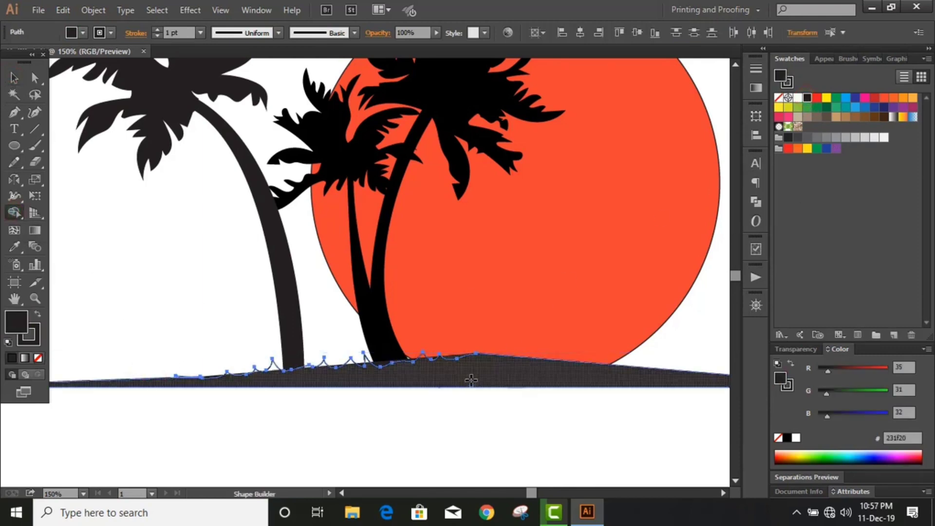
{"action": "left_click_drag", "start_coordinate": [418, 372], "coordinate": [355, 370]}
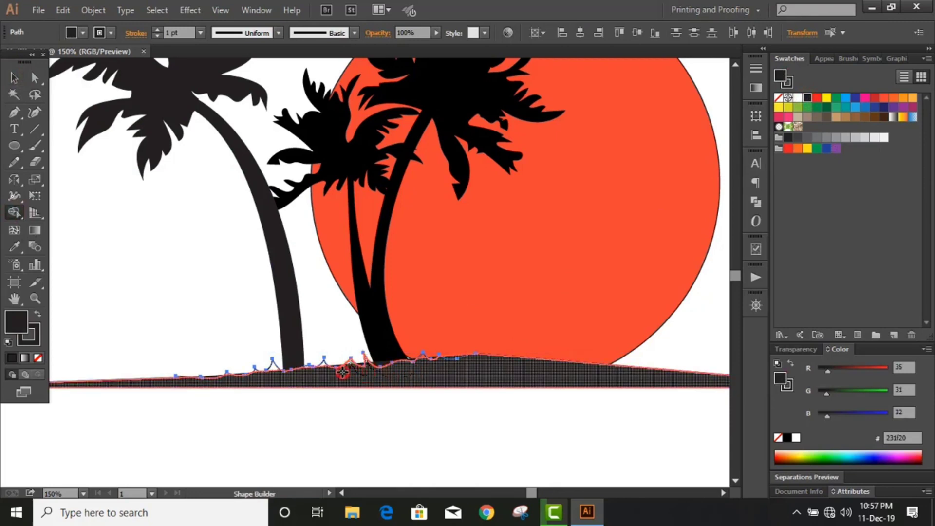
{"action": "left_click_drag", "start_coordinate": [323, 369], "coordinate": [284, 378]}
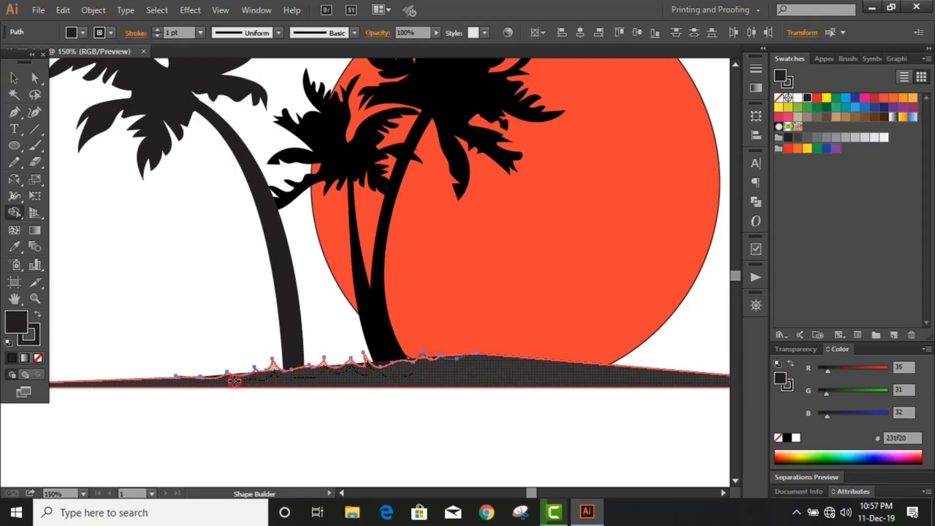
{"action": "mouse_move", "coordinate": [234, 381]}
{"action": "left_mouse_down"}
{"action": "mouse_move", "coordinate": [406, 373]}
{"action": "mouse_move", "coordinate": [278, 413]}
{"action": "left_mouse_up"}
{"action": "left_click", "coordinate": [14, 78]}
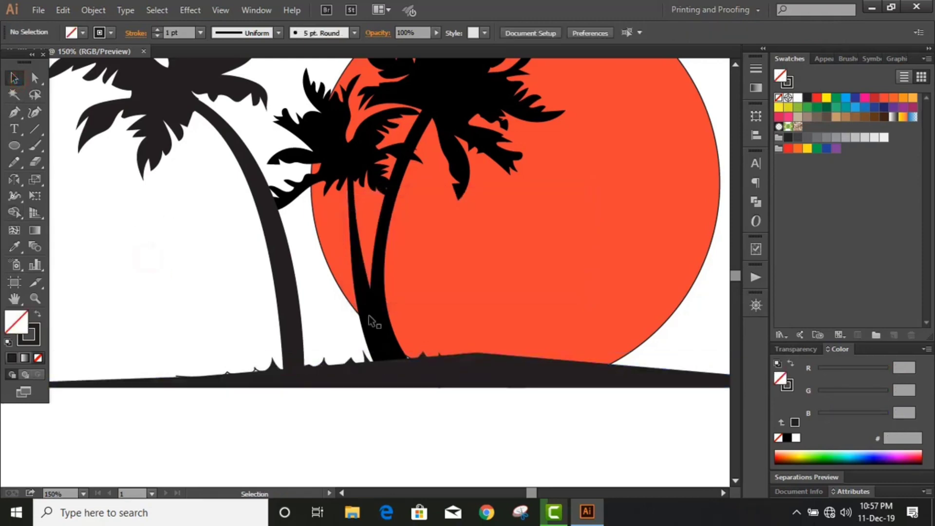
{"action": "left_click", "coordinate": [376, 372]}
{"action": "key", "text": "ctrl+shift+a"}
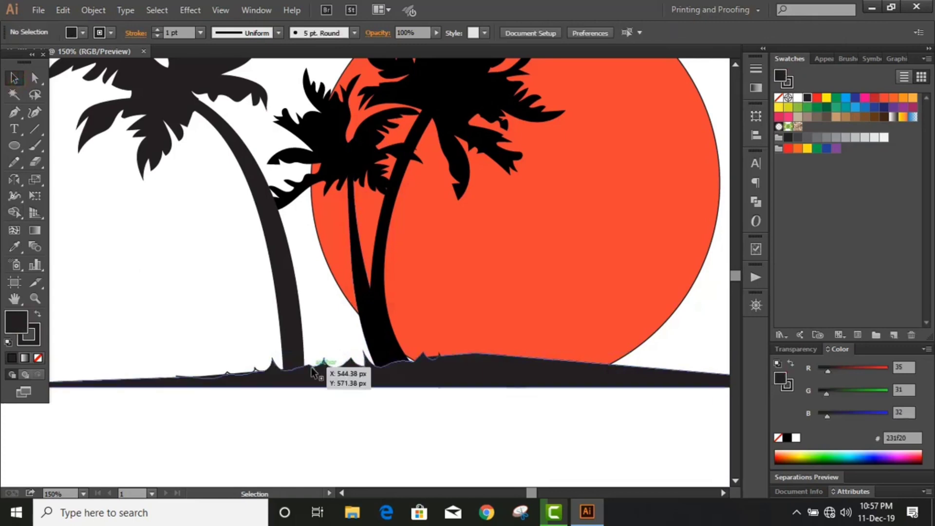
Draw a peaked mound outline with no fill beside the right palm
{"action": "key", "text": "slash"}
{"action": "key", "text": "p"}
{"action": "key", "text": "ctrl+equal"}
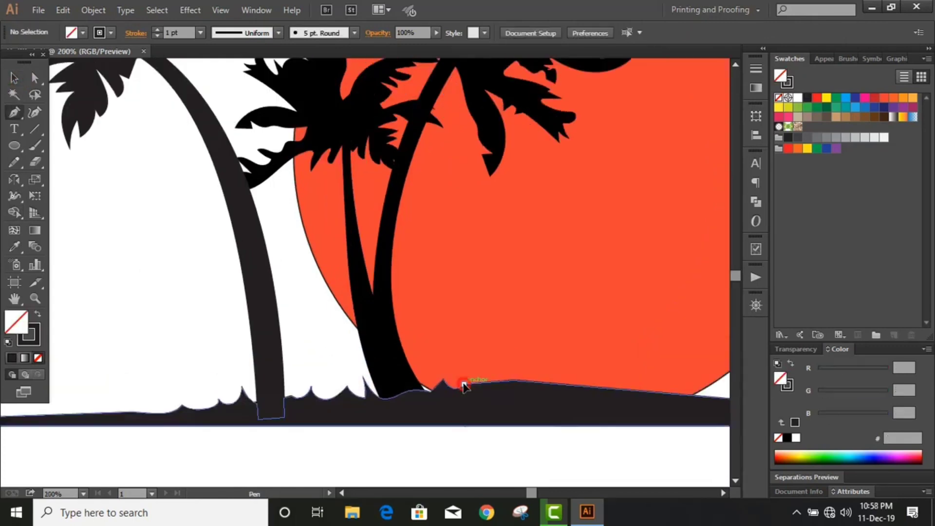
{"action": "left_click", "coordinate": [464, 385]}
{"action": "mouse_move", "coordinate": [498, 387]}
{"action": "left_mouse_down"}
{"action": "mouse_move", "coordinate": [564, 389]}
{"action": "mouse_move", "coordinate": [457, 402]}
{"action": "left_mouse_up"}
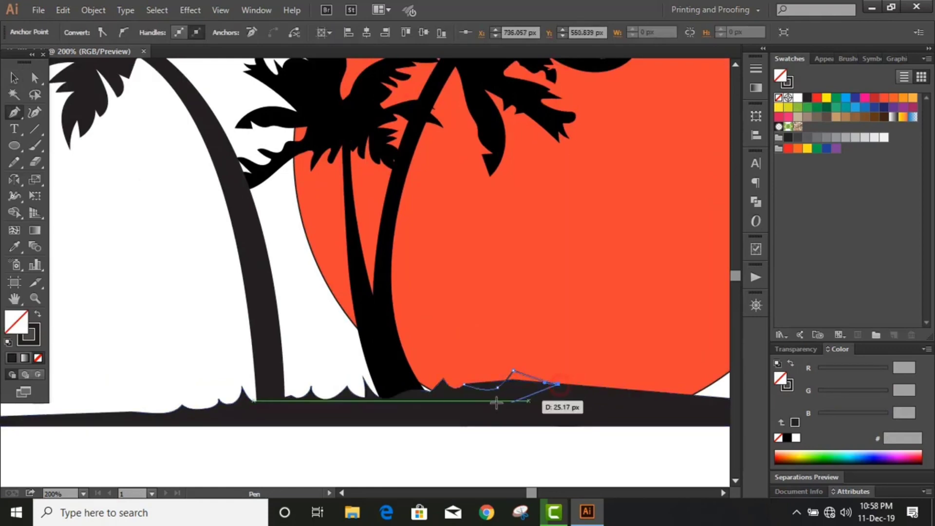
{"action": "key", "text": "v"}
Merge the mound into the ground with the dark swatch, then start a new path under the island
{"action": "left_click", "coordinate": [575, 411]}
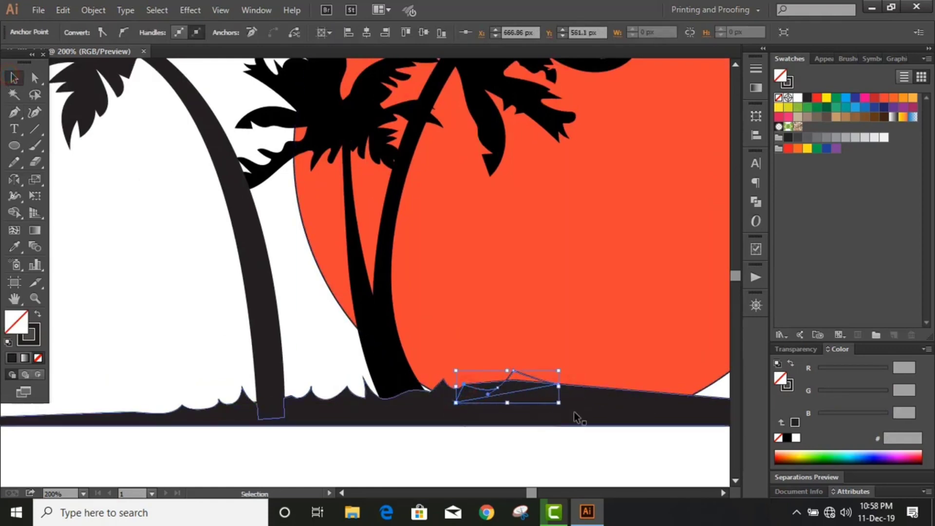
{"action": "left_click", "coordinate": [14, 212]}
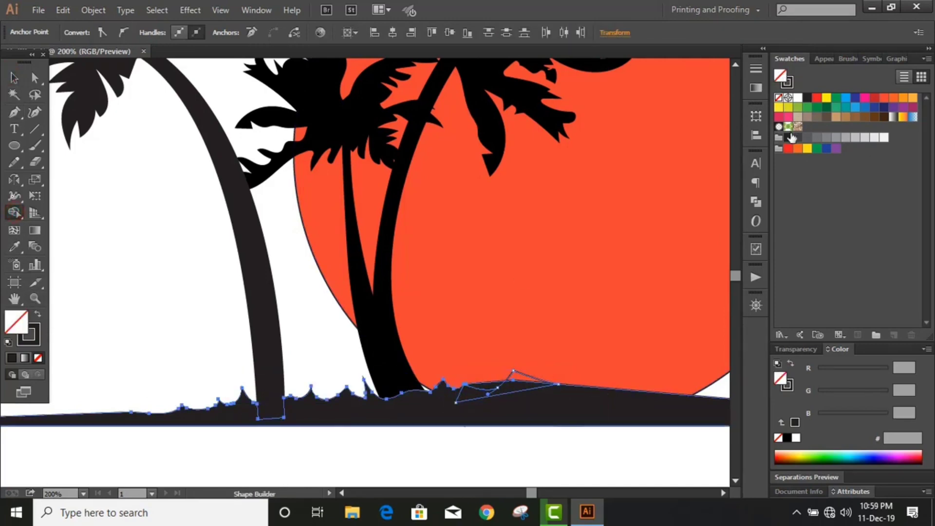
{"action": "left_click", "coordinate": [789, 137]}
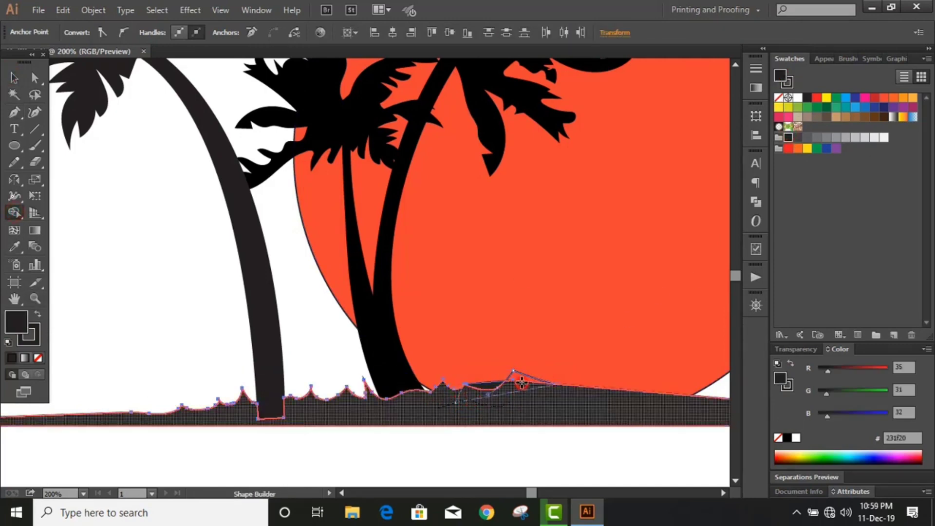
{"action": "left_click", "coordinate": [369, 410]}
{"action": "key", "text": "v"}
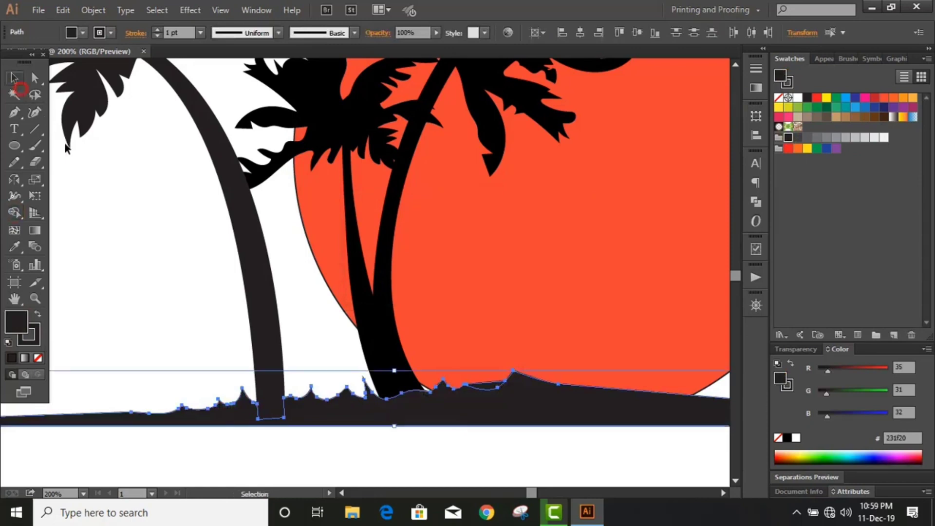
{"action": "left_click", "coordinate": [65, 142]}
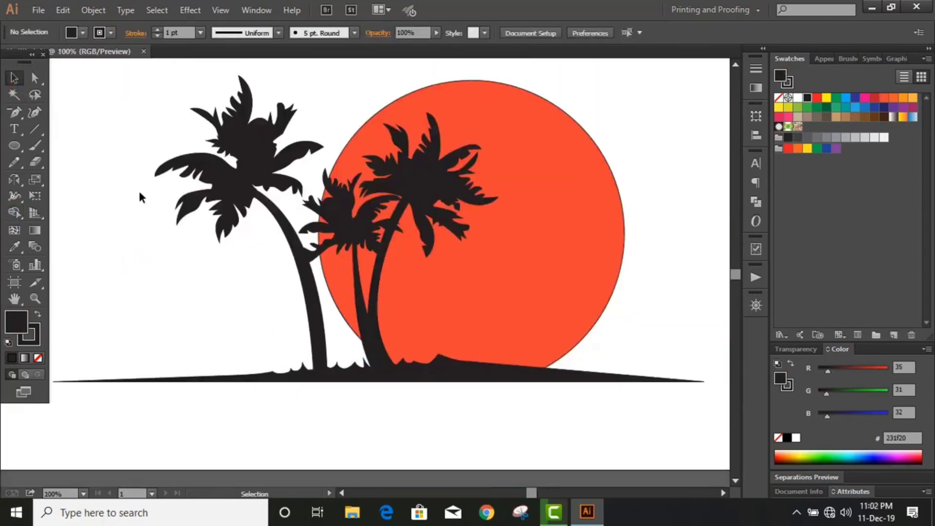
{"action": "left_click", "coordinate": [14, 112]}
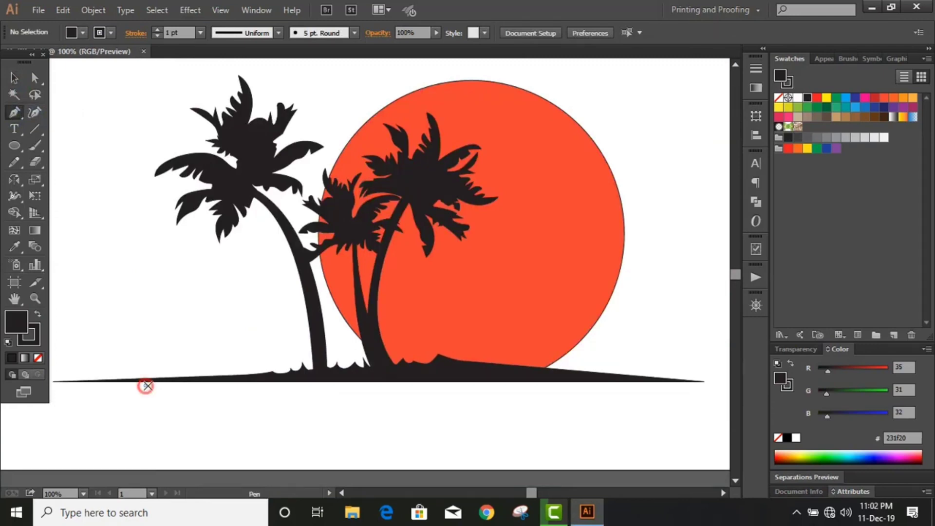
{"action": "left_click", "coordinate": [145, 386]}
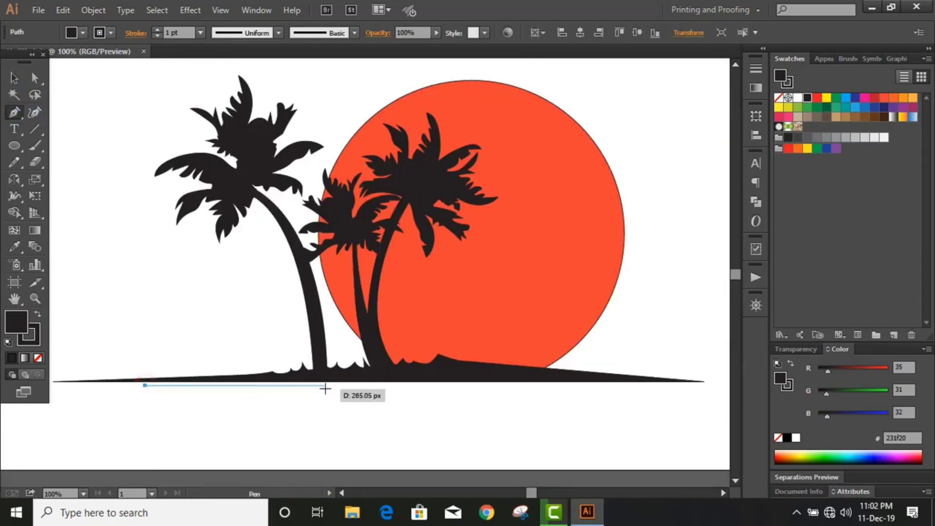
Trace a long pointed reflection sliver along the island's bottom edge
{"action": "left_click", "coordinate": [297, 386]}
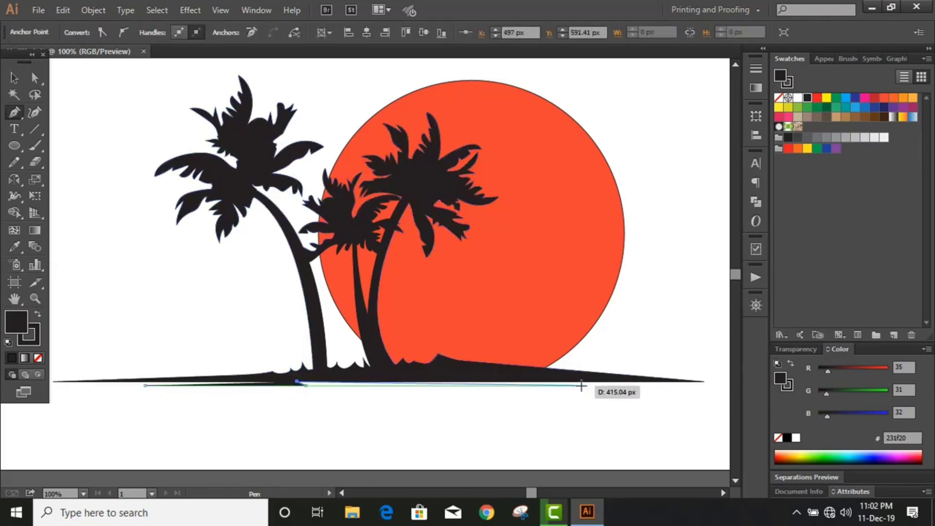
{"action": "left_click_drag", "start_coordinate": [551, 387], "coordinate": [571, 385]}
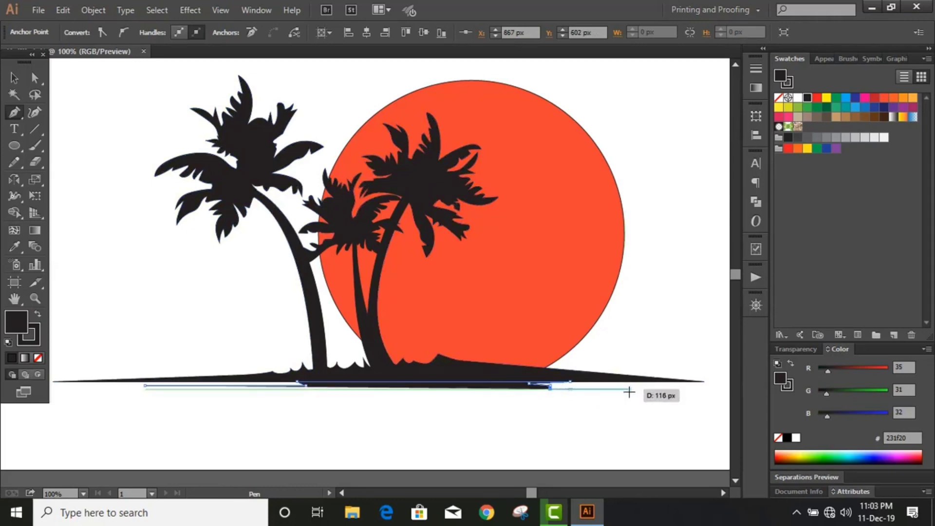
{"action": "left_click", "coordinate": [620, 389]}
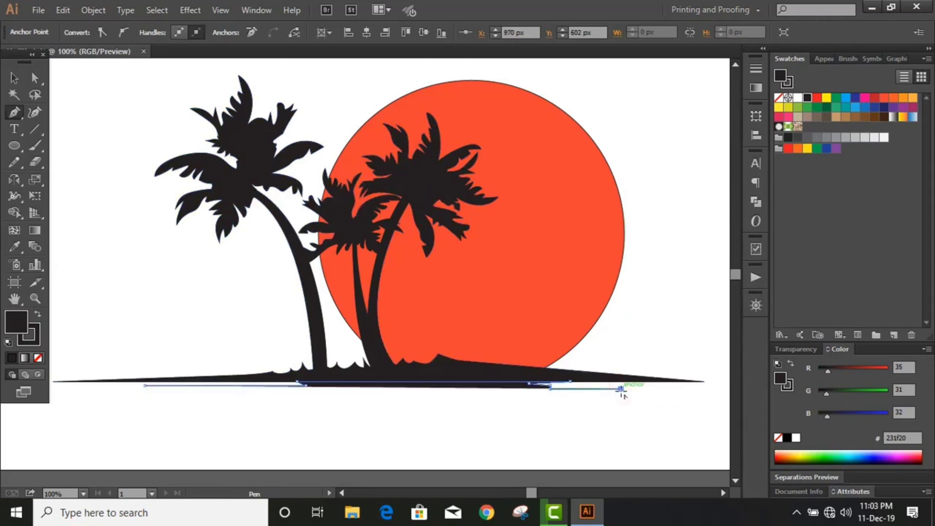
{"action": "left_click", "coordinate": [523, 398]}
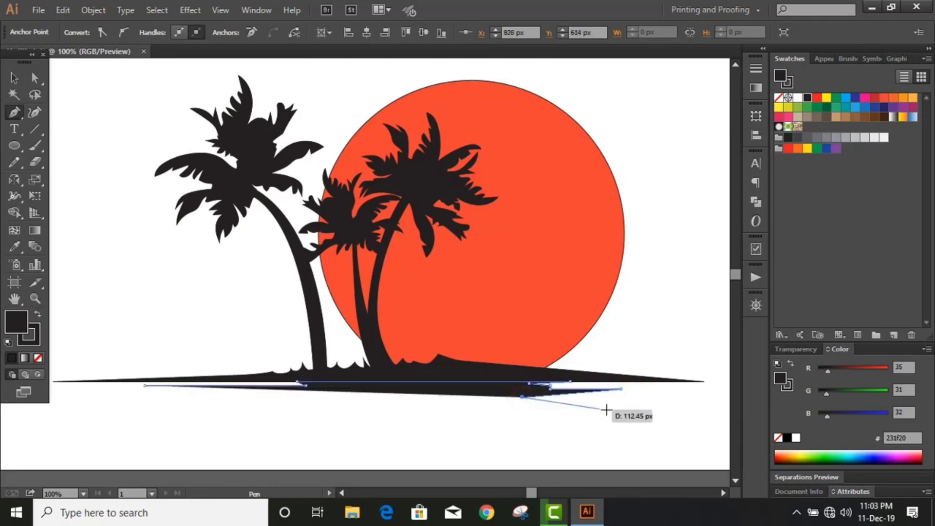
{"action": "left_click", "coordinate": [655, 400]}
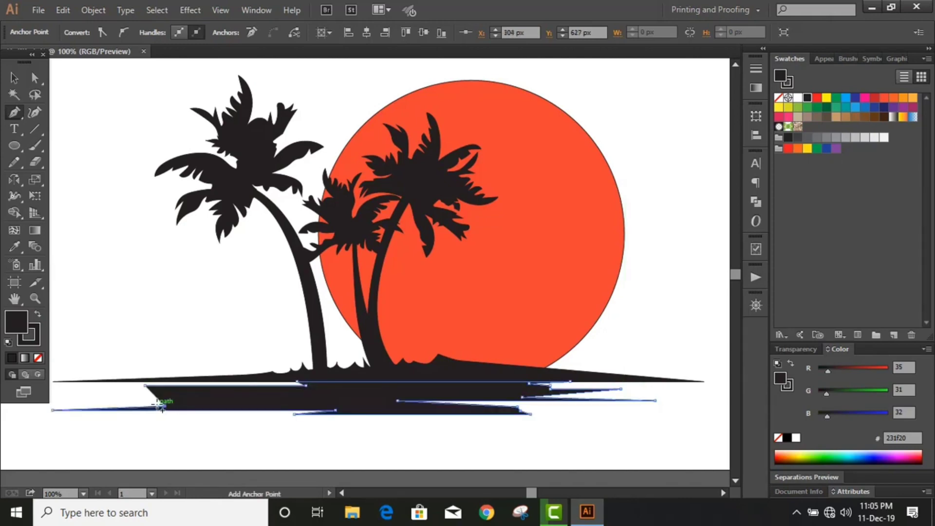
{"action": "mouse_move", "coordinate": [162, 408]}
{"action": "left_mouse_down"}
{"action": "mouse_move", "coordinate": [357, 402]}
{"action": "mouse_move", "coordinate": [139, 391]}
{"action": "left_mouse_up"}
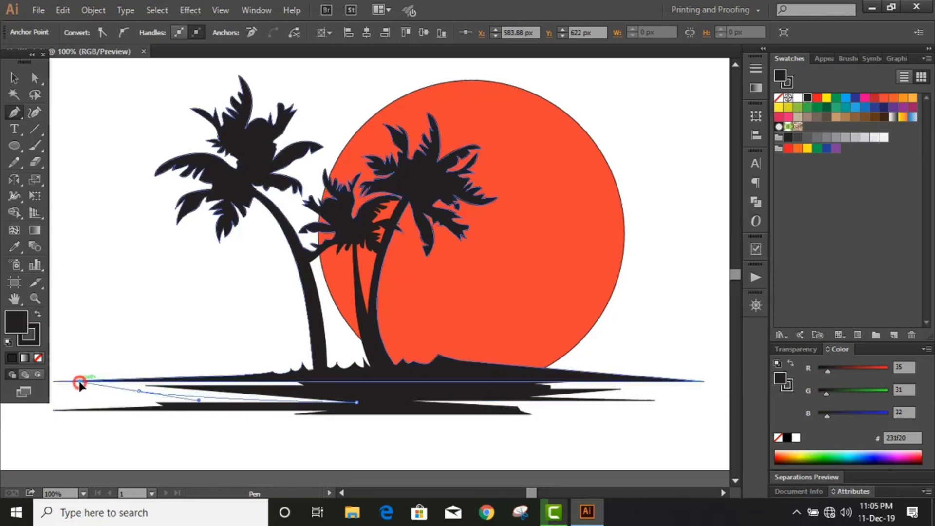
{"action": "left_click", "coordinate": [79, 383]}
Draw another thin reflection streak below the island's left side
{"action": "left_click_drag", "start_coordinate": [140, 390], "coordinate": [292, 393]}
{"action": "left_click", "coordinate": [326, 388]}
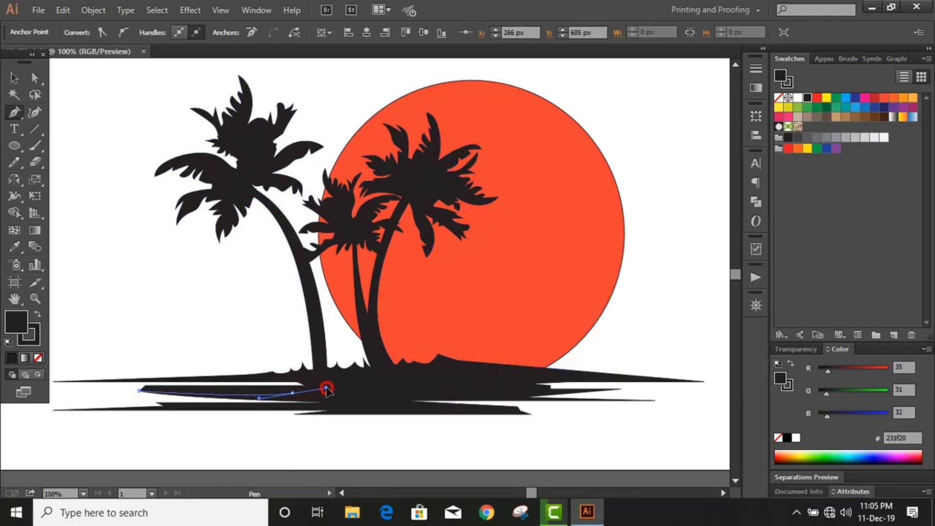
{"action": "left_click_drag", "start_coordinate": [139, 390], "coordinate": [144, 385]}
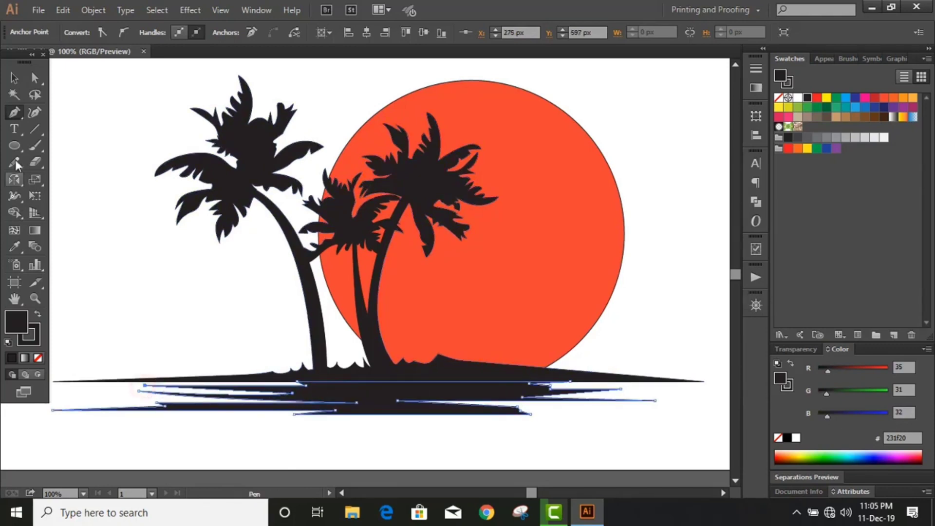
{"action": "key", "text": "v"}
{"action": "scroll", "coordinate": [401, 372], "scroll_direction": "down", "scroll_amount": 2}
Fill the water streaks with the sun's orange-red swatch
{"action": "left_click", "coordinate": [884, 97]}
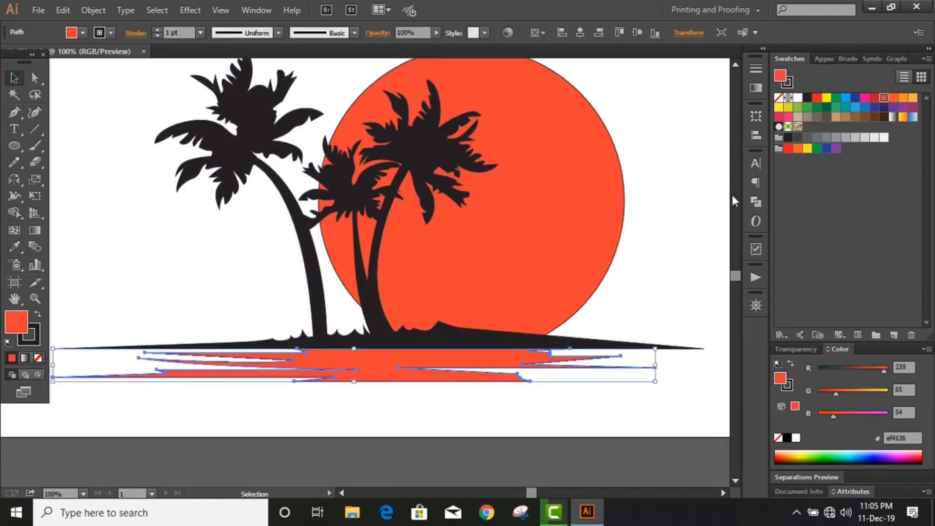
{"action": "left_click", "coordinate": [684, 254]}
{"action": "key", "text": "ctrl+plus"}
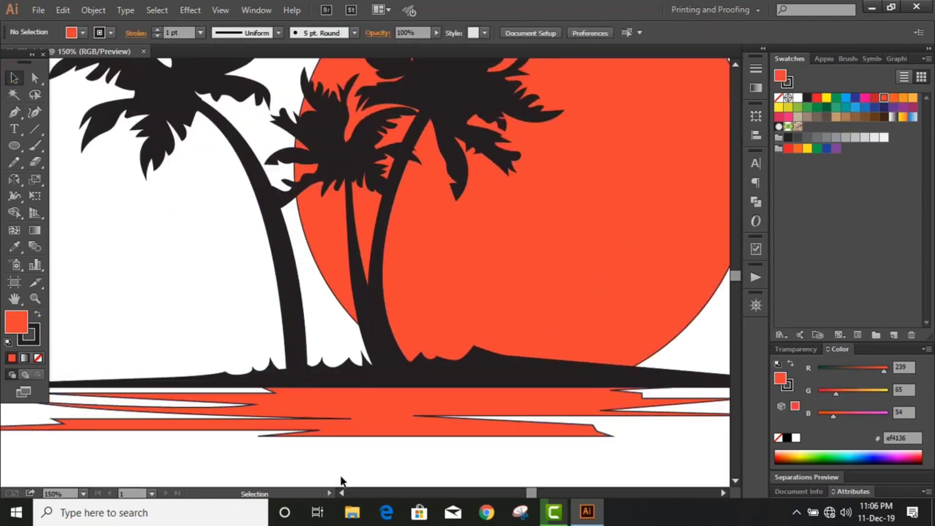
{"action": "left_click", "coordinate": [342, 493]}
Stretch the streaks' left tips further left and reshape their curves with Direct Selection
{"action": "left_click", "coordinate": [35, 78]}
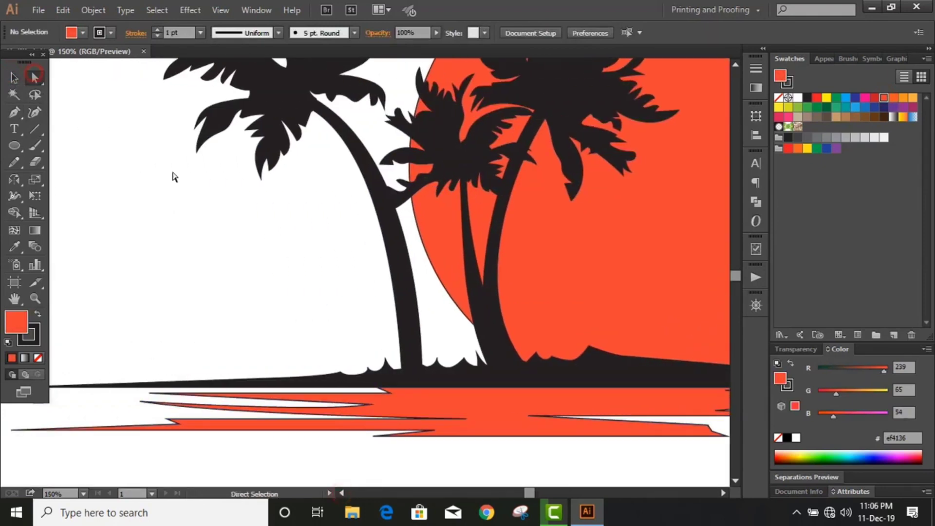
{"action": "left_click", "coordinate": [141, 401]}
{"action": "key", "text": "shift+Left"}
{"action": "key", "text": "shift+Left"}
{"action": "key", "text": "shift+Left"}
{"action": "key", "text": "shift+Left"}
{"action": "key", "text": "shift+Left"}
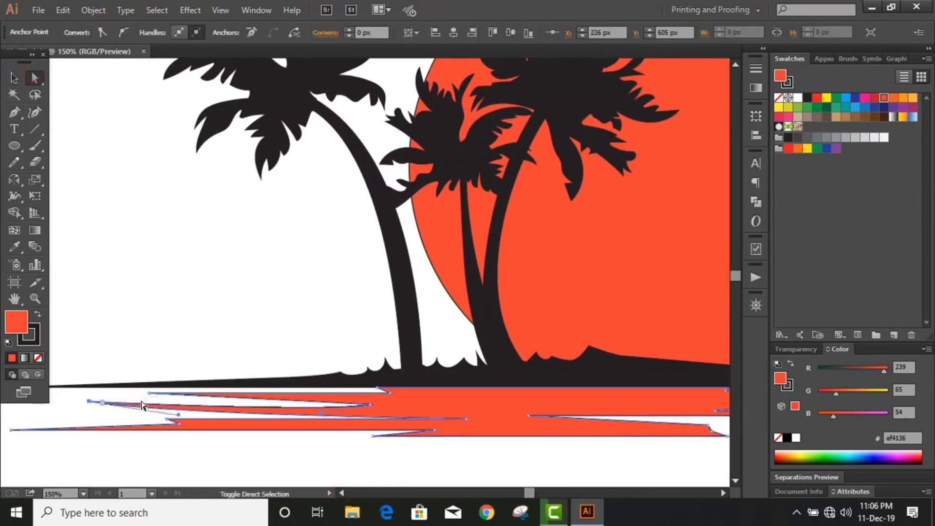
{"action": "key", "text": "shift+Left"}
{"action": "key", "text": "shift+Left"}
{"action": "left_click_drag", "start_coordinate": [157, 415], "coordinate": [164, 411]}
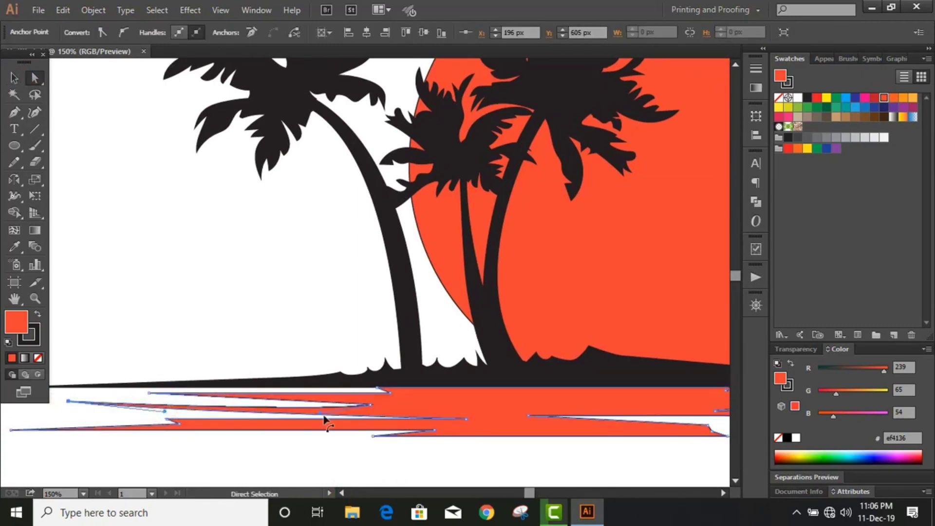
{"action": "left_click_drag", "start_coordinate": [320, 417], "coordinate": [321, 413]}
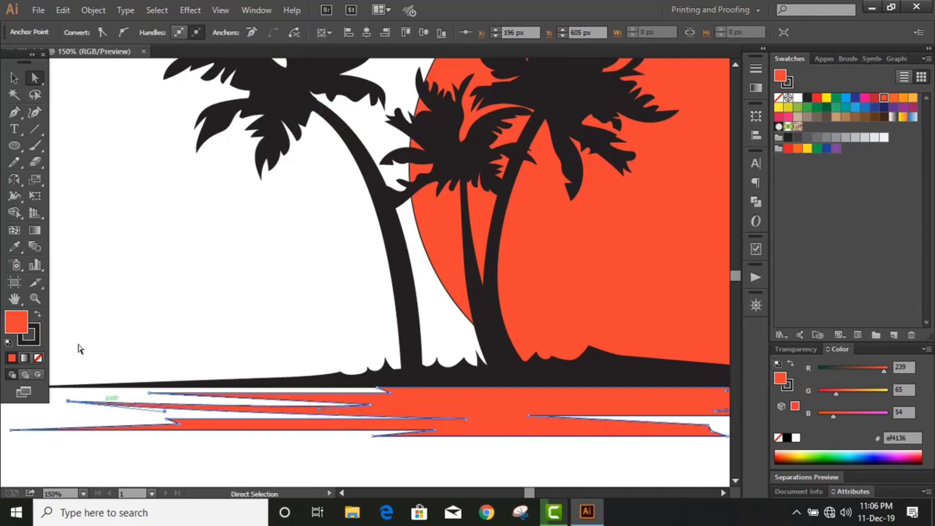
{"action": "left_click", "coordinate": [14, 77]}
{"action": "left_click", "coordinate": [200, 275]}
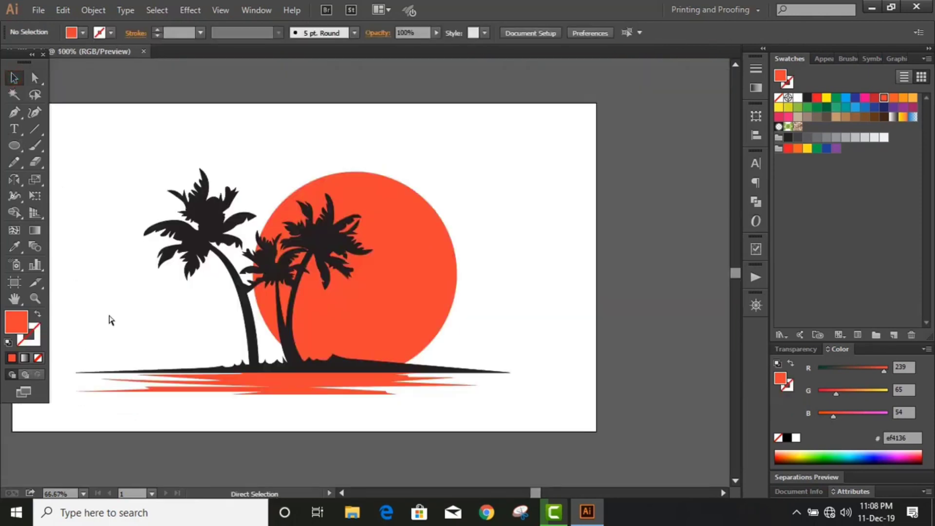
{"action": "key", "text": "ctrl+1"}
Draw three thin blue horizontal lines across the sun at different heights
{"action": "left_click", "coordinate": [14, 112]}
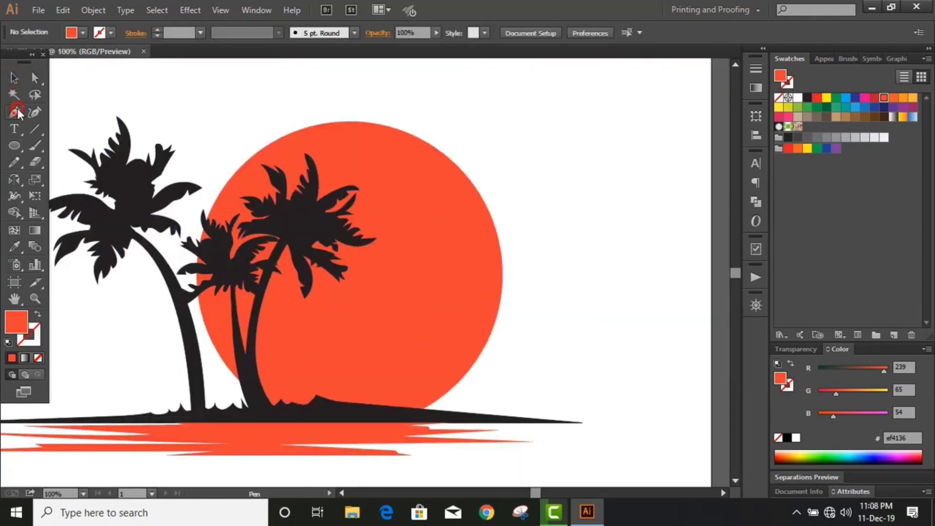
{"action": "left_click", "coordinate": [825, 149]}
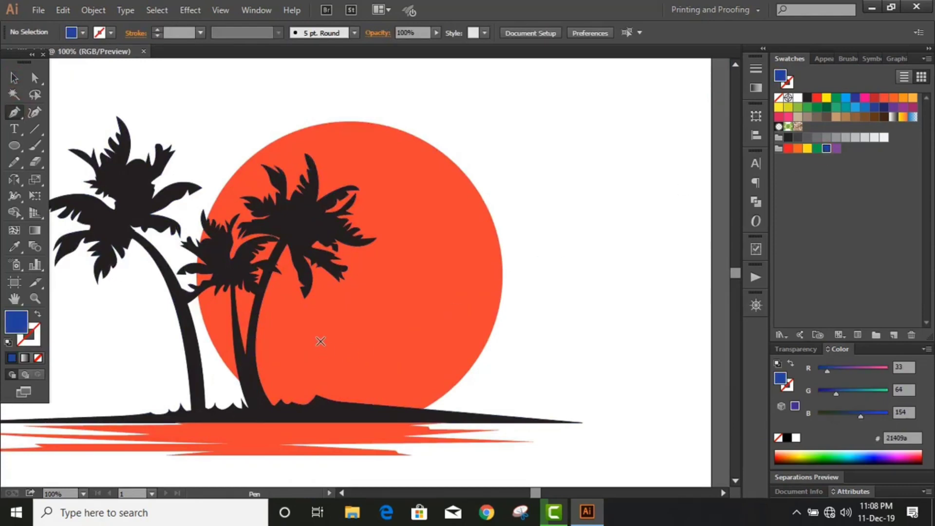
{"action": "left_click", "coordinate": [321, 341]}
{"action": "left_click", "coordinate": [453, 341]}
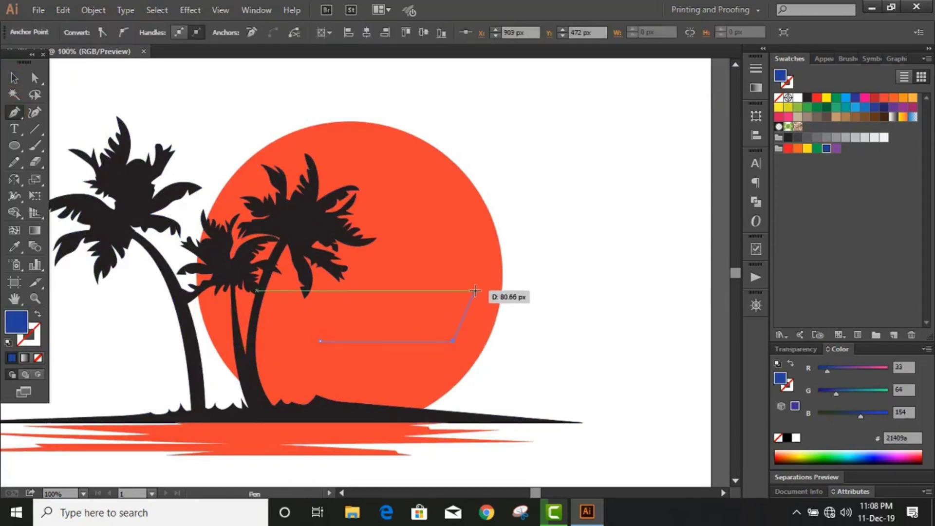
{"action": "left_click", "coordinate": [409, 290]}
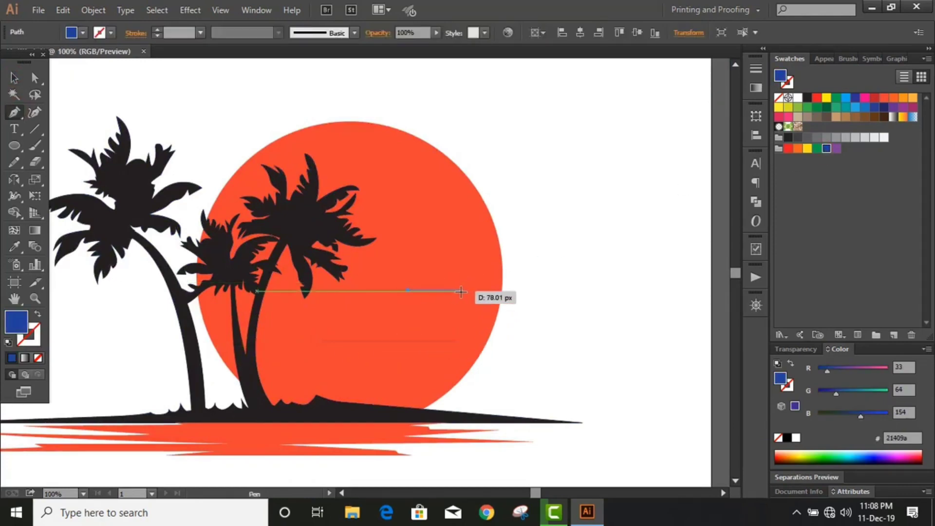
{"action": "left_click", "coordinate": [460, 292]}
{"action": "left_click", "coordinate": [408, 264]}
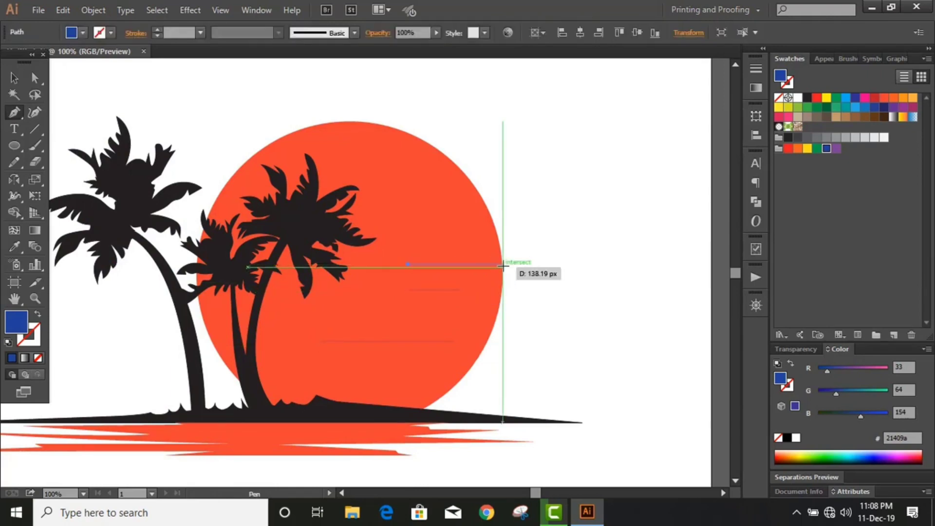
{"action": "left_click", "coordinate": [503, 265]}
Zoom in on the lower sun and select the lowest line
{"action": "key", "text": "v"}
{"action": "left_click", "coordinate": [219, 122]}
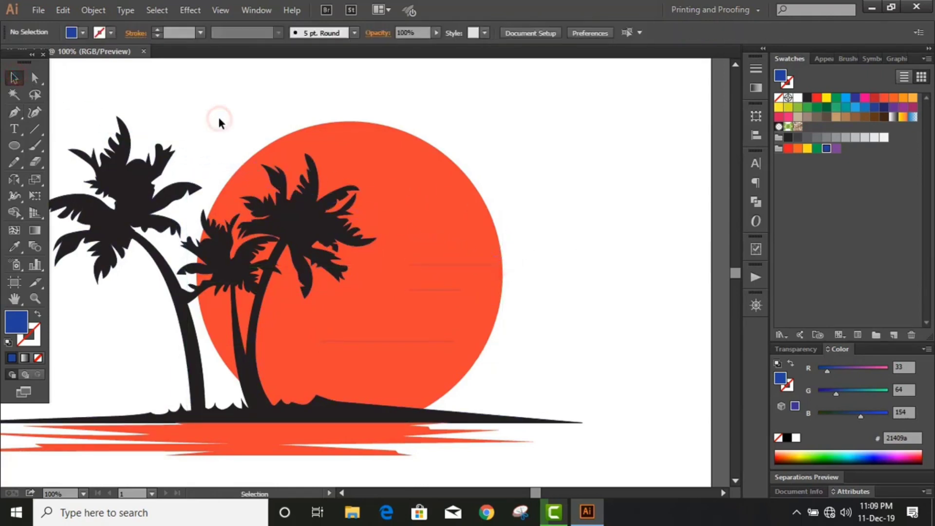
{"action": "key", "text": "ctrl+plus"}
{"action": "left_click", "coordinate": [323, 424]}
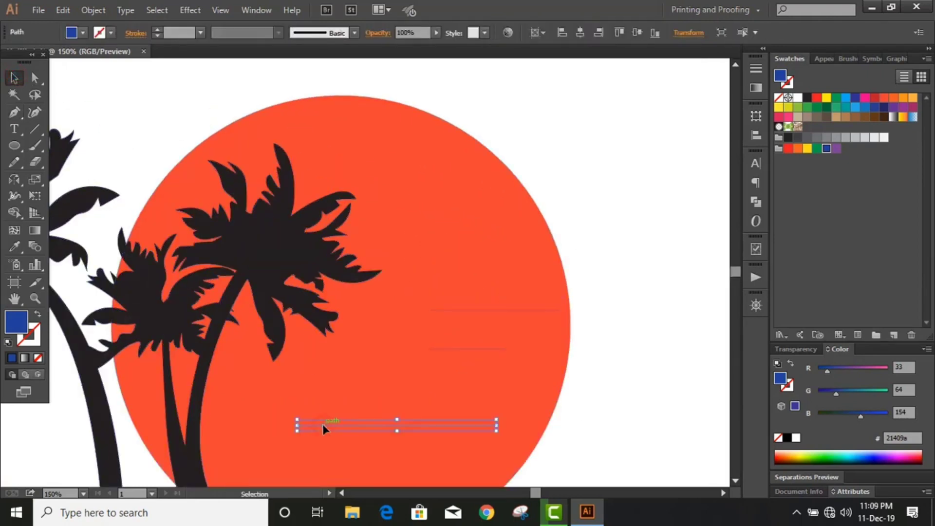
Pencil a puffy blue cloud on the lowest sun line, then squash it flatter
{"action": "left_click", "coordinate": [14, 162]}
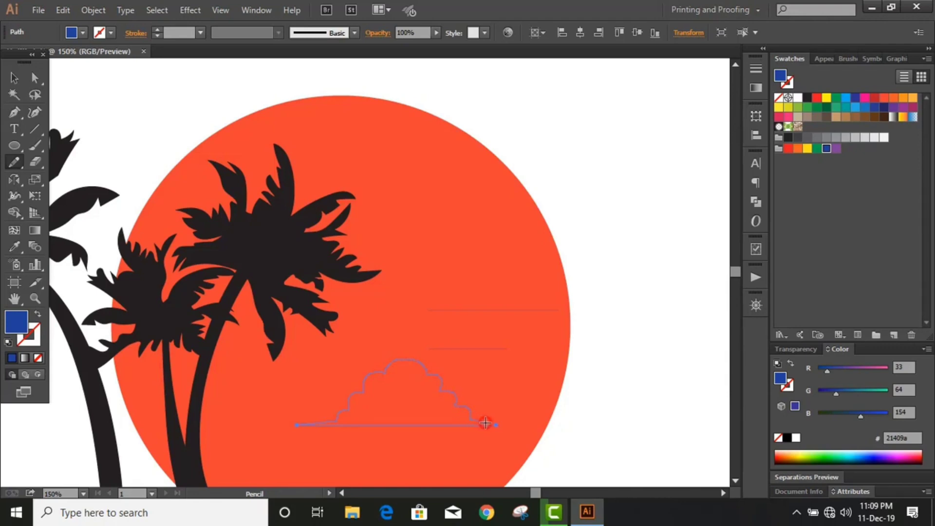
{"action": "left_click_drag", "start_coordinate": [497, 425], "coordinate": [494, 425]}
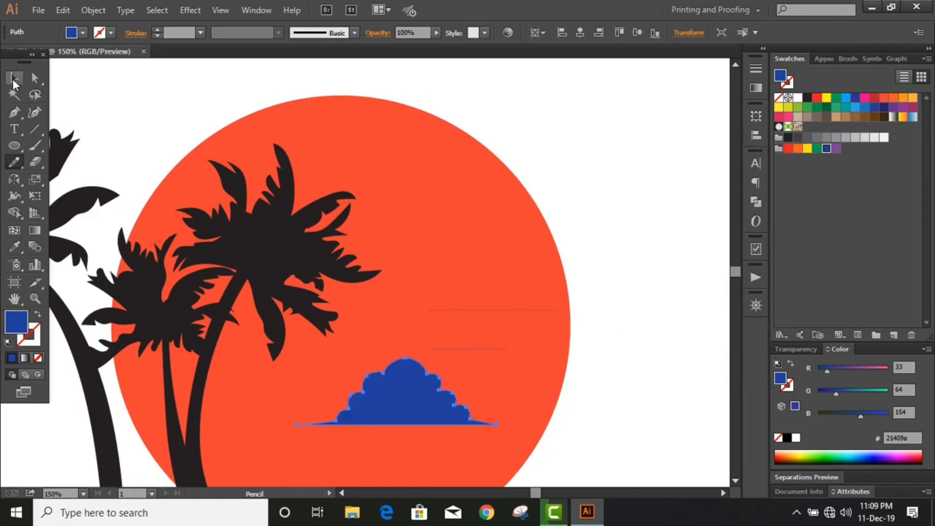
{"action": "left_click", "coordinate": [14, 77]}
{"action": "left_click", "coordinate": [116, 113]}
{"action": "left_click", "coordinate": [422, 387]}
{"action": "left_click_drag", "start_coordinate": [397, 358], "coordinate": [397, 381]}
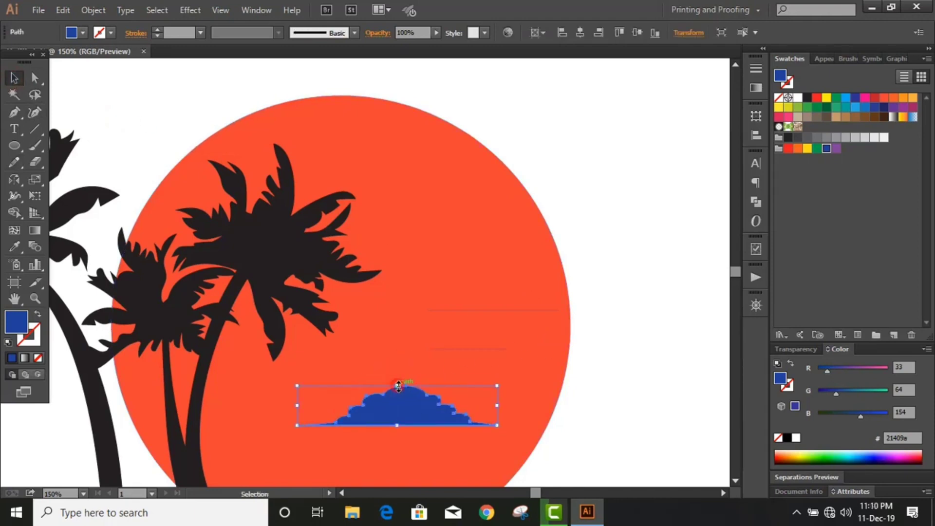
Draw a second, smaller cloud outline on the higher line across the sun
{"action": "left_click", "coordinate": [643, 349]}
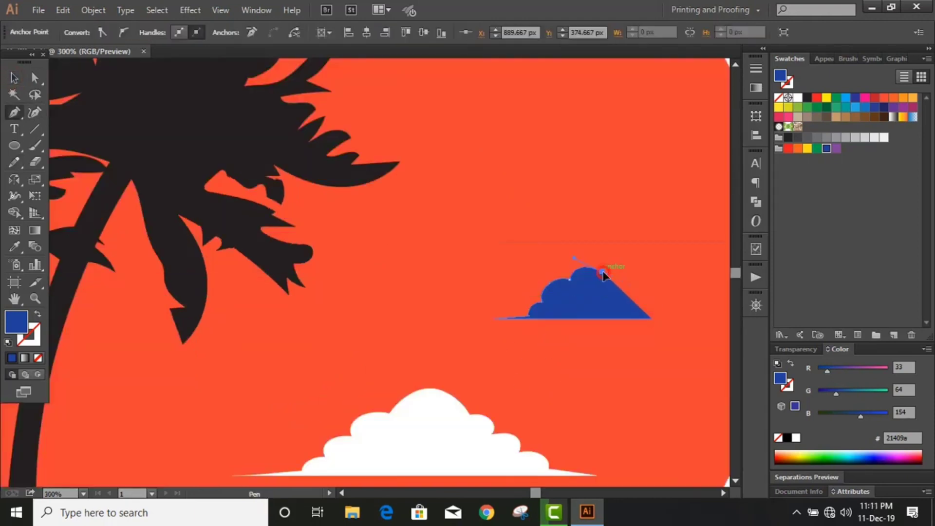
{"action": "left_click", "coordinate": [615, 294]}
{"action": "left_click_drag", "start_coordinate": [618, 295], "coordinate": [638, 290]}
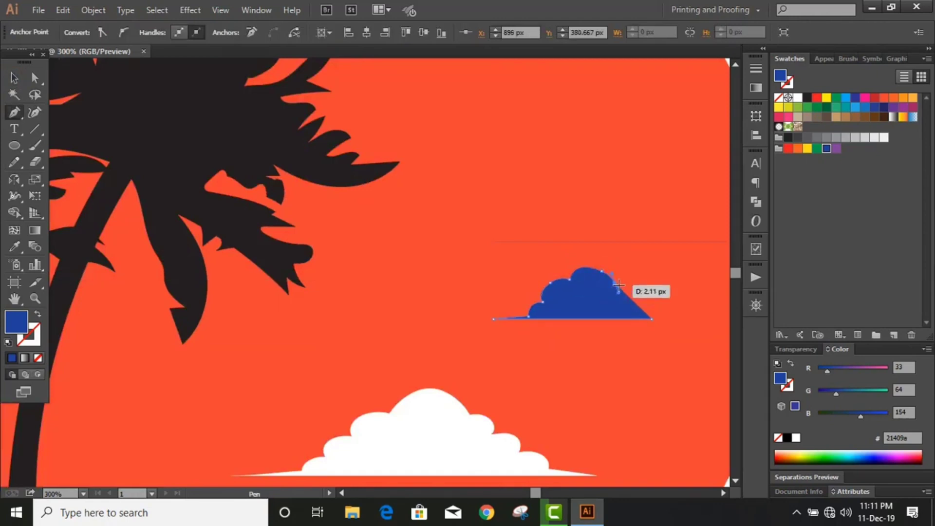
{"action": "left_click", "coordinate": [637, 301]}
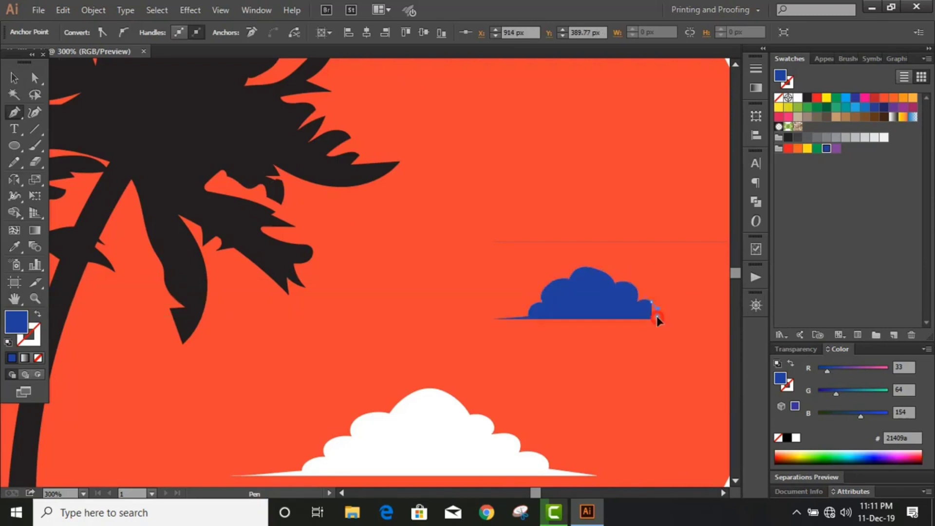
{"action": "mouse_move", "coordinate": [654, 319]}
{"action": "left_mouse_down"}
{"action": "mouse_move", "coordinate": [679, 320]}
{"action": "mouse_move", "coordinate": [649, 319]}
{"action": "left_mouse_up"}
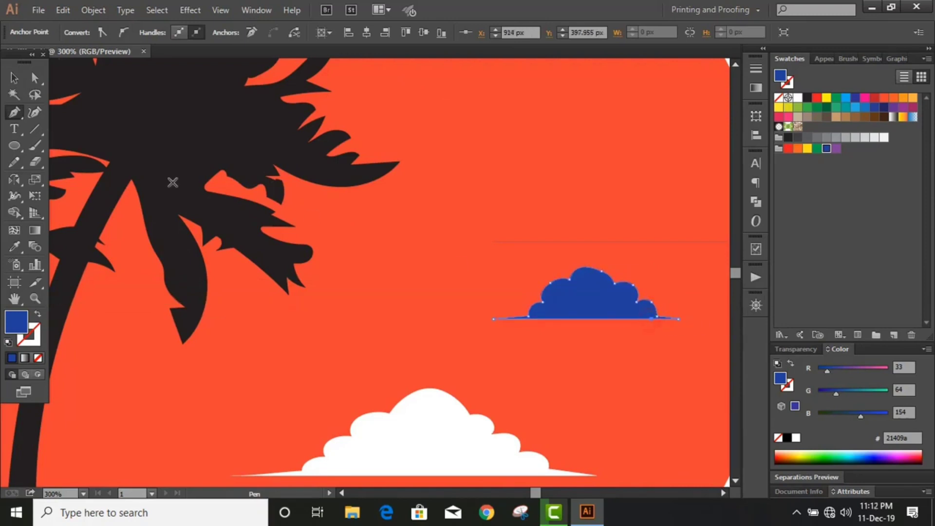
{"action": "left_click", "coordinate": [15, 78]}
{"action": "left_click", "coordinate": [433, 166]}
Fill the second cloud white and begin pencilling a third cloud above
{"action": "left_click", "coordinate": [587, 293]}
{"action": "key", "text": "ctrl+equal"}
{"action": "key", "text": "ctrl+equal"}
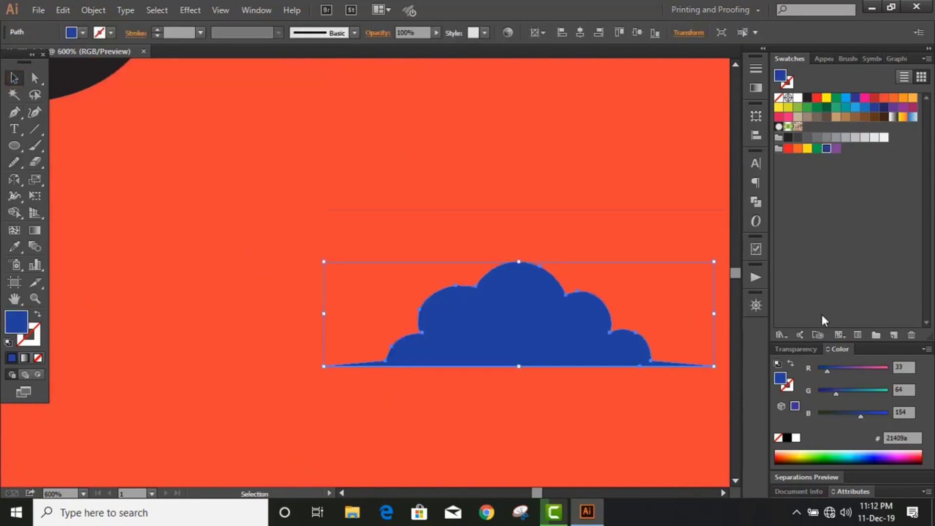
{"action": "left_click", "coordinate": [796, 438]}
{"action": "key", "text": "ctrl+minus"}
{"action": "key", "text": "n"}
{"action": "left_click_drag", "start_coordinate": [336, 292], "coordinate": [424, 271]}
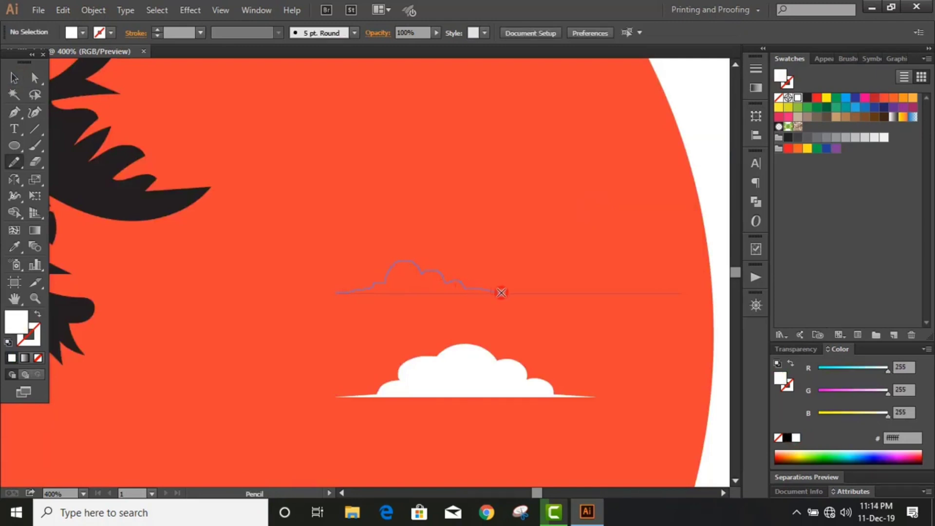
Finish and smooth the third cloud on the top line and fill it white
{"action": "left_click_drag", "start_coordinate": [501, 293], "coordinate": [501, 292]}
{"action": "left_click", "coordinate": [14, 78]}
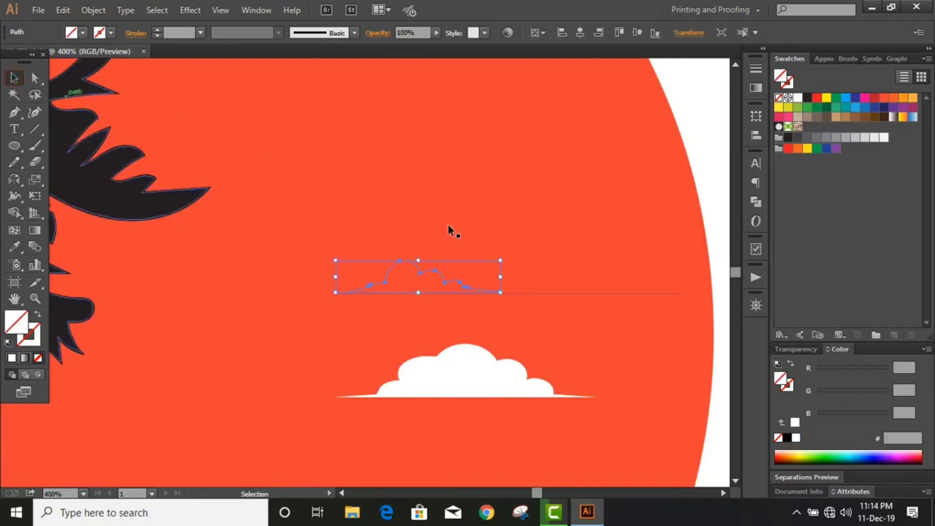
{"action": "left_click", "coordinate": [58, 180]}
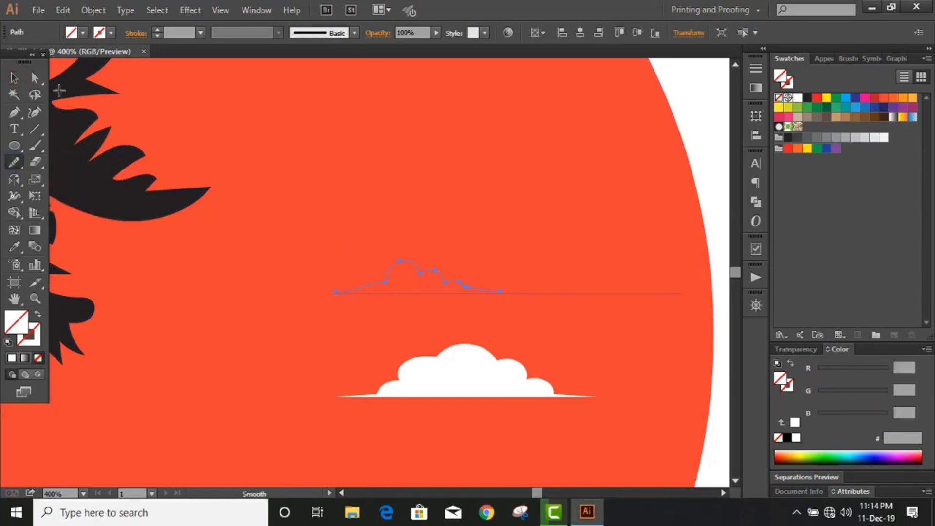
{"action": "left_click", "coordinate": [15, 77]}
{"action": "left_click", "coordinate": [701, 141]}
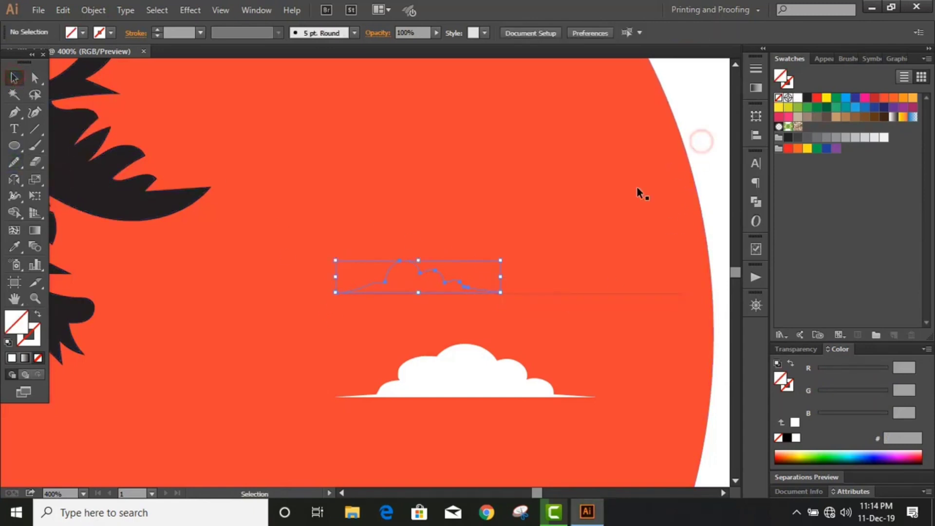
{"action": "left_click", "coordinate": [452, 283]}
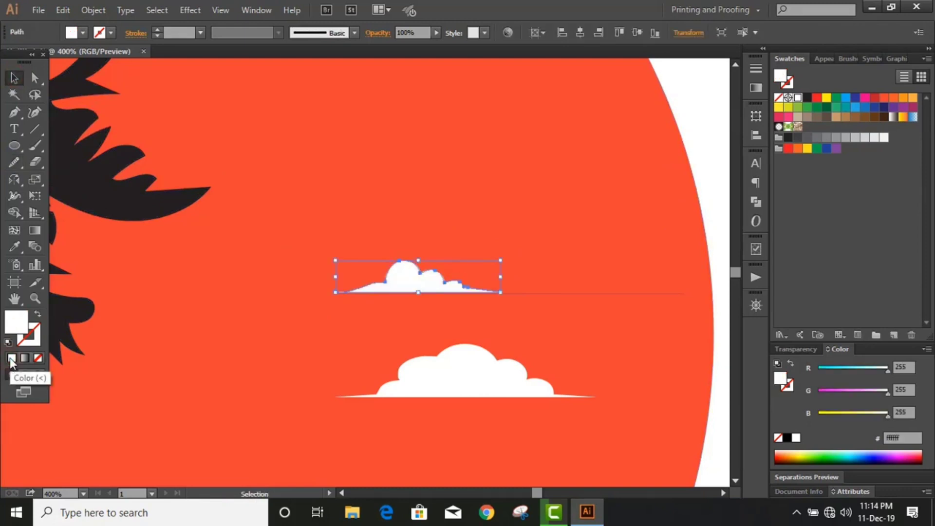
{"action": "left_click", "coordinate": [703, 139]}
{"action": "key", "text": "ctrl+minus"}
Draw two short white-stroked lines beneath the small cloud
{"action": "left_click", "coordinate": [15, 113]}
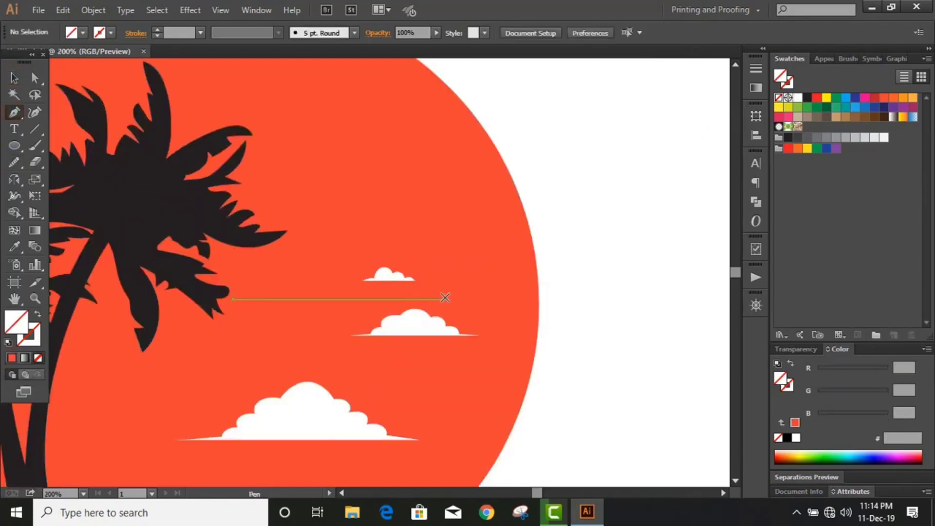
{"action": "key", "text": "ctrl+plus"}
{"action": "left_click", "coordinate": [378, 287]}
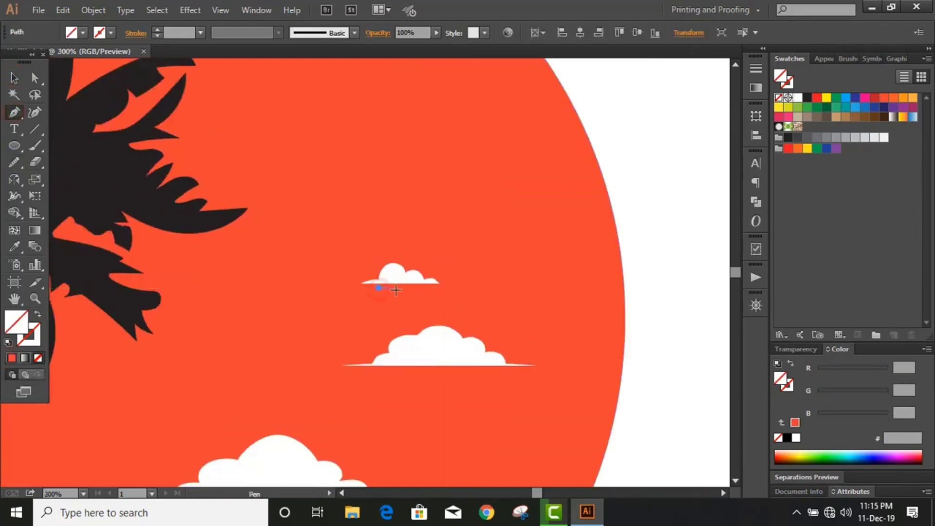
{"action": "left_click", "coordinate": [401, 287]}
{"action": "left_click", "coordinate": [30, 335]}
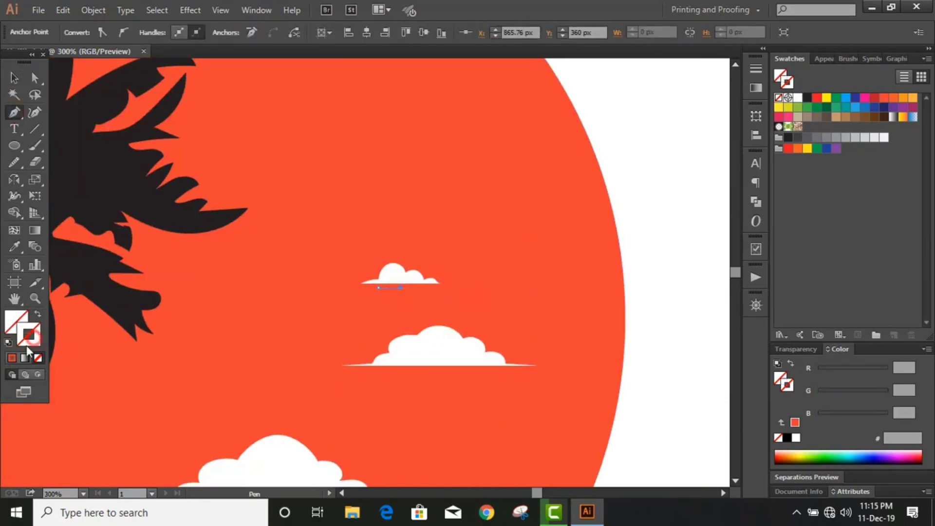
{"action": "left_click", "coordinate": [12, 359]}
{"action": "left_click", "coordinate": [797, 98]}
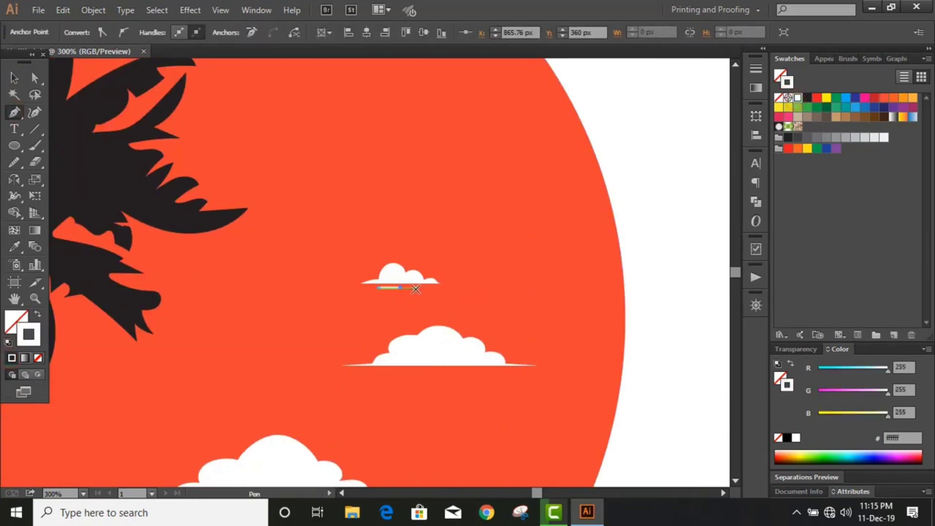
{"action": "left_click", "coordinate": [420, 288]}
{"action": "left_click", "coordinate": [460, 288]}
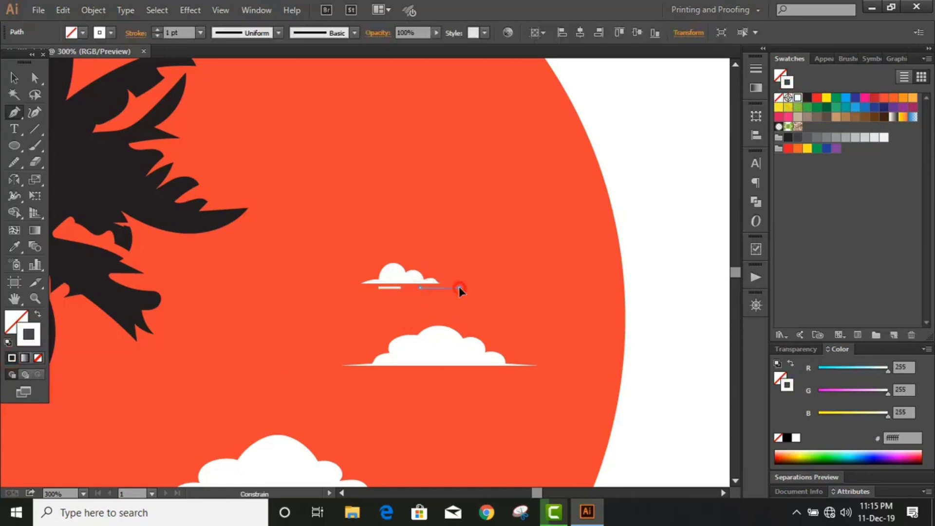
{"action": "left_click", "coordinate": [14, 78]}
{"action": "left_click", "coordinate": [658, 232]}
Draw a short horizontal line beneath the middle cloud
{"action": "scroll", "coordinate": [657, 234], "scroll_direction": "down", "scroll_amount": 2}
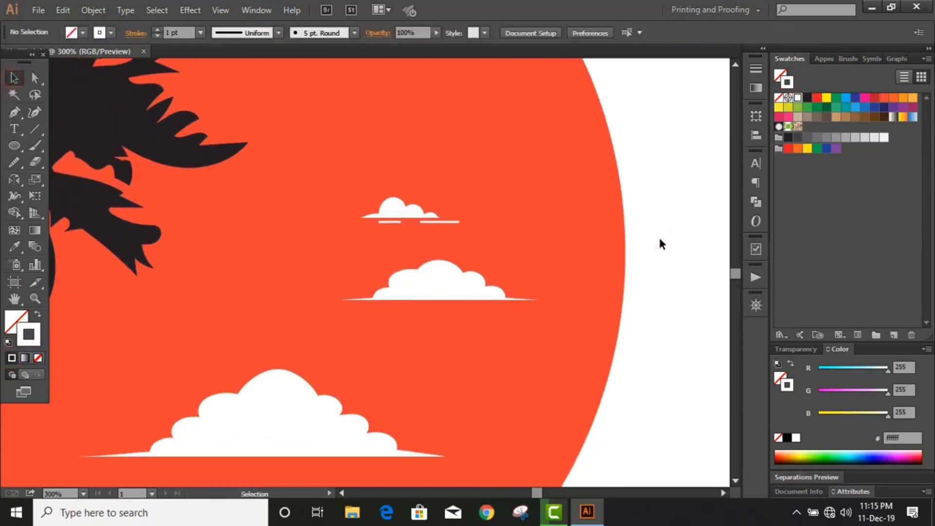
{"action": "scroll", "coordinate": [658, 235], "scroll_direction": "down", "scroll_amount": 2}
{"action": "left_click", "coordinate": [14, 112]}
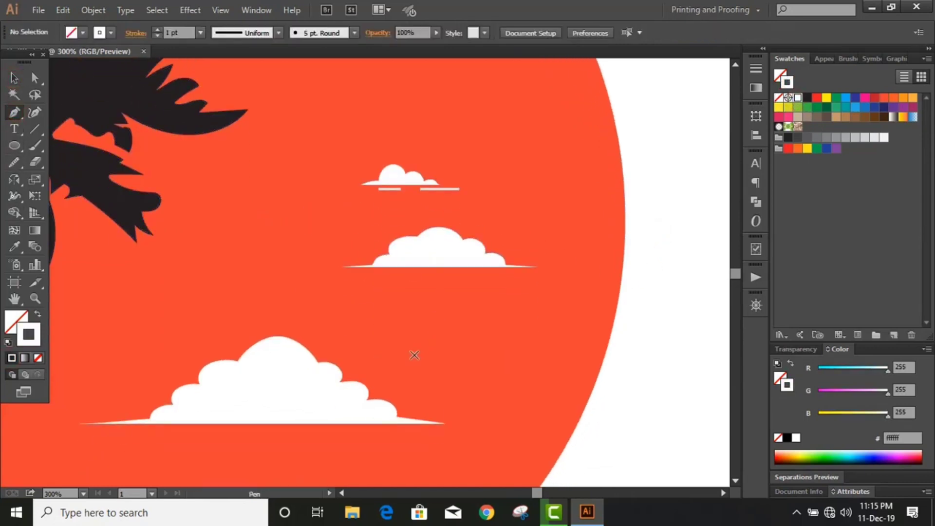
{"action": "left_click", "coordinate": [326, 273]}
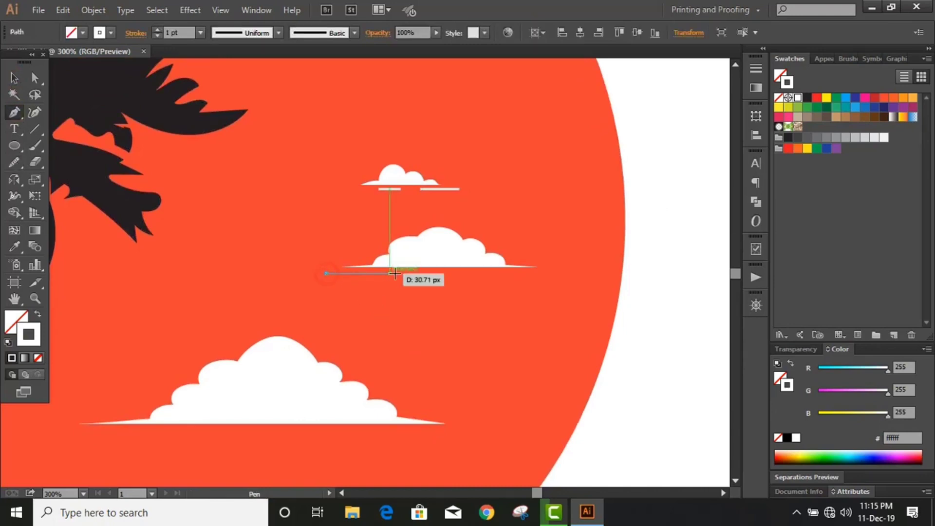
{"action": "left_click", "coordinate": [401, 274]}
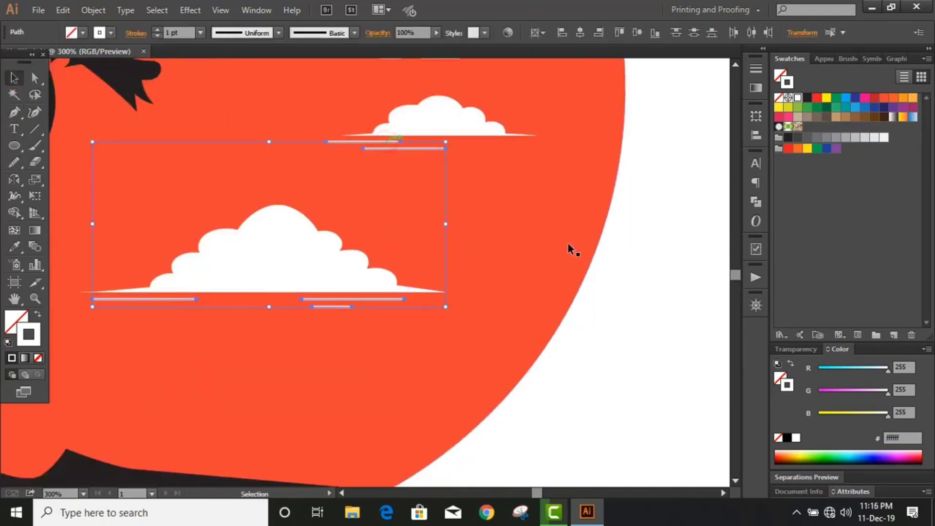
Give the cloud lines a 2 pt stroke and Width Profile 1, then Expand Appearance
{"action": "scroll", "coordinate": [447, 146], "scroll_direction": "up", "scroll_amount": 3}
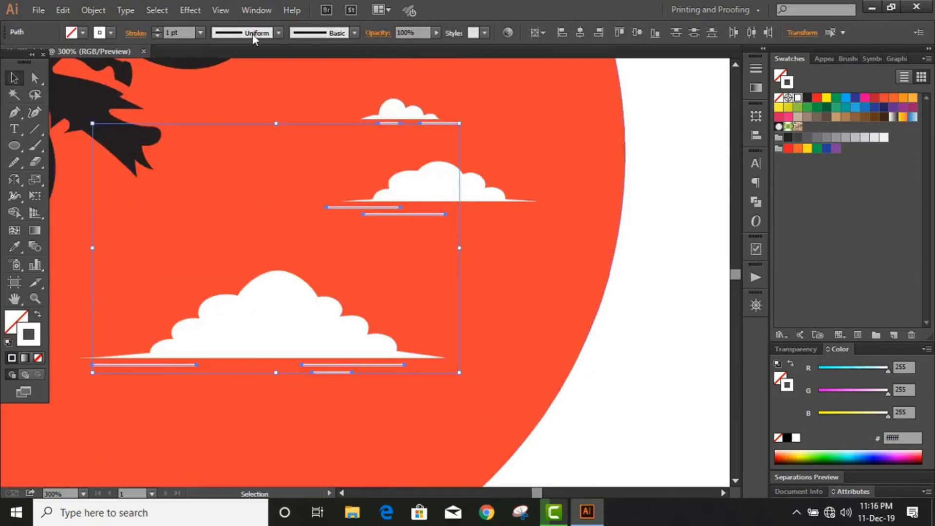
{"action": "left_click", "coordinate": [157, 30]}
{"action": "left_click", "coordinate": [278, 33]}
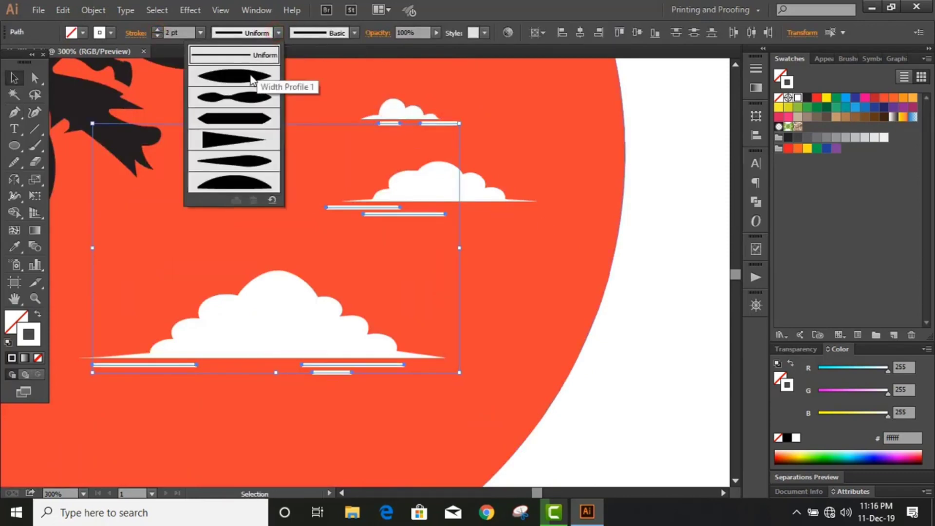
{"action": "left_click", "coordinate": [256, 78]}
{"action": "left_click", "coordinate": [93, 10]}
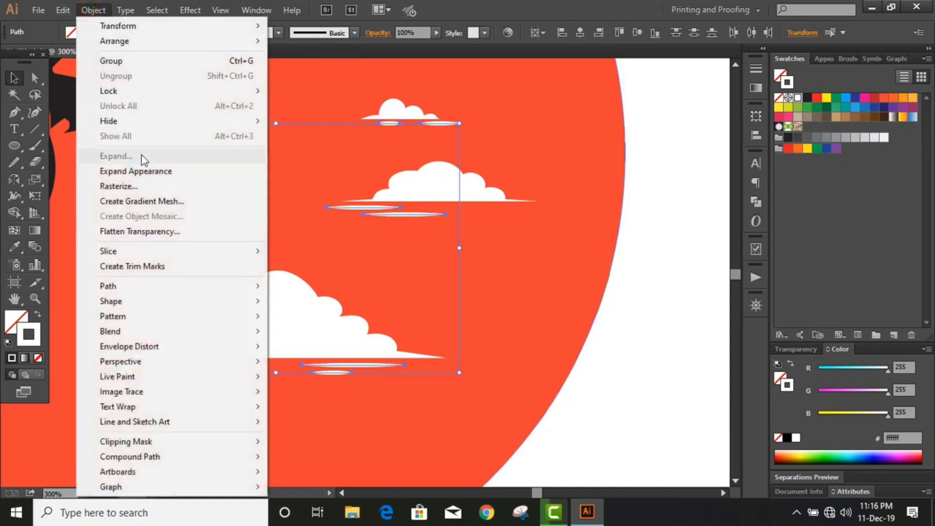
{"action": "left_click", "coordinate": [120, 171]}
{"action": "left_click", "coordinate": [662, 304]}
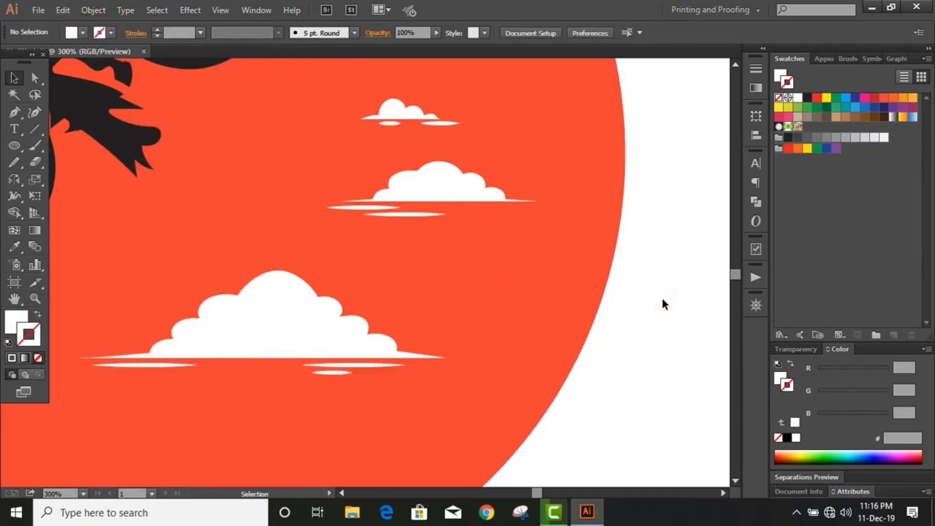
Move one streak beside the big cloud and Alt-drag extra streak copies nearby
{"action": "left_click_drag", "start_coordinate": [267, 380], "coordinate": [496, 296]}
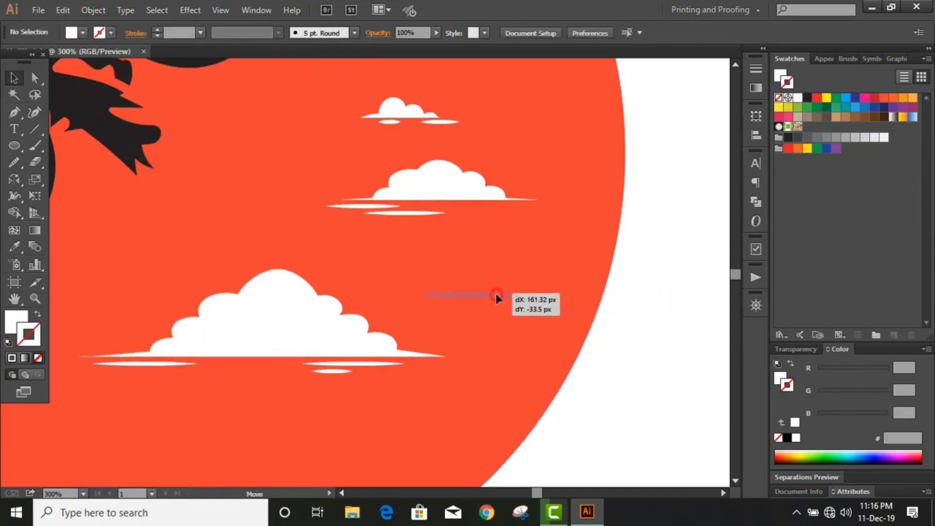
{"action": "left_click", "coordinate": [611, 342]}
{"action": "left_click_drag", "start_coordinate": [337, 369], "coordinate": [500, 289]}
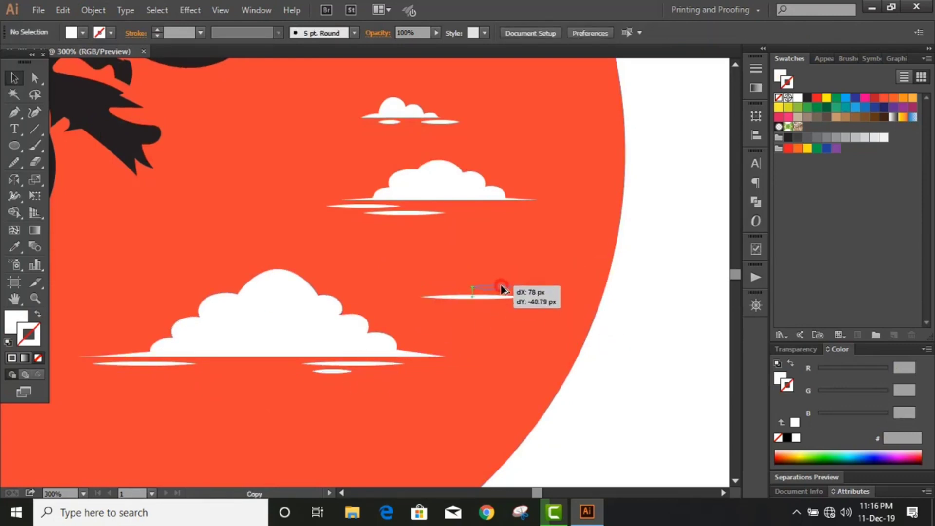
{"action": "left_click_drag", "start_coordinate": [501, 288], "coordinate": [501, 287]}
{"action": "left_click", "coordinate": [626, 336]}
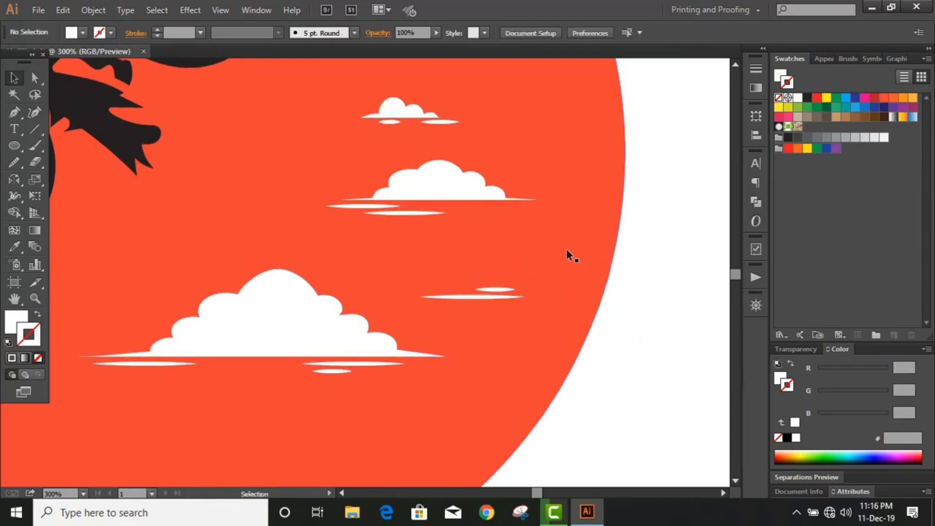
{"action": "mouse_move", "coordinate": [347, 205]}
{"action": "left_mouse_down"}
{"action": "mouse_move", "coordinate": [443, 307]}
{"action": "mouse_move", "coordinate": [468, 307]}
{"action": "left_mouse_up"}
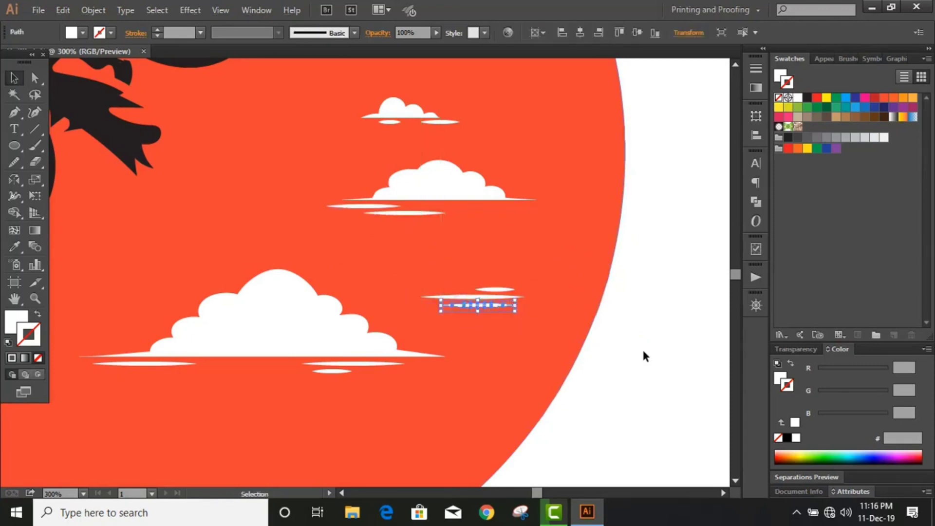
Move the big cloud up and enlarge it over the palm fronds
{"action": "left_click", "coordinate": [642, 347]}
{"action": "key", "text": "ctrl+1"}
{"action": "scroll", "coordinate": [443, 427], "scroll_direction": "up", "scroll_amount": 1}
{"action": "key", "text": "ctrl+equal"}
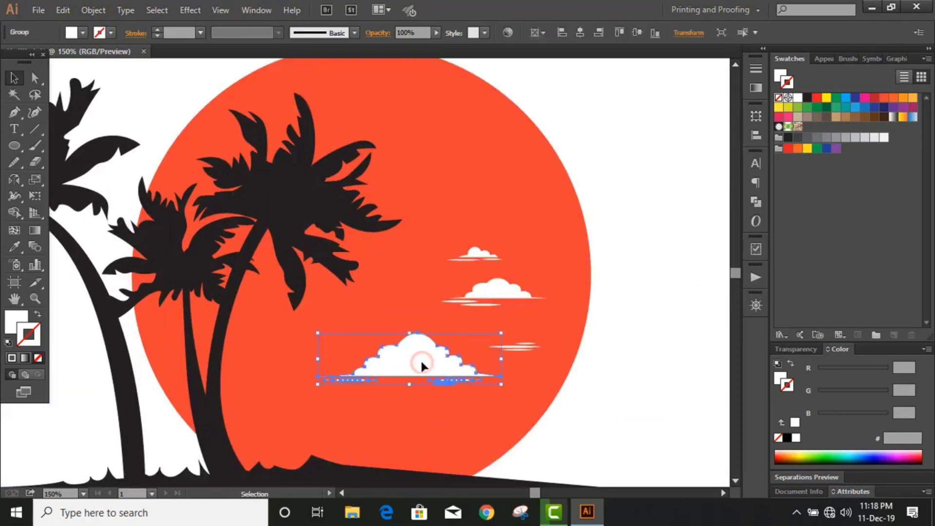
{"action": "mouse_move", "coordinate": [420, 360]}
{"action": "left_mouse_down"}
{"action": "mouse_move", "coordinate": [350, 256]}
{"action": "mouse_move", "coordinate": [414, 173]}
{"action": "left_mouse_up"}
{"action": "left_click_drag", "start_coordinate": [494, 195], "coordinate": [533, 205]}
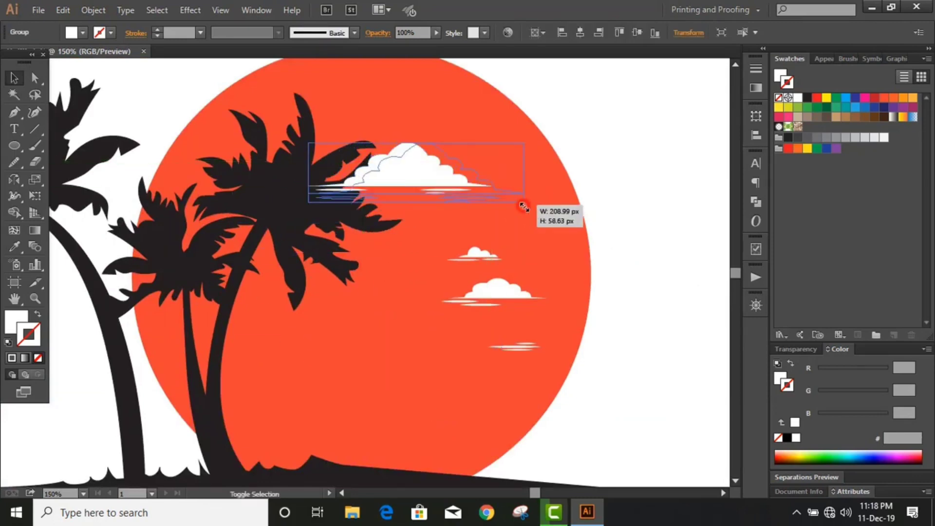
{"action": "left_click_drag", "start_coordinate": [431, 187], "coordinate": [383, 177]}
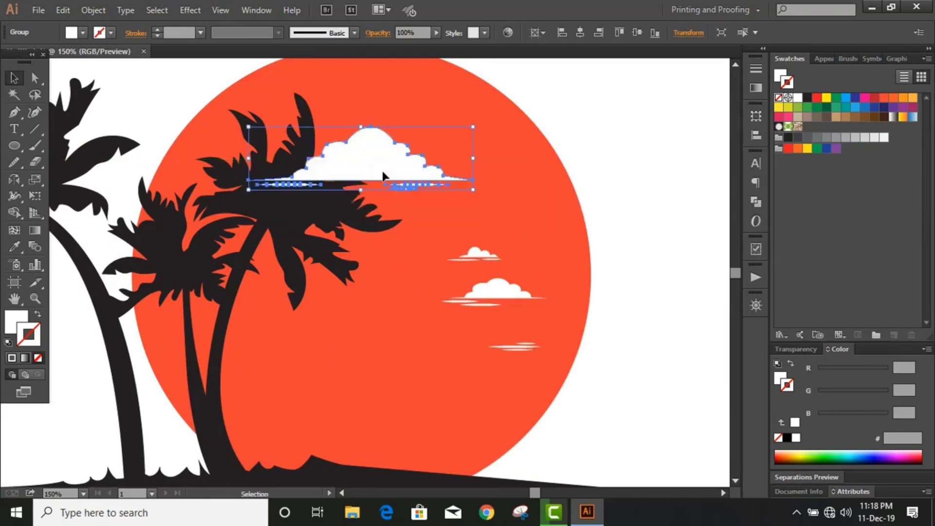
Copy a small cloud up near the top of the sun
{"action": "left_click", "coordinate": [565, 151]}
{"action": "scroll", "coordinate": [564, 151], "scroll_direction": "down", "scroll_amount": 1}
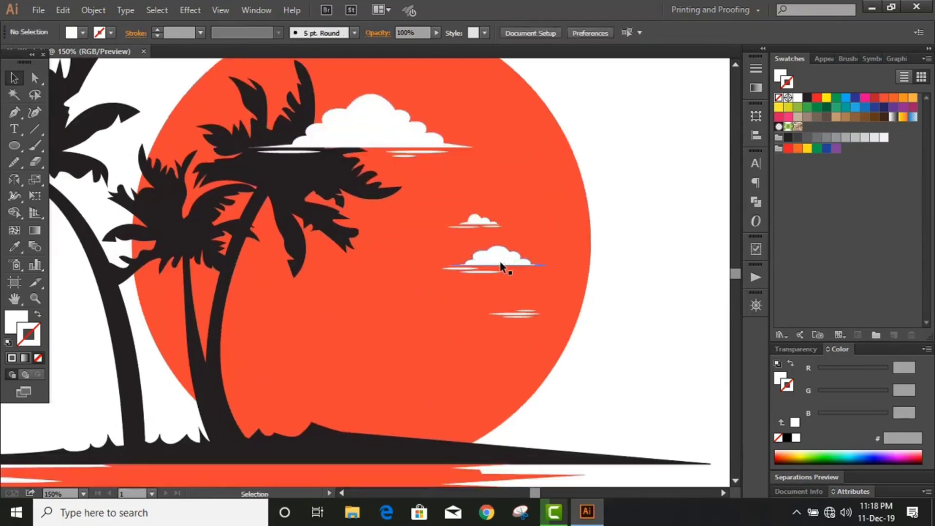
{"action": "mouse_move", "coordinate": [501, 267]}
{"action": "left_mouse_down"}
{"action": "mouse_move", "coordinate": [489, 82]}
{"action": "mouse_move", "coordinate": [554, 94]}
{"action": "left_mouse_up"}
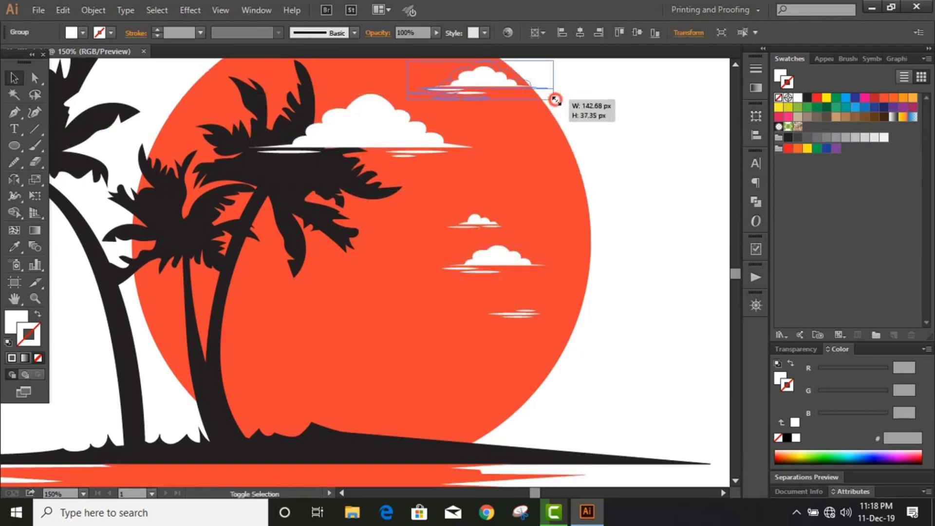
Draw two more long horizontal streak lines across the lower sun
{"action": "left_click", "coordinate": [613, 205]}
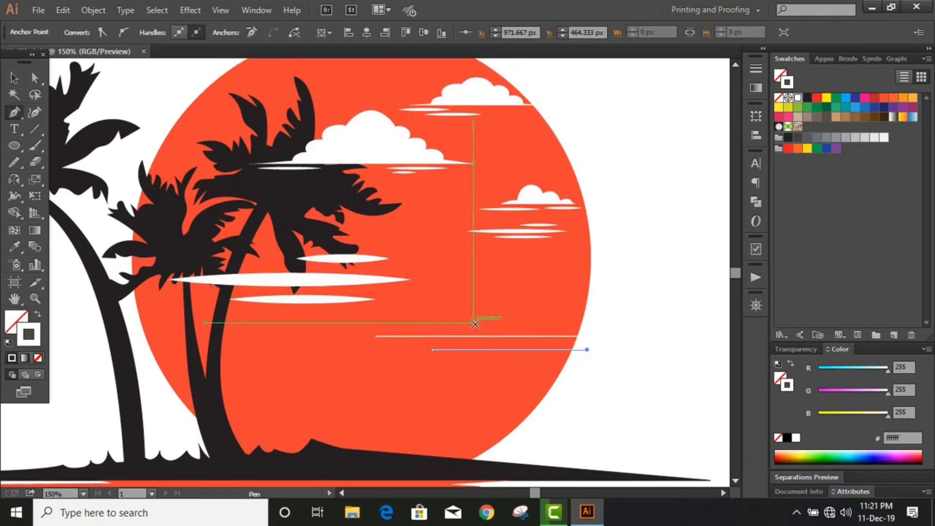
{"action": "left_click", "coordinate": [479, 322]}
{"action": "left_click", "coordinate": [606, 323]}
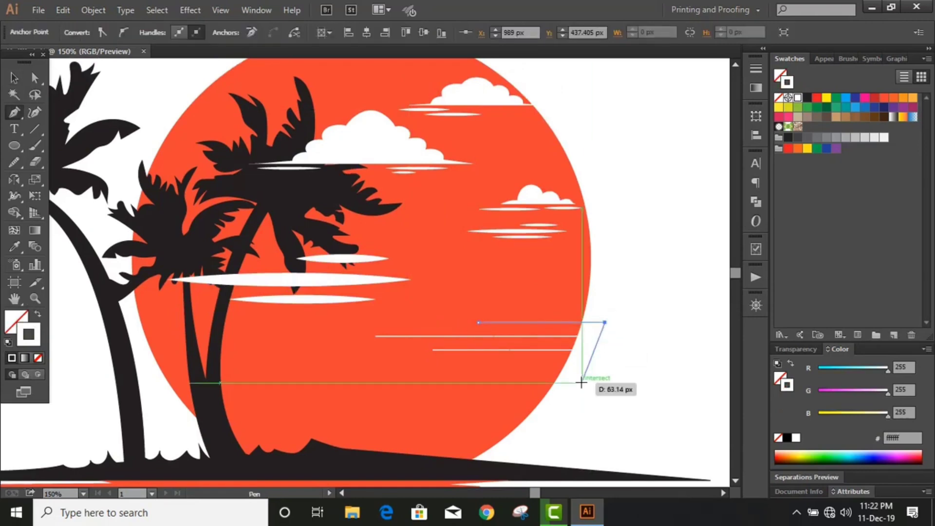
{"action": "key", "text": "Escape"}
{"action": "left_click", "coordinate": [324, 365]}
{"action": "left_click", "coordinate": [620, 365]}
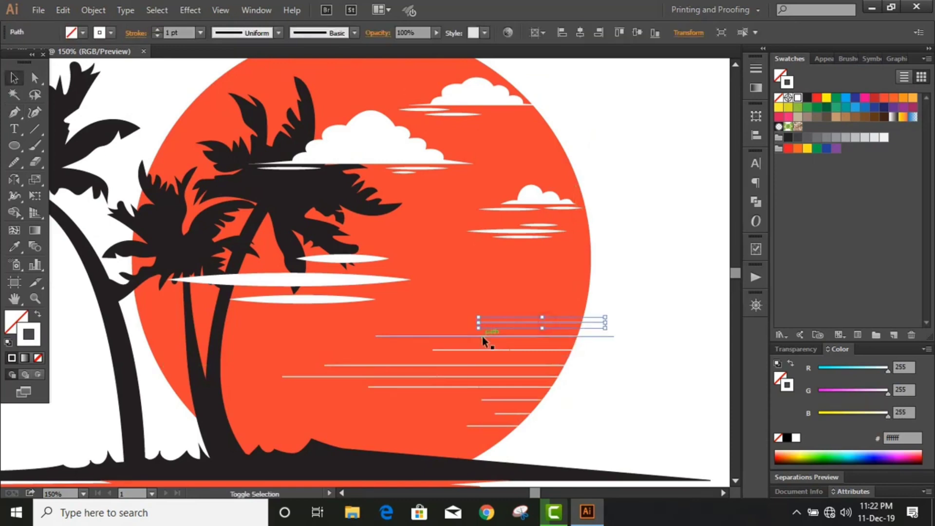
Thicken the streak lines and give them a tapered width profile that points left
{"action": "left_click", "coordinate": [482, 337], "text": "shift"}
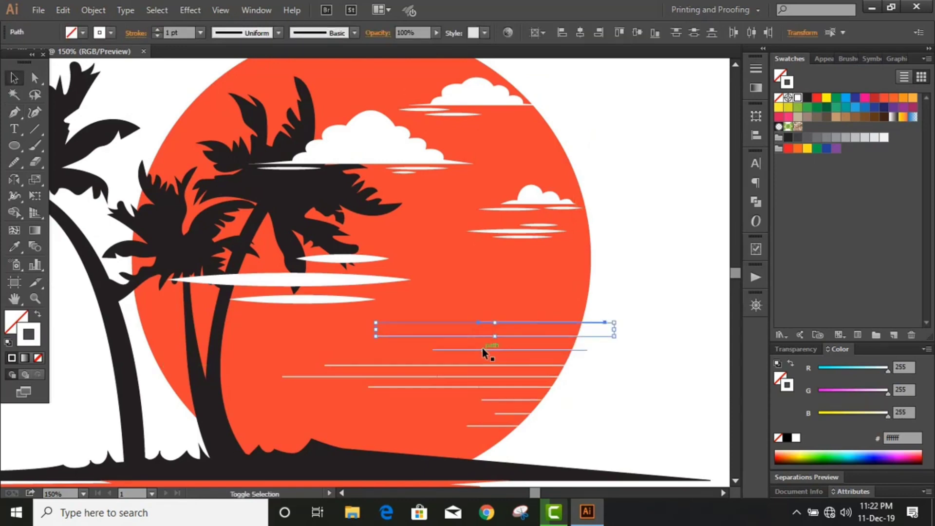
{"action": "left_click", "coordinate": [479, 365], "text": "shift"}
{"action": "left_click", "coordinate": [477, 377], "text": "shift"}
{"action": "left_click", "coordinate": [480, 387], "text": "shift"}
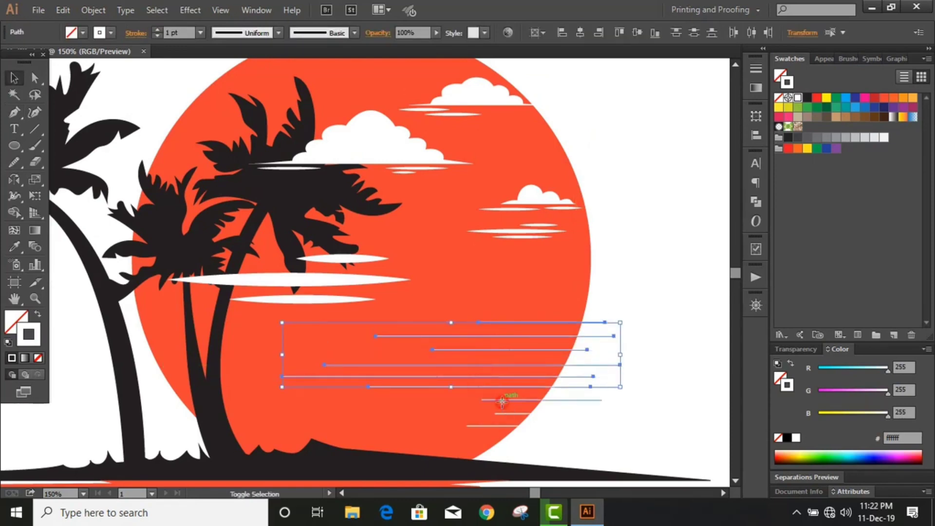
{"action": "left_click", "coordinate": [503, 426], "text": "shift"}
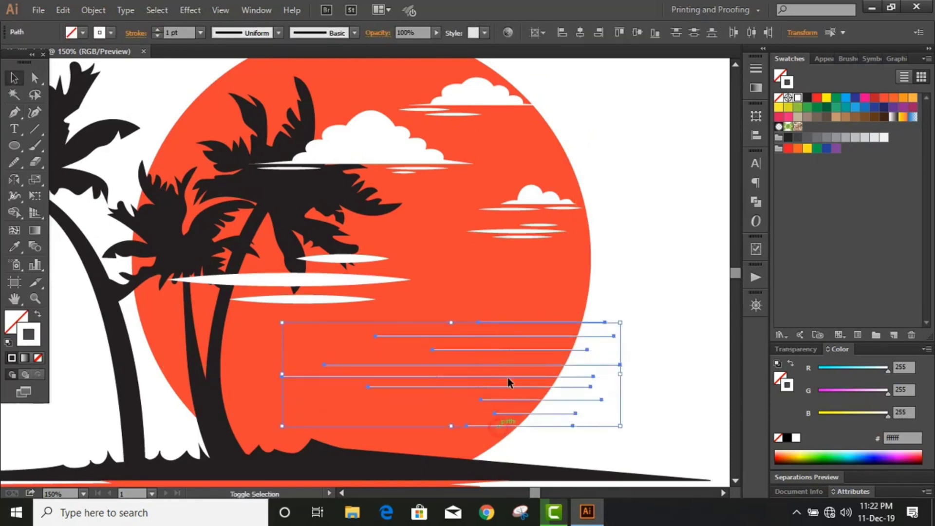
{"action": "left_click", "coordinate": [155, 31]}
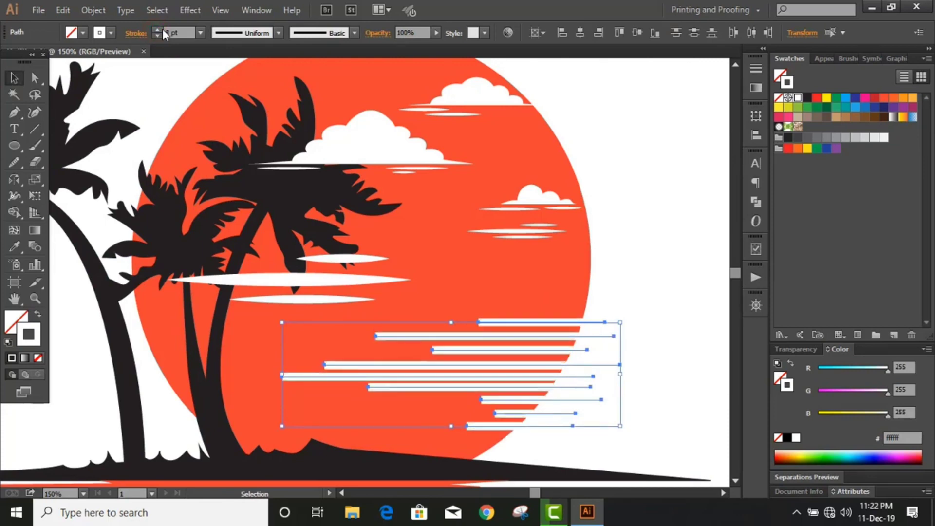
{"action": "left_click", "coordinate": [278, 32]}
{"action": "left_click", "coordinate": [249, 147]}
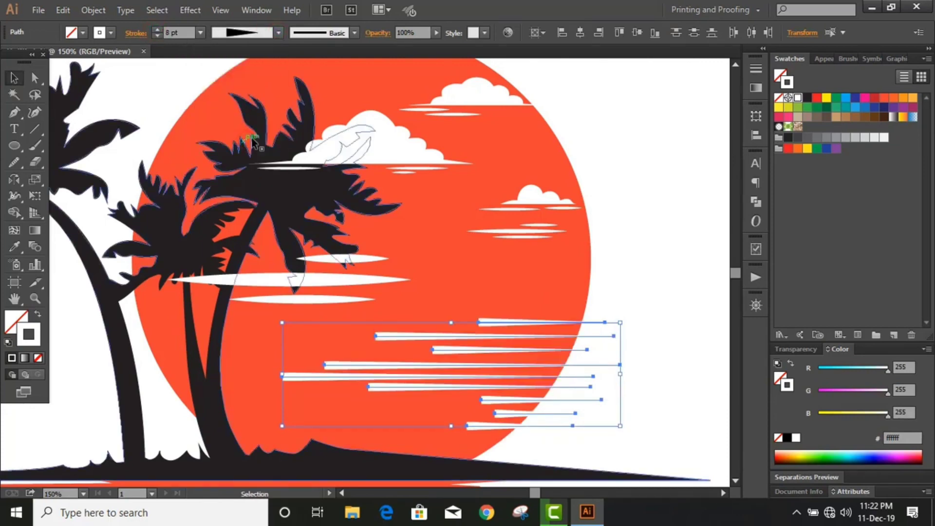
{"action": "left_click", "coordinate": [756, 68]}
{"action": "left_click", "coordinate": [713, 269]}
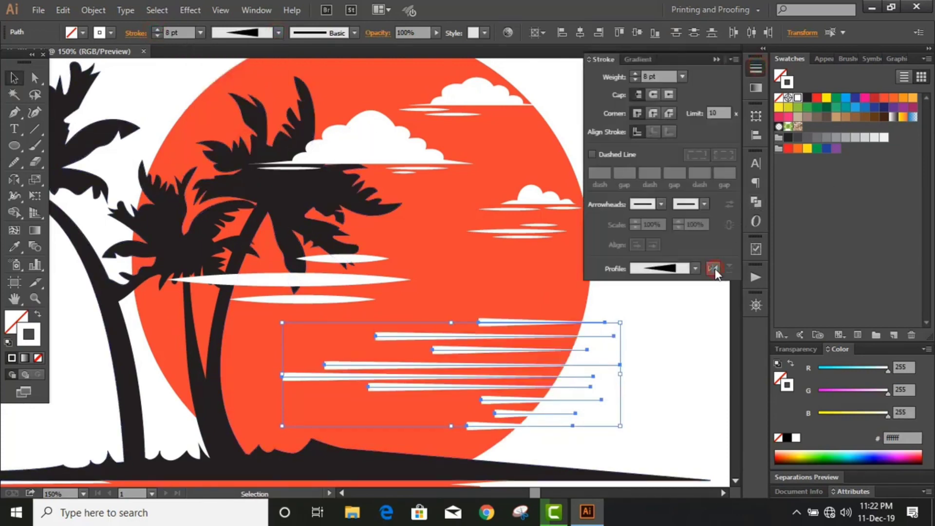
Expand the streaks into filled shapes, stretch them left, and select them with the sun
{"action": "left_click", "coordinate": [717, 59]}
{"action": "left_click", "coordinate": [93, 10]}
{"action": "left_click", "coordinate": [137, 172]}
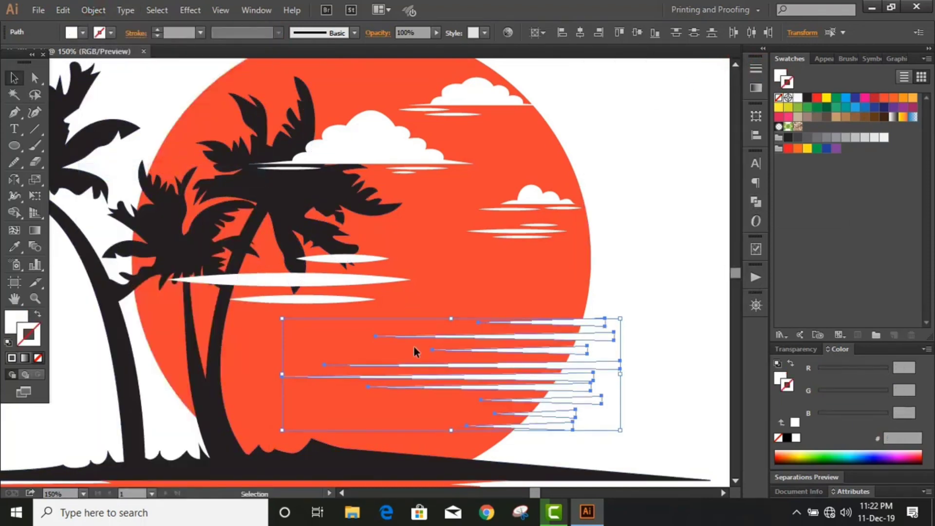
{"action": "left_click_drag", "start_coordinate": [282, 375], "coordinate": [248, 375]}
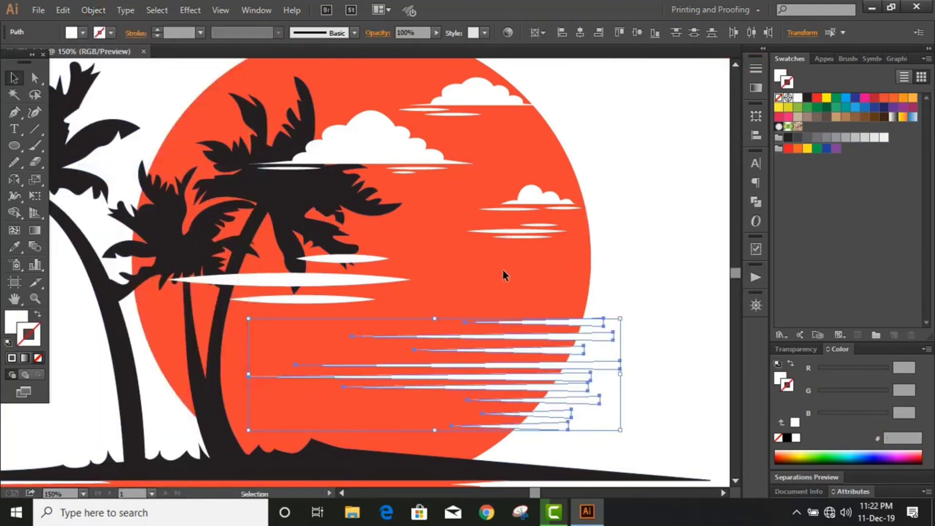
{"action": "left_click", "coordinate": [639, 262]}
{"action": "mouse_move", "coordinate": [647, 438]}
{"action": "left_mouse_down"}
{"action": "mouse_move", "coordinate": [494, 319]}
{"action": "mouse_move", "coordinate": [484, 299]}
{"action": "left_mouse_up"}
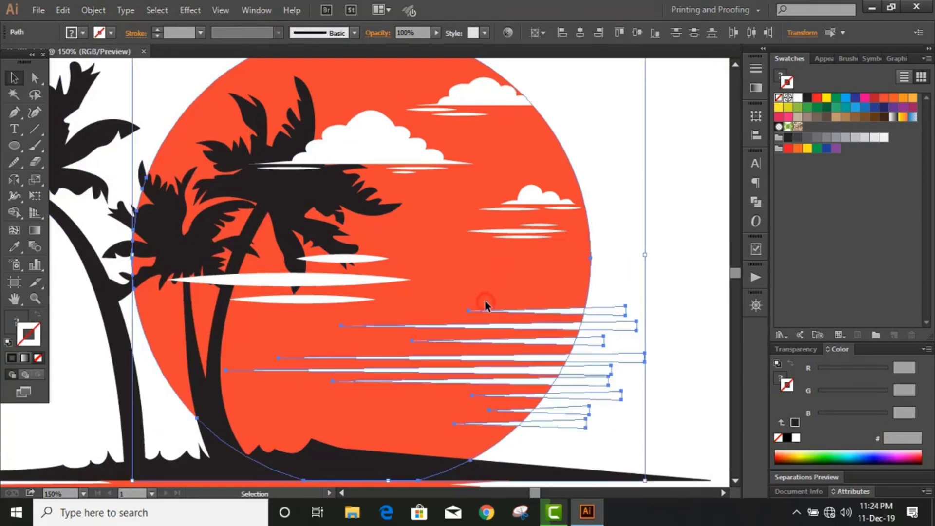
Subtract the streaks from the sun with Minus Front and send the sun to the back
{"action": "left_click", "coordinate": [756, 201]}
{"action": "left_click", "coordinate": [620, 183]}
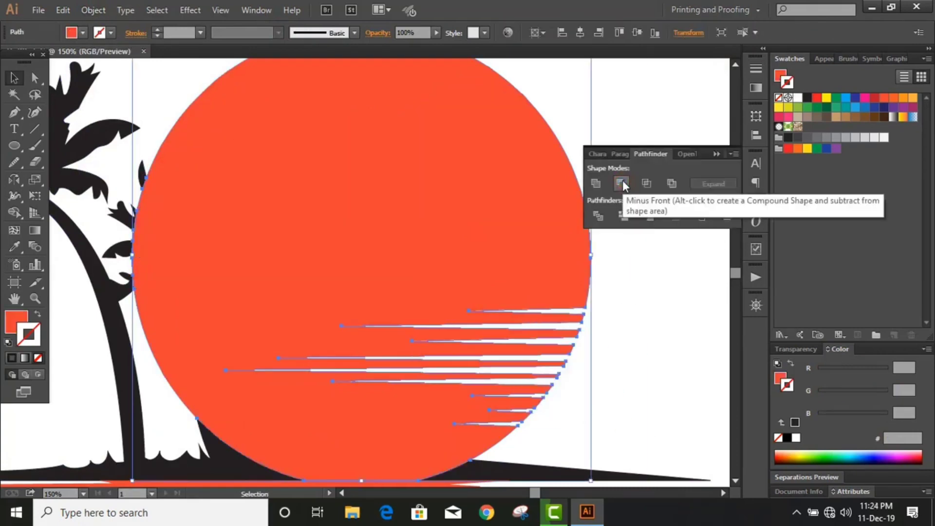
{"action": "left_click", "coordinate": [651, 168]}
{"action": "right_click", "coordinate": [564, 190]}
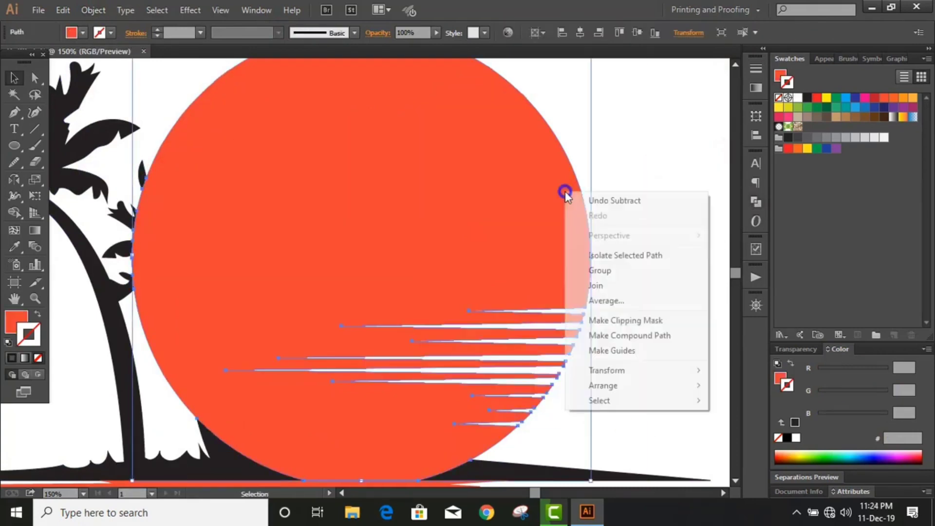
{"action": "left_click", "coordinate": [706, 430]}
{"action": "left_click", "coordinate": [639, 280]}
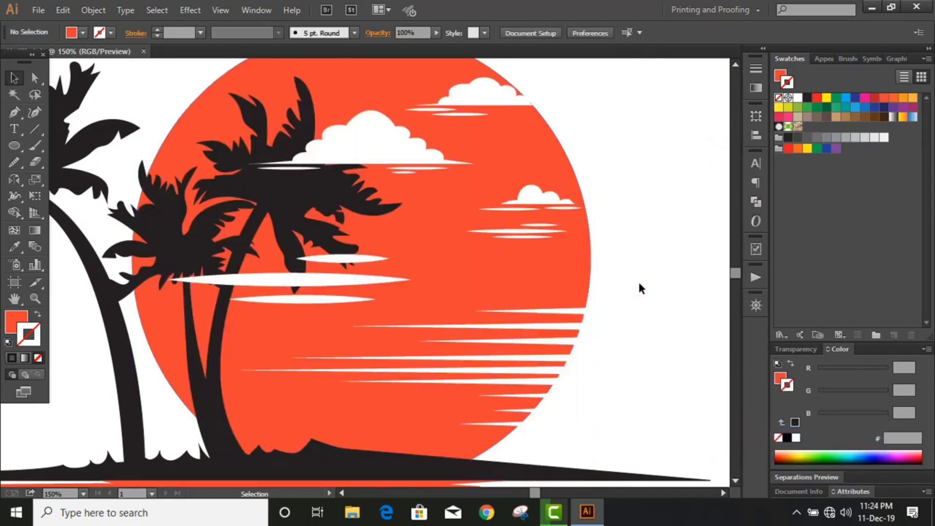
Unlock all artwork and change the palm trees' stacking order
{"action": "left_click", "coordinate": [322, 217]}
{"action": "left_click", "coordinate": [155, 87]}
{"action": "left_click", "coordinate": [93, 10]}
{"action": "left_click", "coordinate": [141, 98]}
{"action": "left_click", "coordinate": [177, 204]}
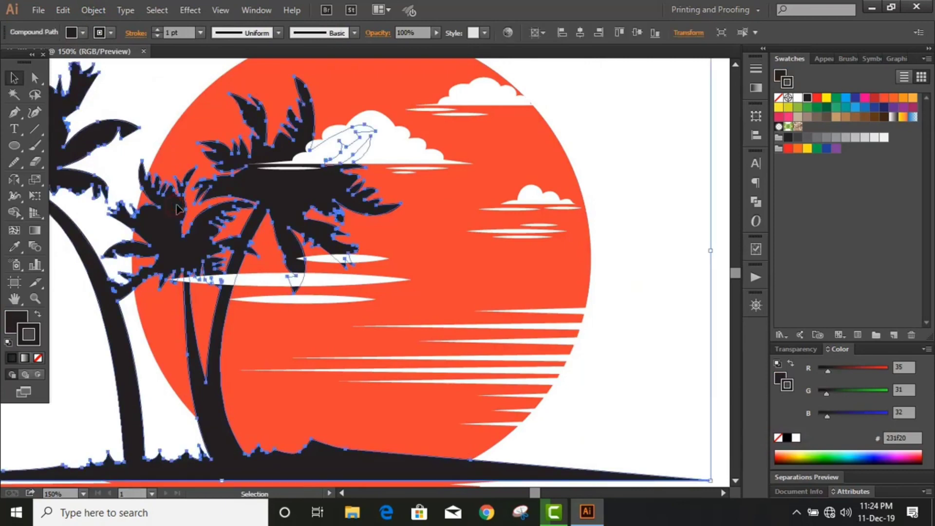
{"action": "right_click", "coordinate": [177, 205]}
{"action": "left_click", "coordinate": [385, 318]}
Draw a freehand bird outline with the Pencil beside the sun and fill it dark
{"action": "left_click", "coordinate": [633, 168]}
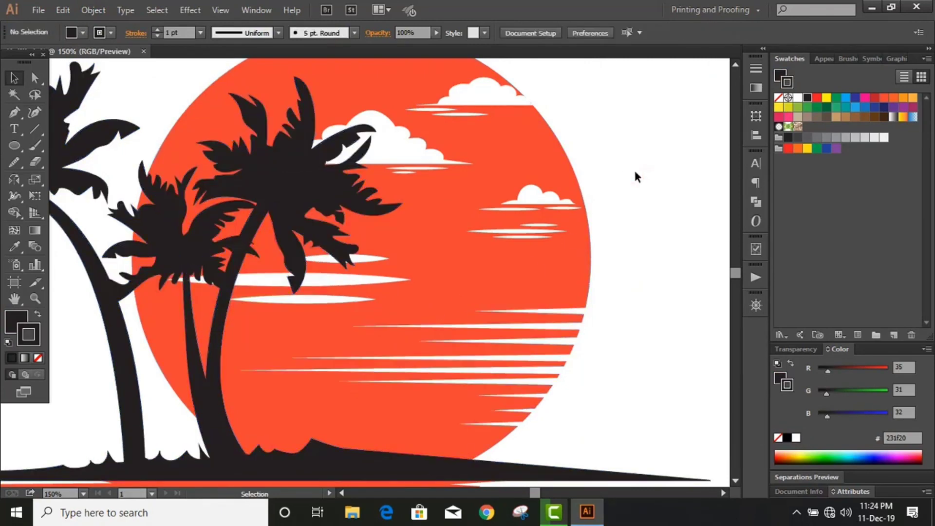
{"action": "key", "text": "ctrl+plus"}
{"action": "left_click_drag", "start_coordinate": [13, 162], "coordinate": [68, 161]}
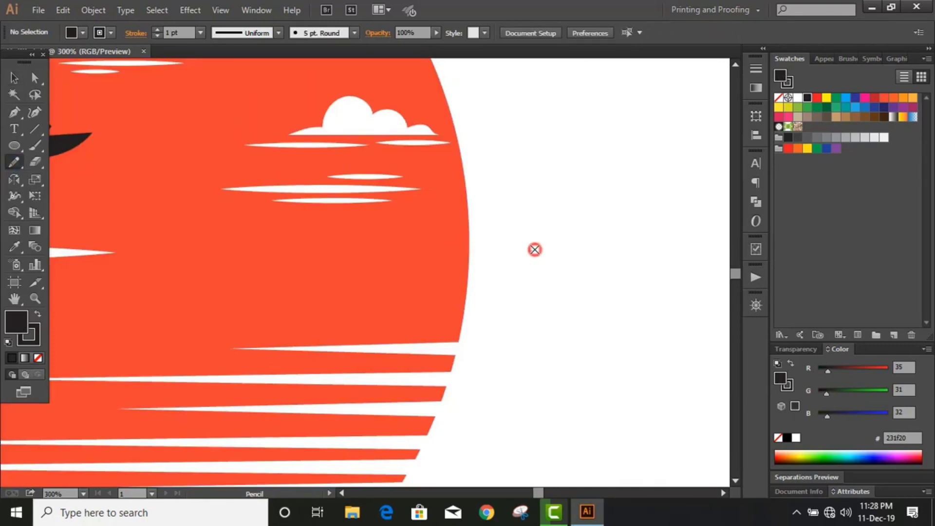
{"action": "mouse_move", "coordinate": [535, 250]}
{"action": "left_mouse_down"}
{"action": "mouse_move", "coordinate": [587, 264]}
{"action": "mouse_move", "coordinate": [553, 257]}
{"action": "mouse_move", "coordinate": [537, 272]}
{"action": "left_mouse_up"}
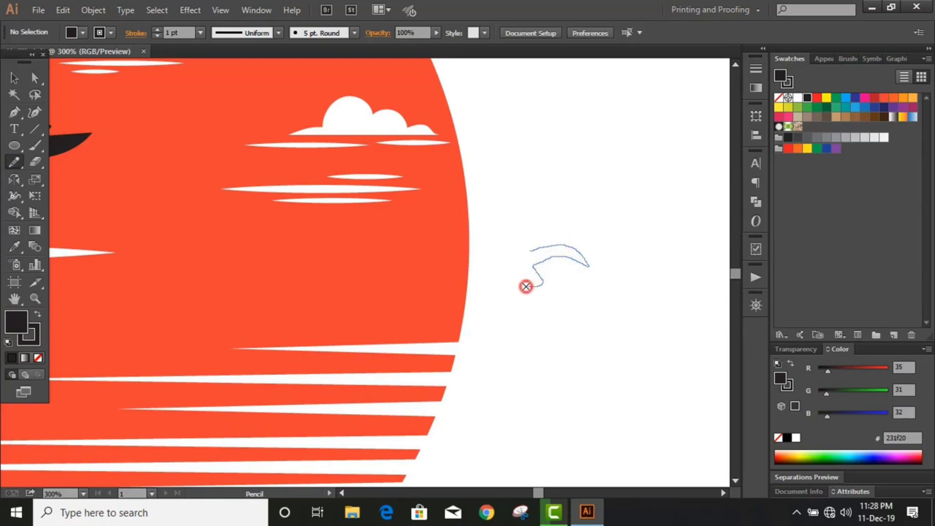
{"action": "left_click_drag", "start_coordinate": [515, 281], "coordinate": [502, 274]}
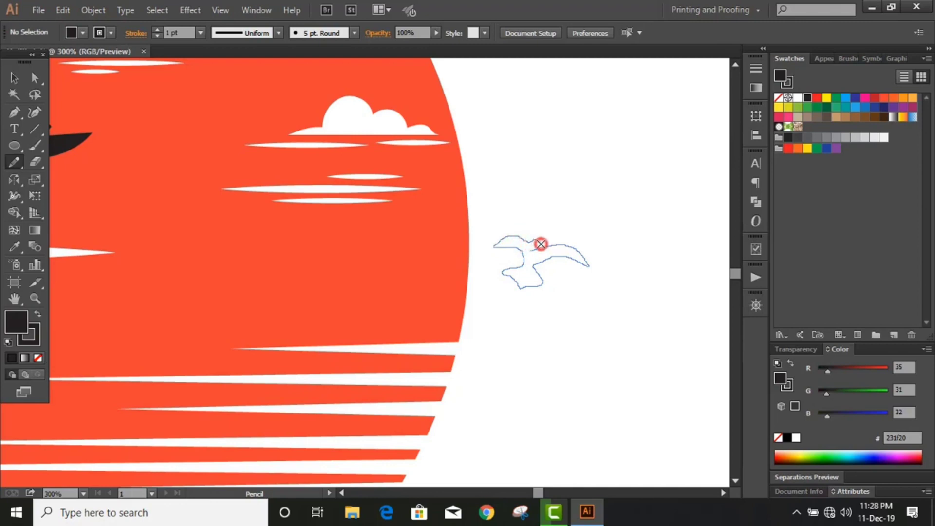
{"action": "left_click_drag", "start_coordinate": [541, 244], "coordinate": [534, 253]}
{"action": "left_click", "coordinate": [12, 358]}
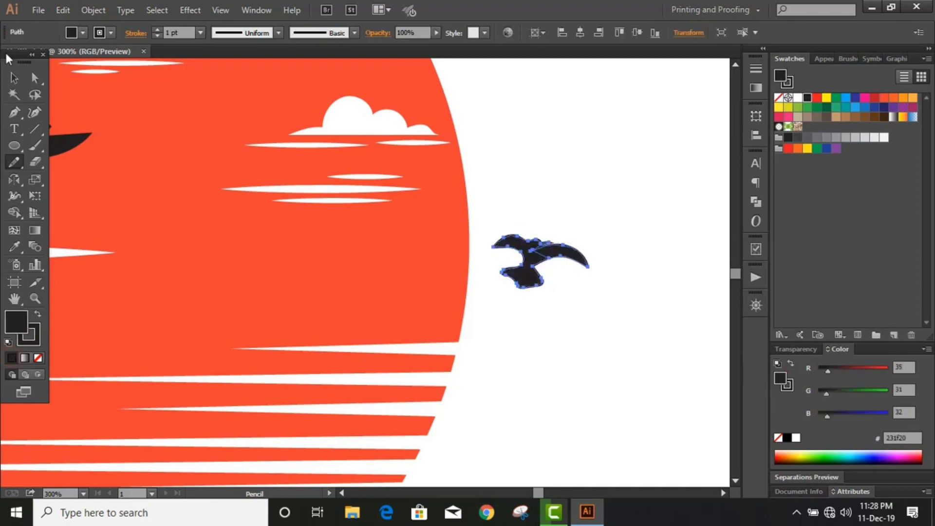
{"action": "key", "text": "v"}
{"action": "left_click", "coordinate": [516, 169]}
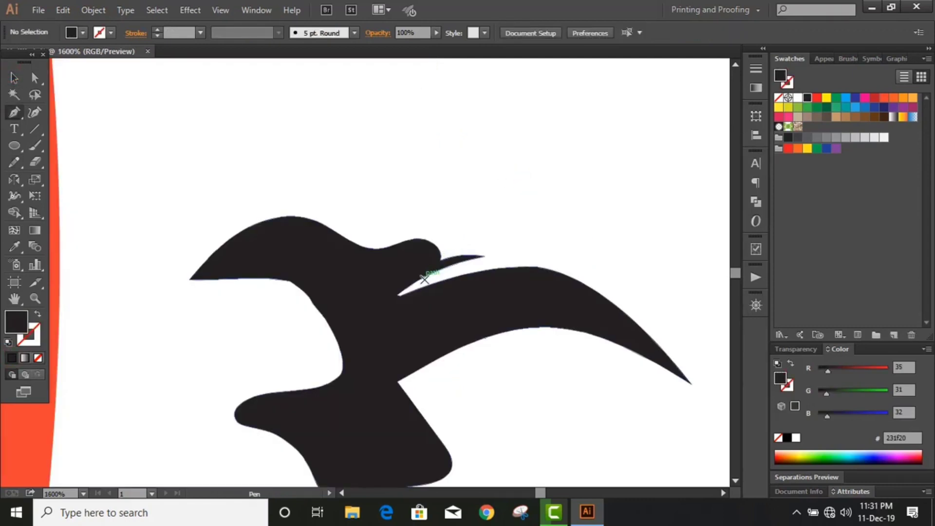
Draw a Pen patch over the bird's wing gap and unite it with the bird
{"action": "left_click_drag", "start_coordinate": [426, 274], "coordinate": [458, 281]}
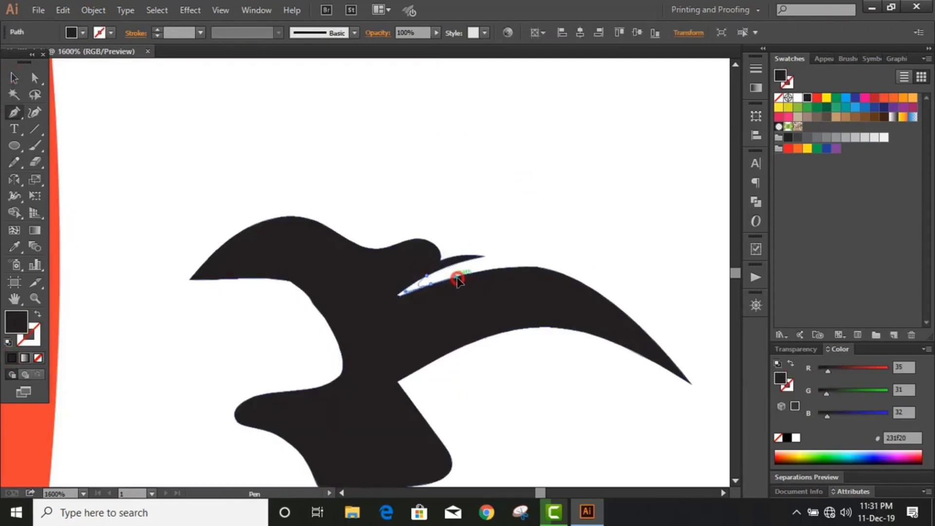
{"action": "left_click", "coordinate": [385, 313]}
{"action": "left_click", "coordinate": [375, 276]}
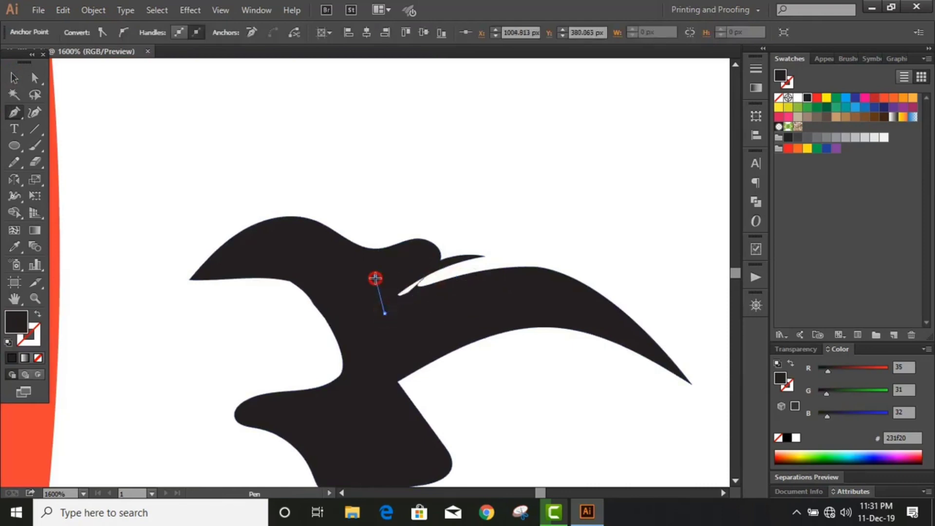
{"action": "left_click", "coordinate": [427, 277]}
{"action": "key", "text": "v"}
{"action": "left_click", "coordinate": [165, 130]}
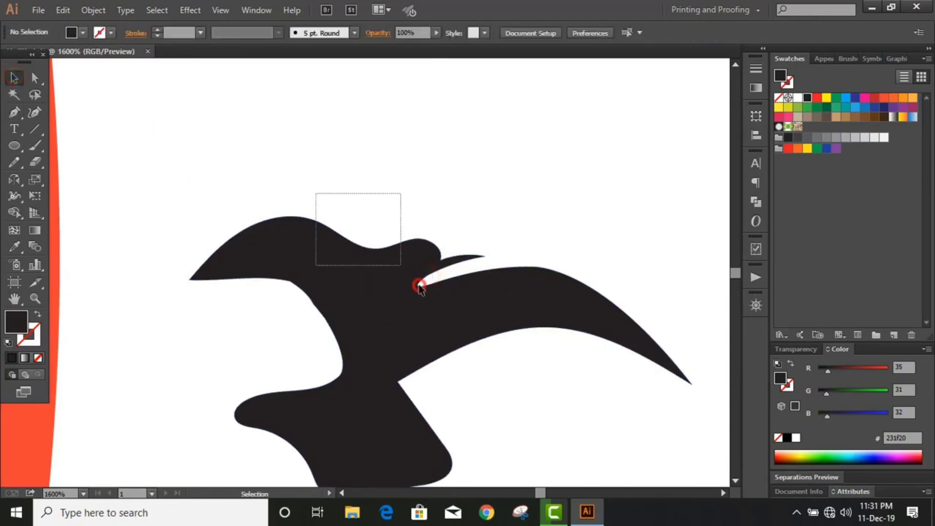
{"action": "left_click", "coordinate": [418, 281]}
{"action": "left_click", "coordinate": [756, 202]}
{"action": "left_click", "coordinate": [597, 182]}
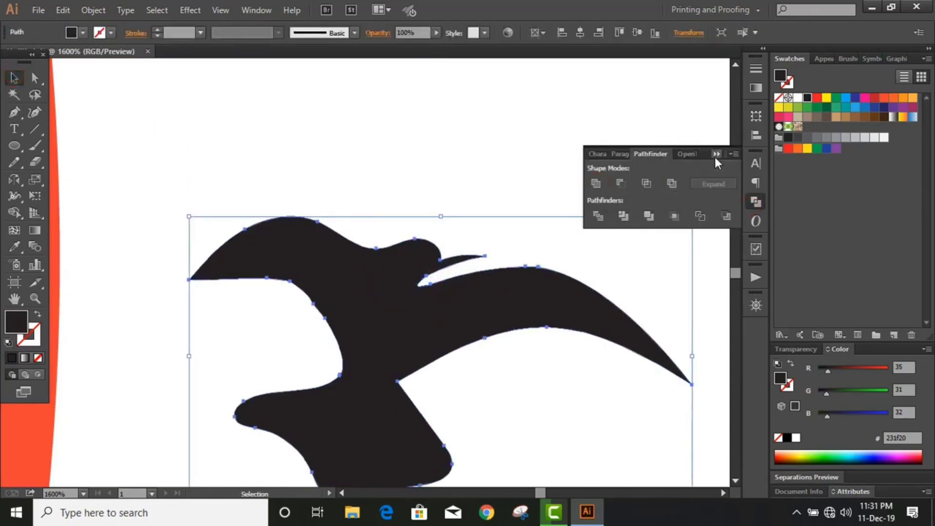
{"action": "left_click", "coordinate": [716, 154]}
{"action": "left_click", "coordinate": [439, 151]}
{"action": "key", "text": "ctrl+0"}
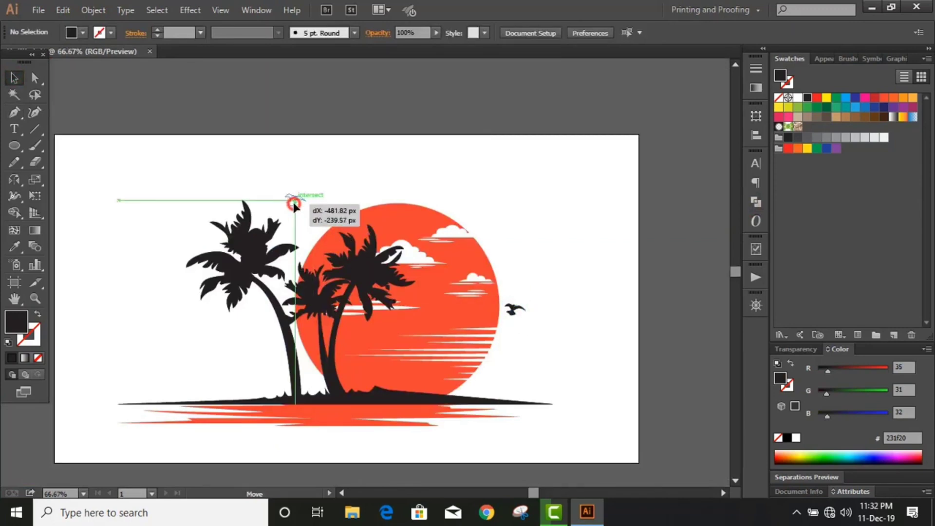
Move the bird near the left palm tree and place tilted bird copies over the sun
{"action": "mouse_move", "coordinate": [341, 221]}
{"action": "left_mouse_down"}
{"action": "mouse_move", "coordinate": [292, 205]}
{"action": "mouse_move", "coordinate": [431, 297]}
{"action": "mouse_move", "coordinate": [435, 263]}
{"action": "left_mouse_up"}
{"action": "left_click", "coordinate": [329, 193]}
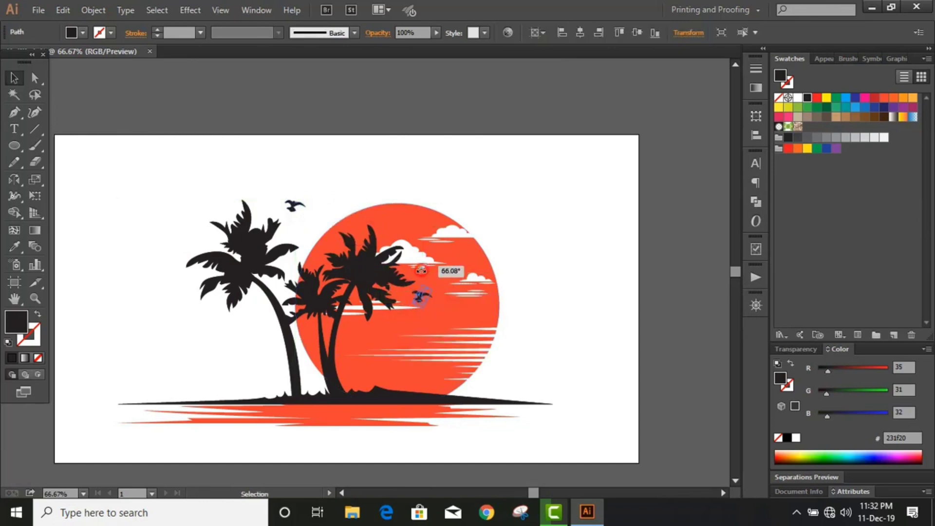
{"action": "left_click", "coordinate": [555, 304]}
{"action": "key", "text": "ctrl+1"}
{"action": "left_click_drag", "start_coordinate": [403, 128], "coordinate": [342, 296]}
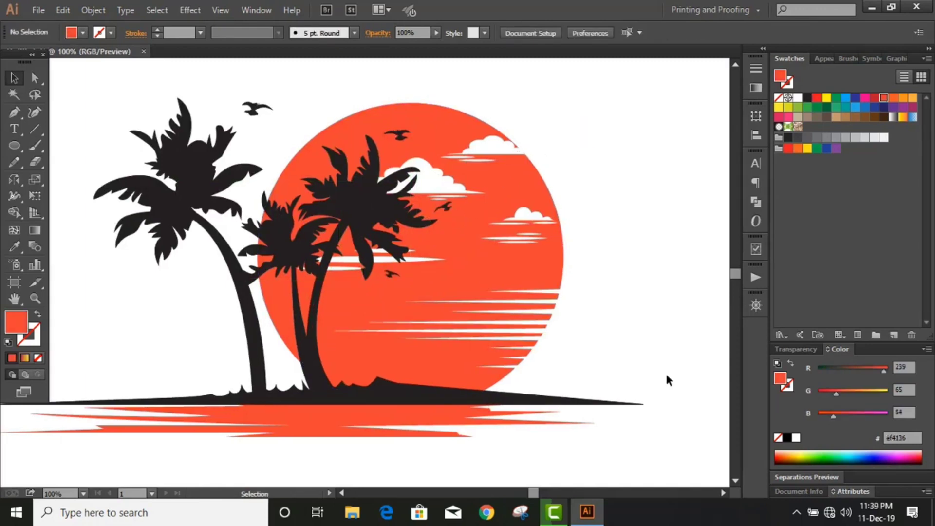
{"action": "key", "text": "ctrl+plus"}
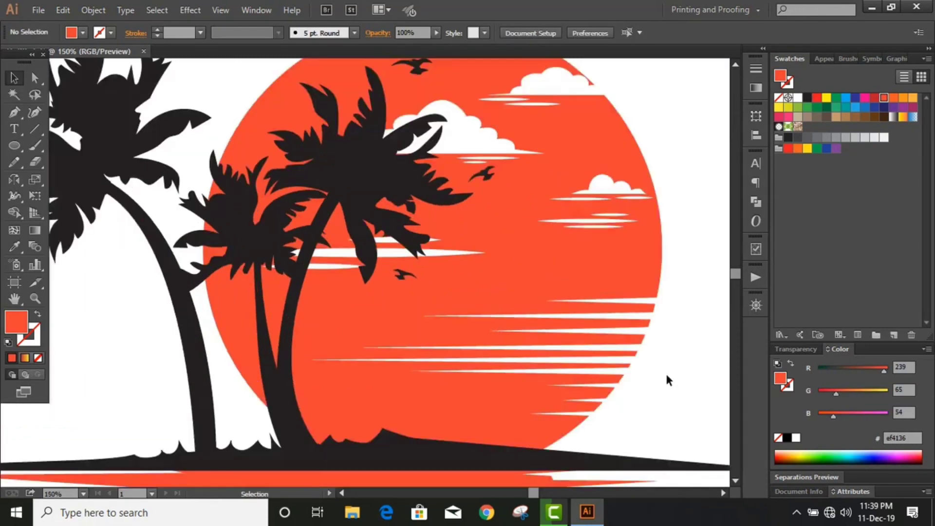
{"action": "scroll", "coordinate": [548, 291], "scroll_direction": "up", "scroll_amount": 1}
{"action": "left_click", "coordinate": [515, 285]}
Apply a gradient fill to the sun, dragged to run red at the top to yellow at the bottom
{"action": "left_click", "coordinate": [756, 87]}
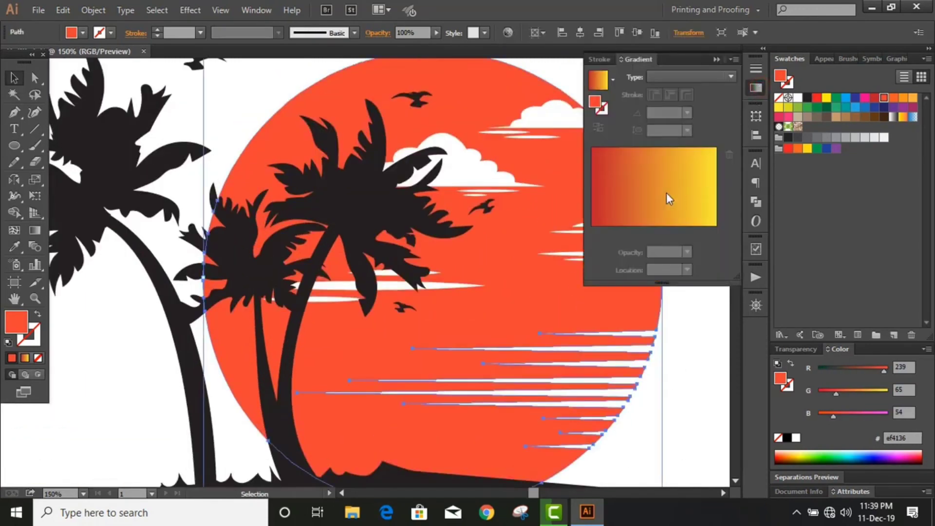
{"action": "left_click", "coordinate": [666, 192]}
{"action": "left_click", "coordinate": [717, 60]}
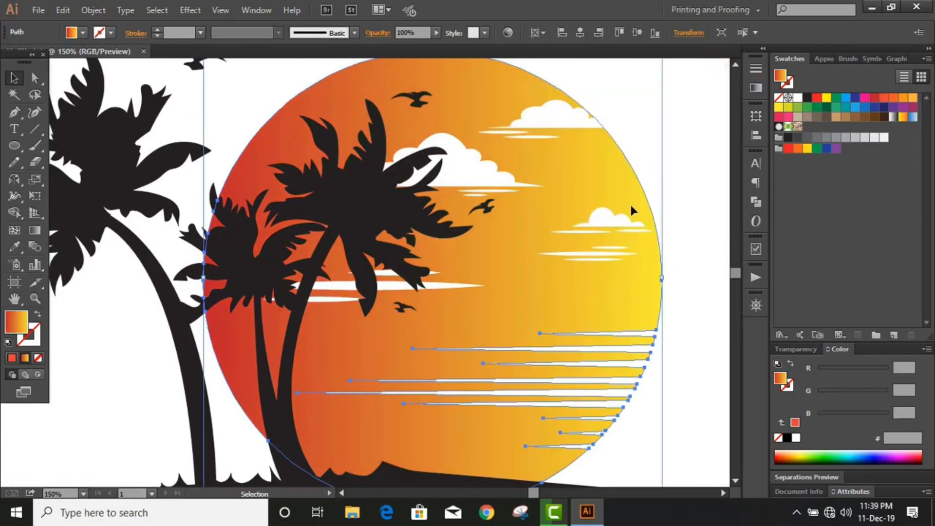
{"action": "left_click", "coordinate": [675, 187]}
{"action": "key", "text": "ctrl+minus"}
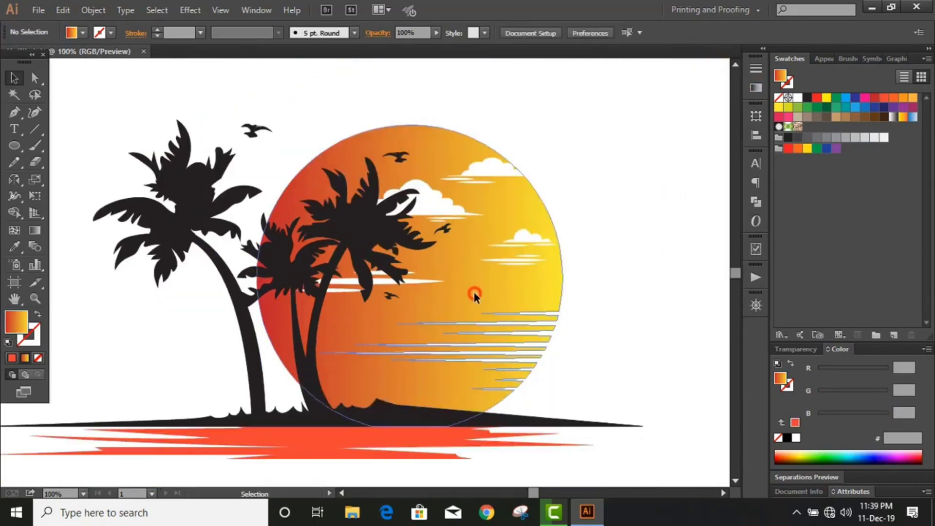
{"action": "left_click", "coordinate": [473, 292]}
{"action": "left_click", "coordinate": [34, 230]}
{"action": "left_click_drag", "start_coordinate": [409, 125], "coordinate": [410, 423]}
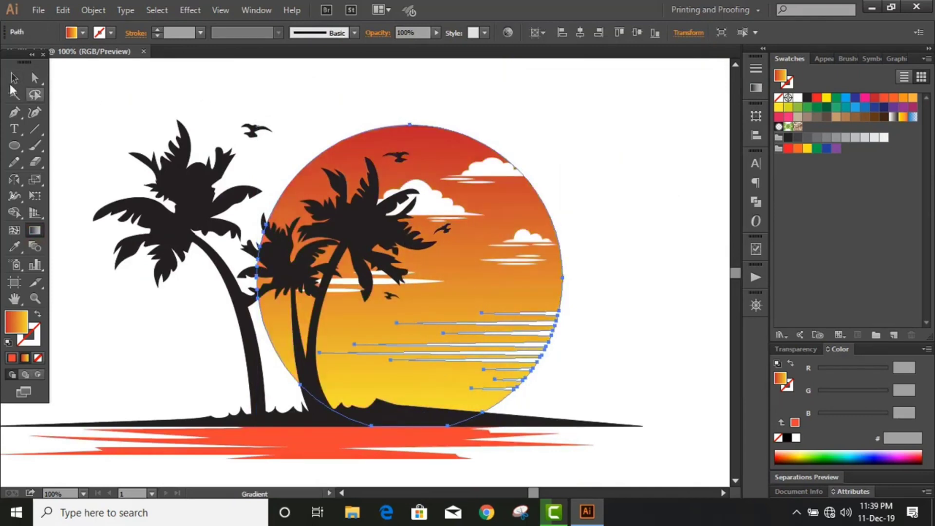
{"action": "left_click", "coordinate": [14, 78]}
Draw a circle over the lower half of the sun
{"action": "left_click", "coordinate": [122, 95]}
{"action": "key", "text": "ctrl+plus"}
{"action": "left_click", "coordinate": [15, 145]}
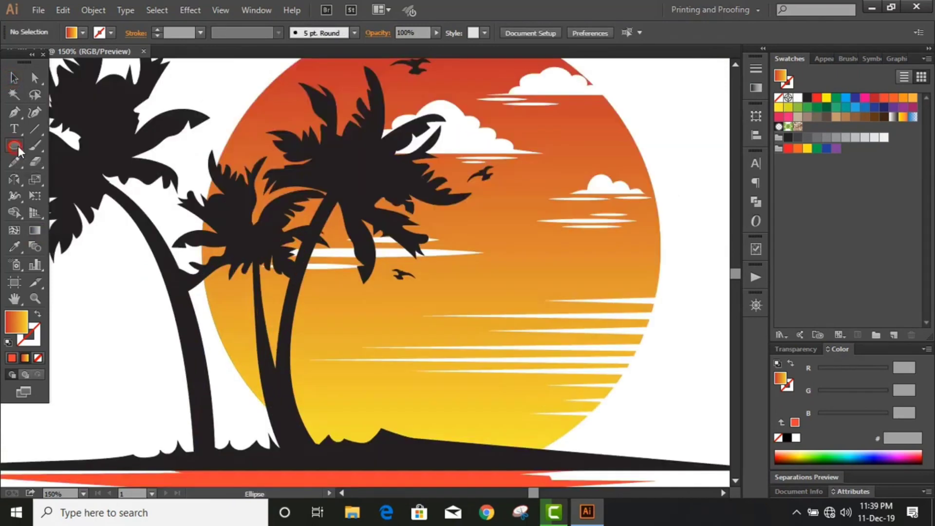
{"action": "left_click_drag", "start_coordinate": [455, 337], "coordinate": [542, 425]}
{"action": "key", "text": "v"}
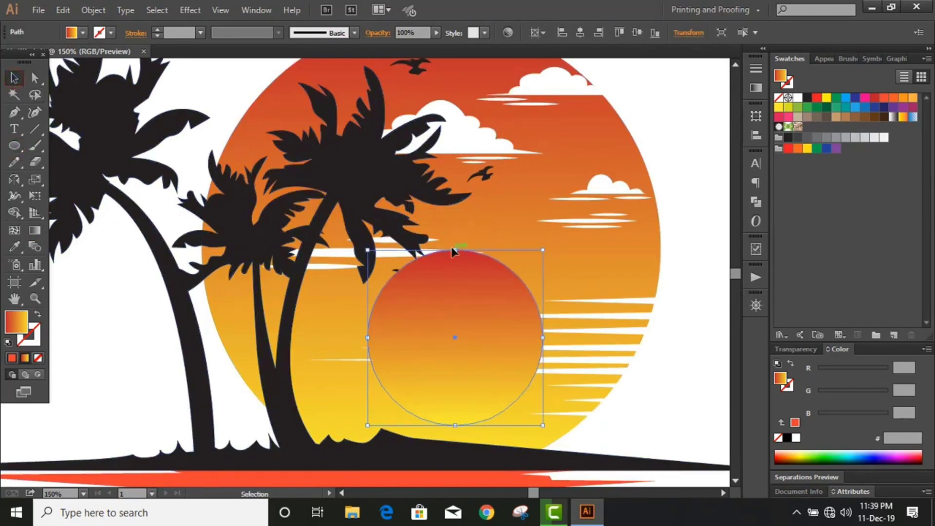
Stretch the circle taller and wider into an oval covering the stripe cut-outs
{"action": "left_click_drag", "start_coordinate": [455, 249], "coordinate": [460, 219]}
{"action": "left_click_drag", "start_coordinate": [367, 322], "coordinate": [305, 323]}
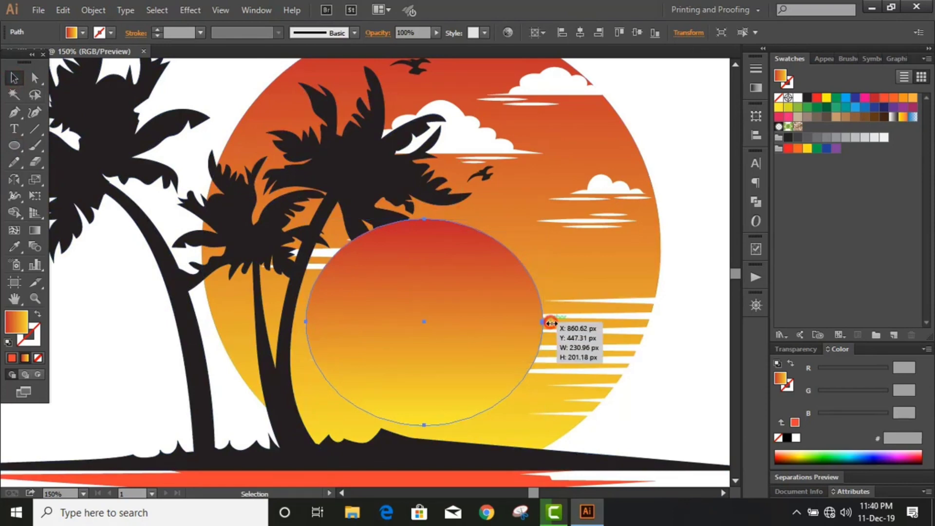
{"action": "mouse_move", "coordinate": [544, 322]}
{"action": "left_mouse_down"}
{"action": "mouse_move", "coordinate": [593, 324]}
{"action": "mouse_move", "coordinate": [551, 317]}
{"action": "left_mouse_up"}
{"action": "left_click", "coordinate": [622, 342]}
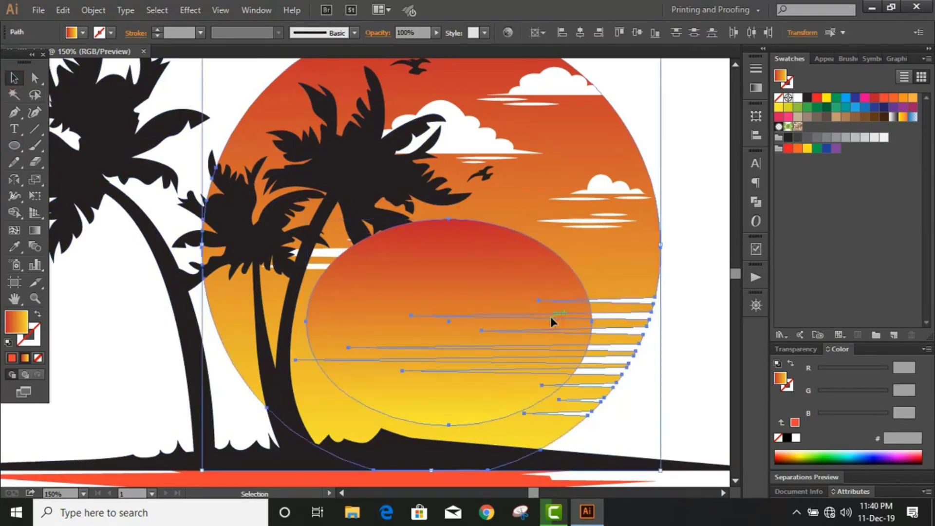
{"action": "key", "text": "shift+m"}
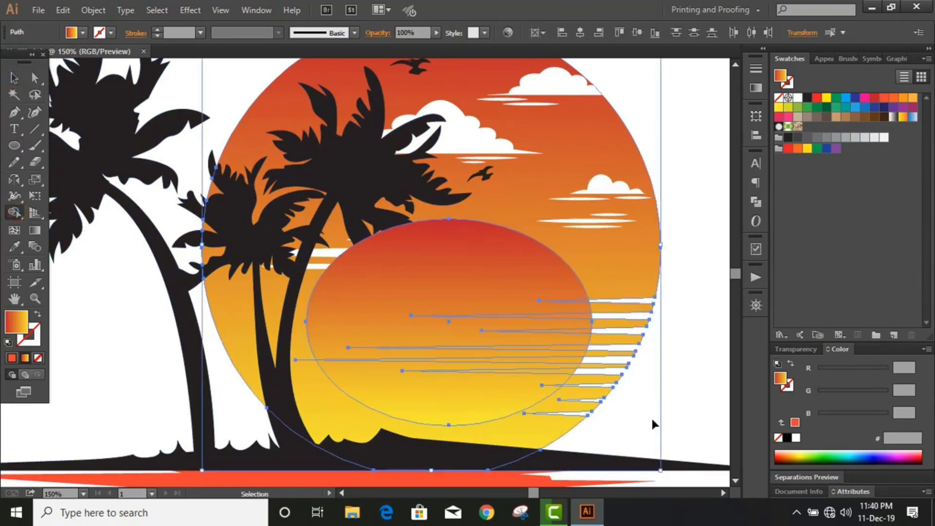
{"action": "key", "text": "ctrl+plus"}
{"action": "key", "text": "ctrl+plus"}
{"action": "left_click", "coordinate": [722, 493]}
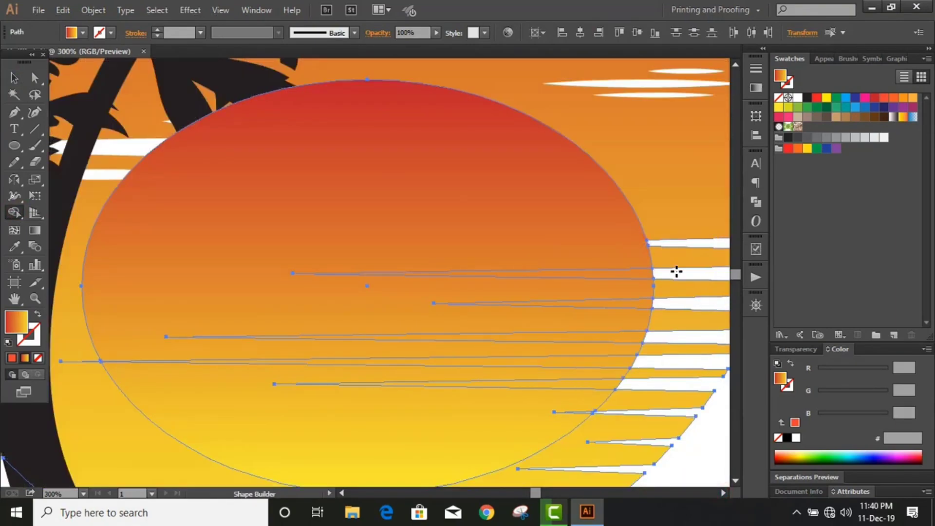
Cut six stripe sections out of the inner ellipse with Shape Builder, then select the ellipse
{"action": "left_click", "coordinate": [645, 244]}
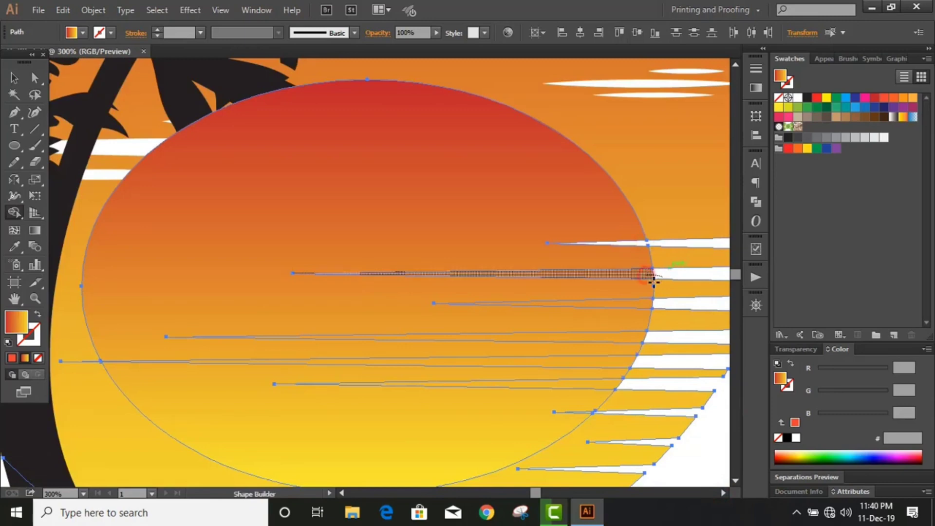
{"action": "left_click", "coordinate": [653, 276]}
{"action": "left_click", "coordinate": [644, 305]}
{"action": "left_click", "coordinate": [650, 342]}
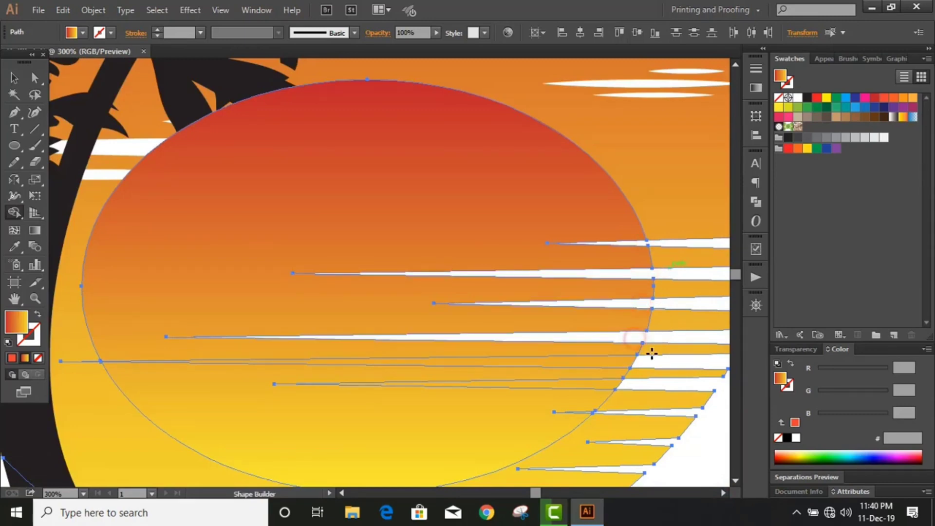
{"action": "left_click", "coordinate": [626, 362]}
{"action": "left_click", "coordinate": [632, 386]}
{"action": "scroll", "coordinate": [605, 371], "scroll_direction": "down", "scroll_amount": 2}
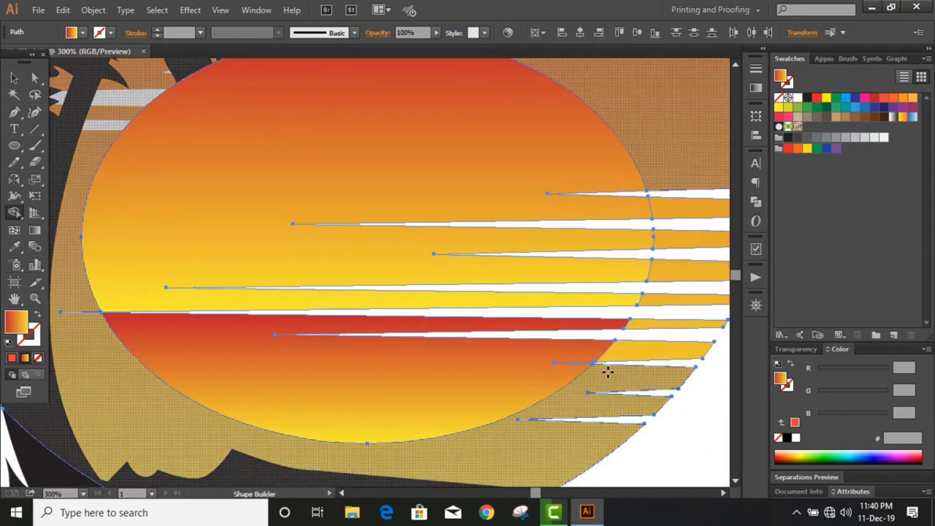
{"action": "key", "text": "ctrl+plus"}
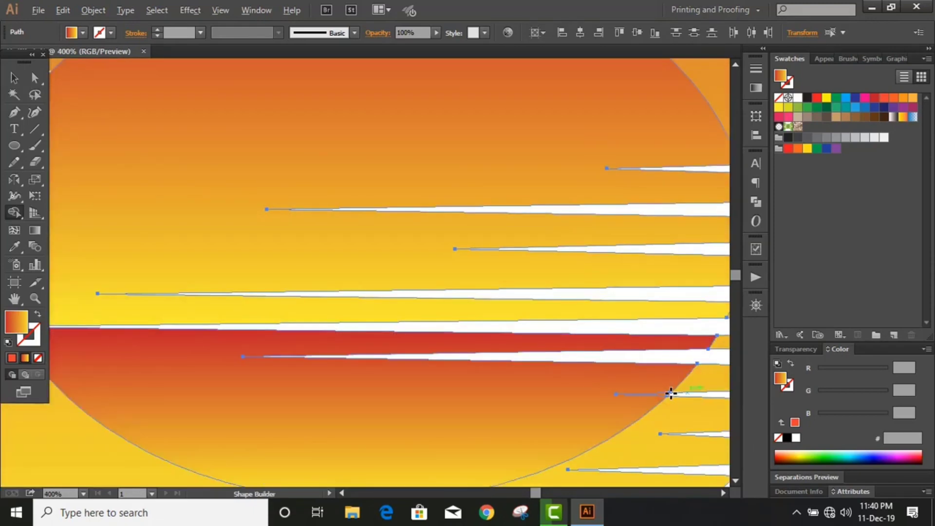
{"action": "key", "text": "v"}
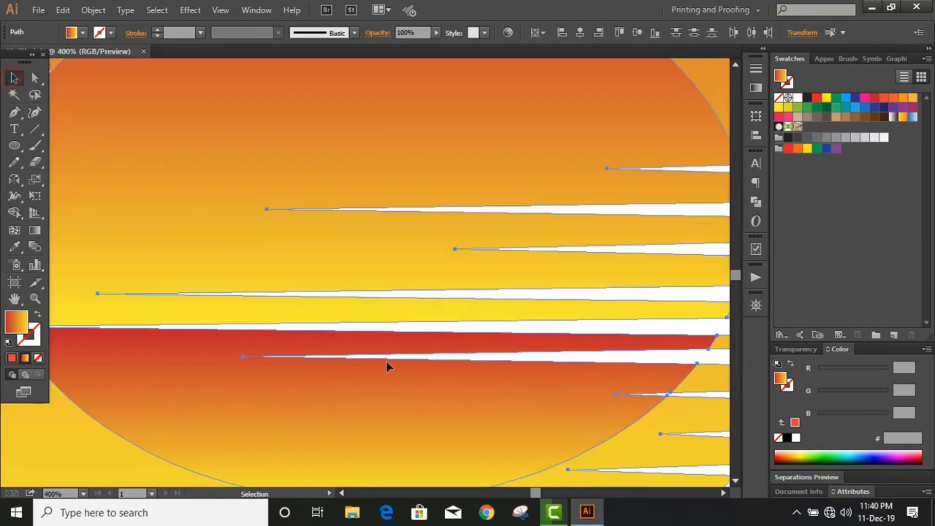
{"action": "left_click", "coordinate": [399, 380]}
{"action": "key", "text": "ctrl+0"}
{"action": "key", "text": "ctrl+plus"}
Make the ellipse's gradient radial with its left stop at 0% opacity
{"action": "left_click", "coordinate": [402, 219]}
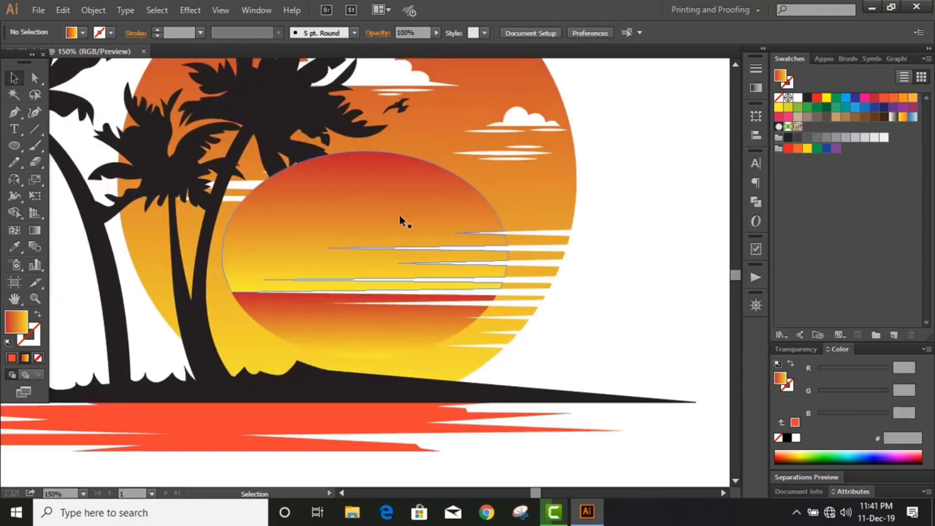
{"action": "left_click", "coordinate": [756, 87]}
{"action": "left_click", "coordinate": [687, 76]}
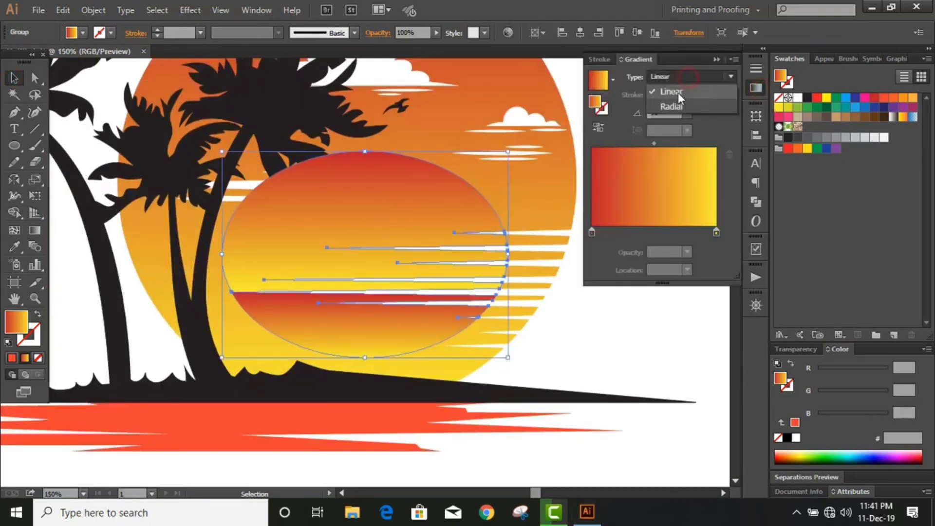
{"action": "left_click", "coordinate": [676, 107]}
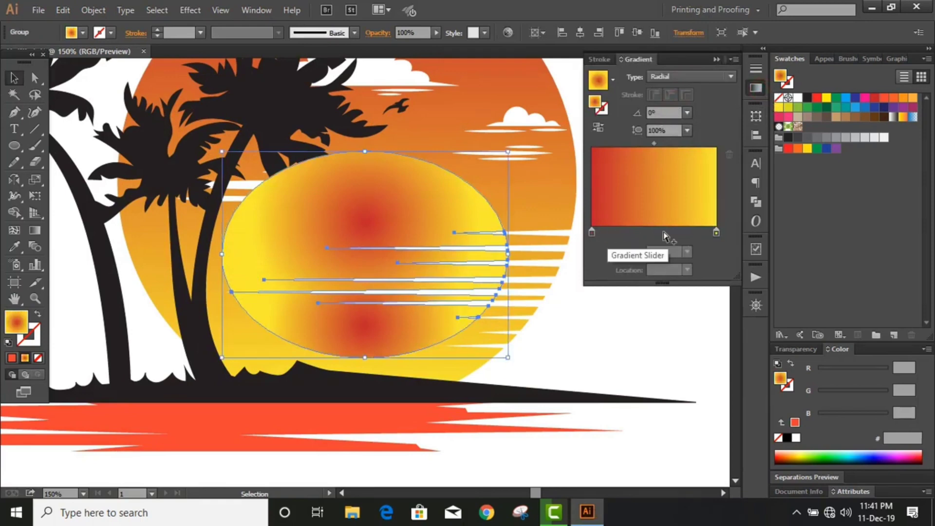
{"action": "left_click", "coordinate": [714, 232]}
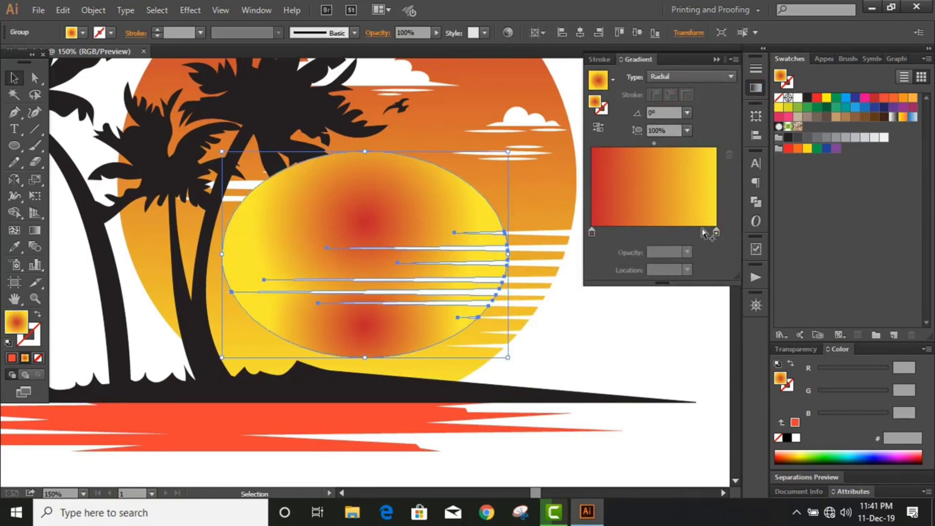
{"action": "left_click", "coordinate": [592, 232]}
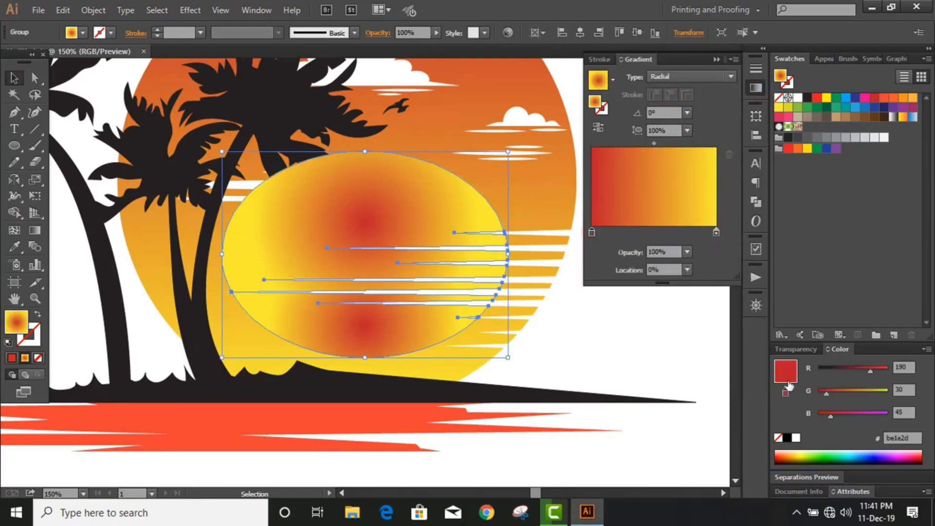
{"action": "left_click", "coordinate": [687, 252]}
{"action": "left_click", "coordinate": [702, 268]}
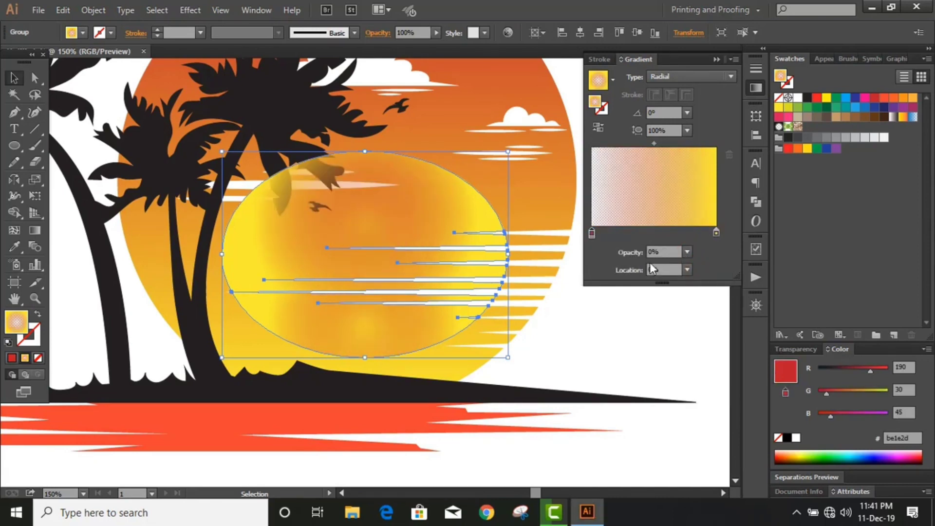
Colour the gradient stop yellow and reverse the gradient so the glow fades outward
{"action": "double_click", "coordinate": [591, 234]}
{"action": "left_click", "coordinate": [682, 275]}
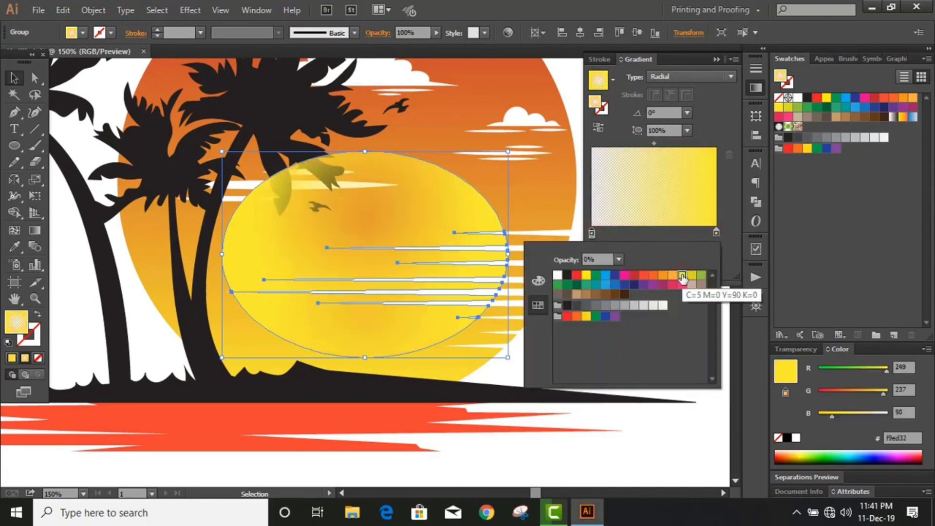
{"action": "left_click", "coordinate": [627, 435]}
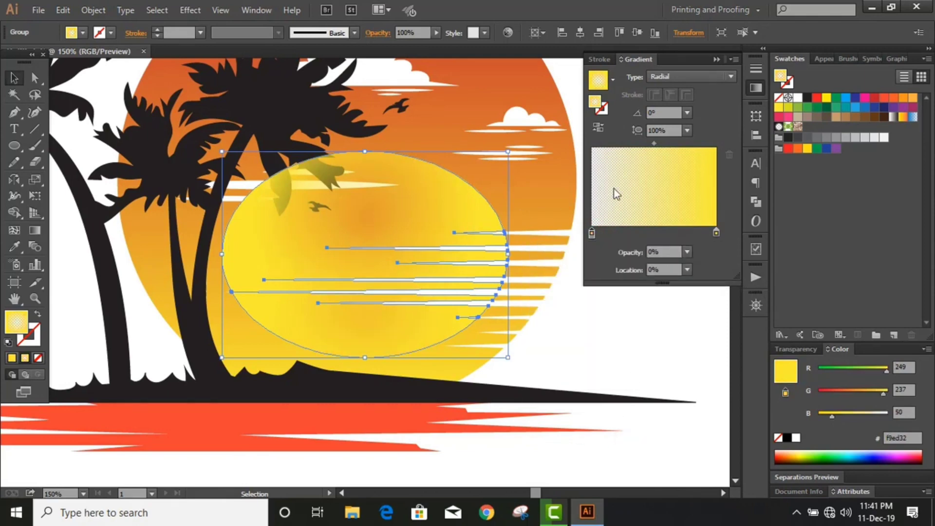
{"action": "left_click", "coordinate": [604, 329]}
{"action": "key", "text": "ctrl+minus"}
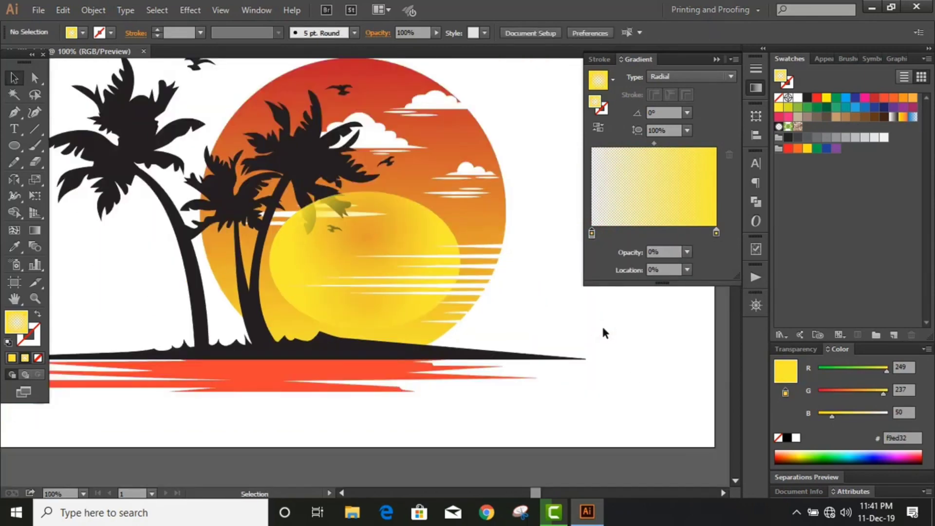
{"action": "left_click", "coordinate": [413, 228]}
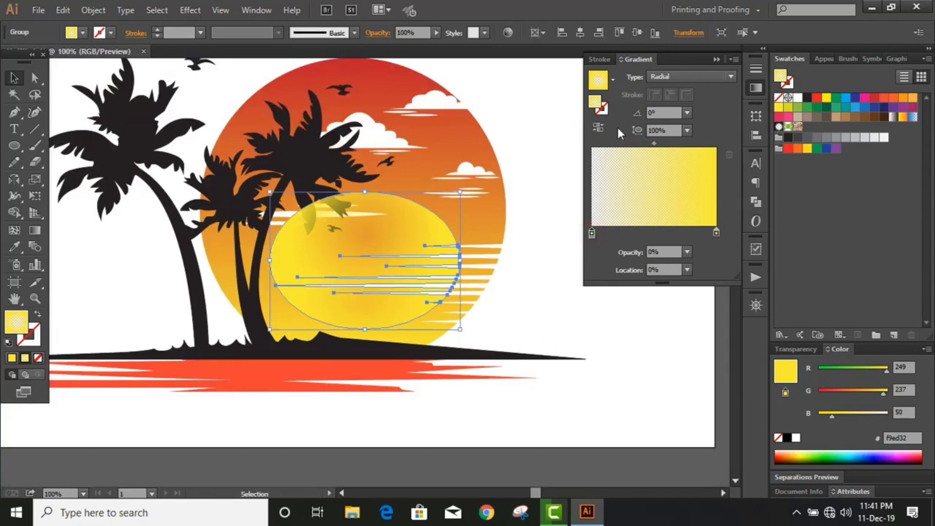
{"action": "left_click", "coordinate": [599, 127]}
{"action": "left_click", "coordinate": [530, 306]}
{"action": "scroll", "coordinate": [533, 299], "scroll_direction": "up", "scroll_amount": 1}
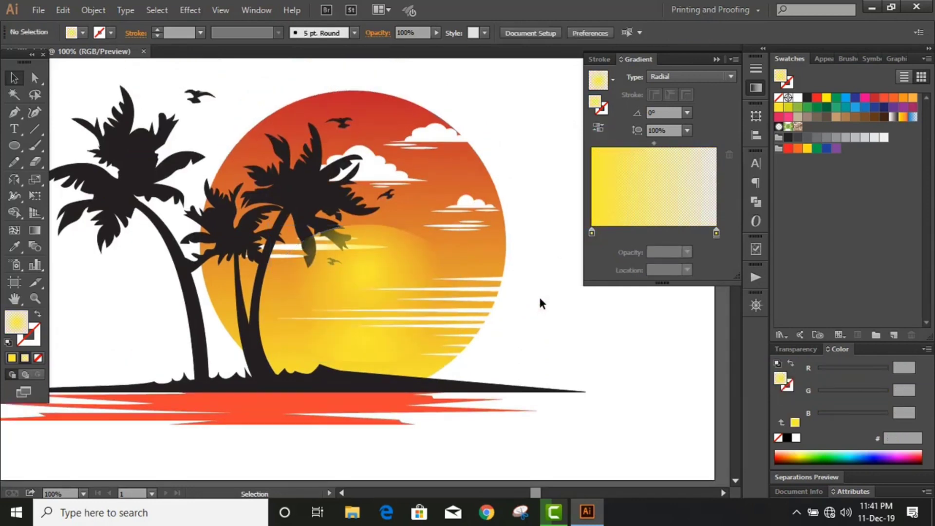
{"action": "left_click", "coordinate": [396, 262]}
Realign the glow's gradient horizontally and lower its opacity to 74%
{"action": "left_click", "coordinate": [35, 232]}
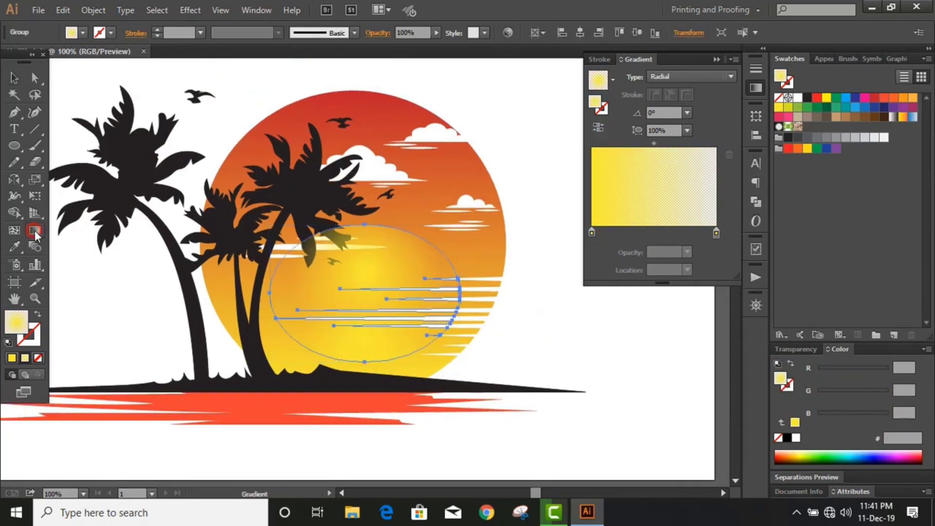
{"action": "left_click_drag", "start_coordinate": [365, 294], "coordinate": [461, 294]}
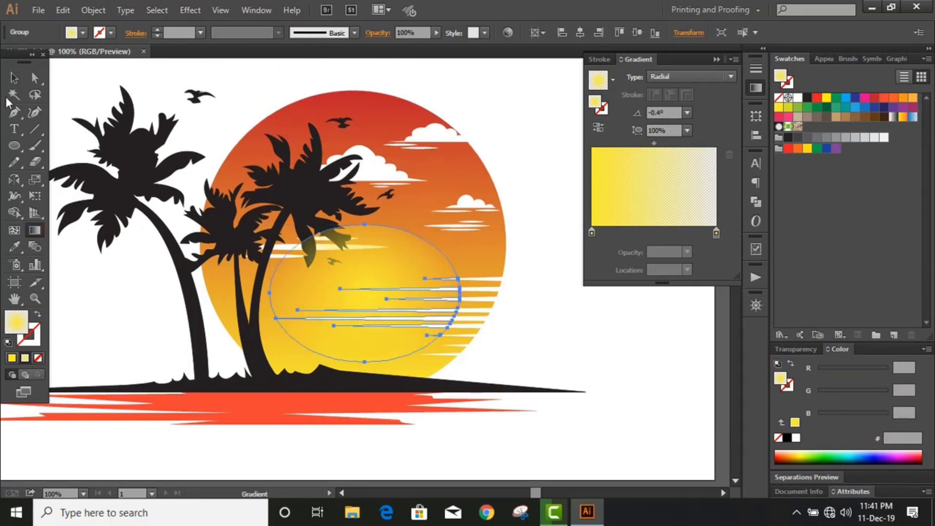
{"action": "left_click", "coordinate": [15, 78]}
{"action": "left_click", "coordinate": [88, 78]}
{"action": "left_click", "coordinate": [394, 250]}
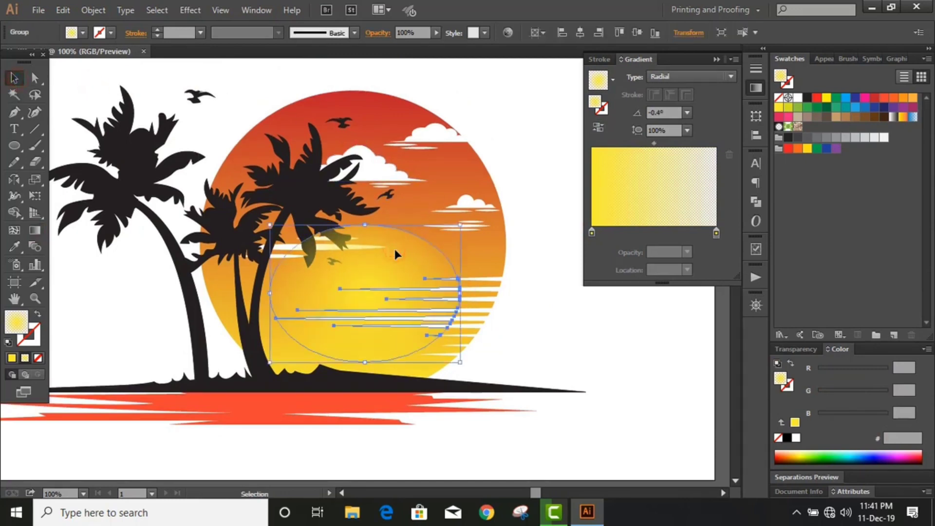
{"action": "left_click", "coordinate": [803, 348]}
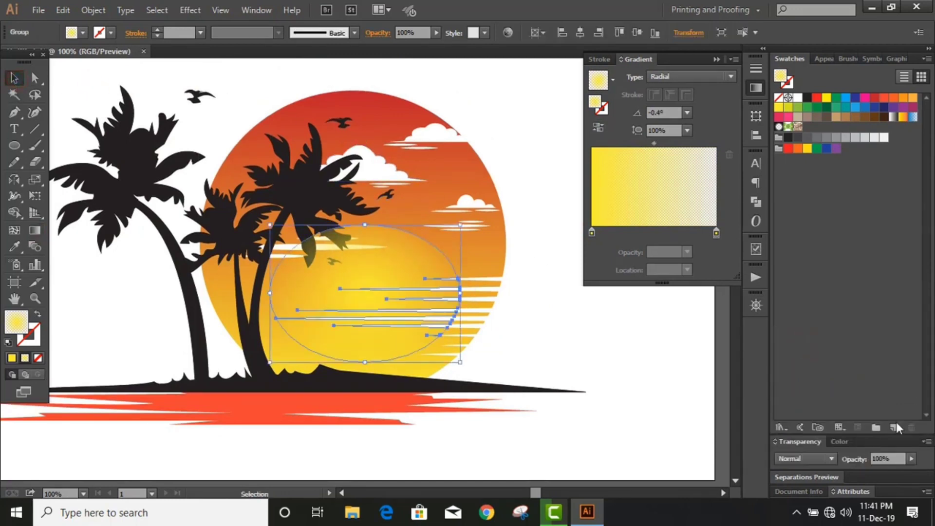
{"action": "left_click", "coordinate": [909, 458]}
{"action": "left_click_drag", "start_coordinate": [910, 469], "coordinate": [898, 472]}
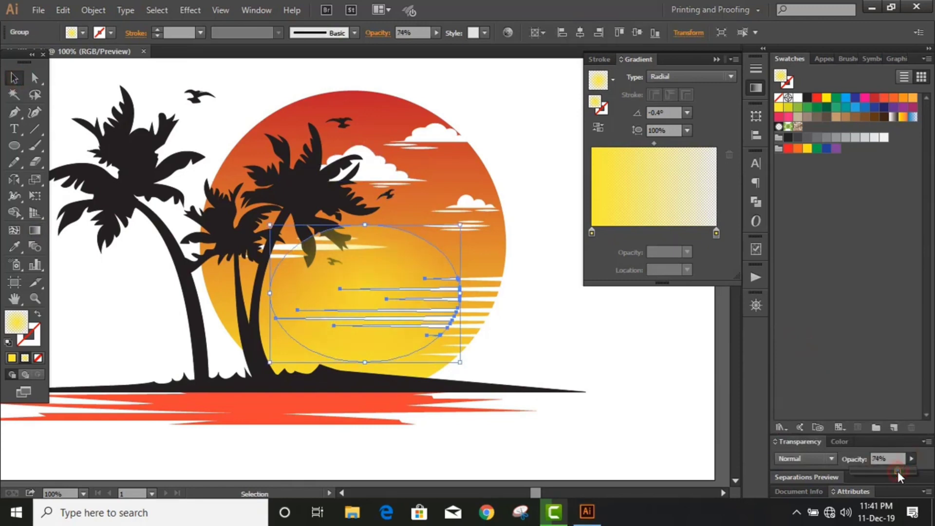
{"action": "left_click", "coordinate": [631, 364]}
Place a smaller, narrower copy of the glow among the palm fronds
{"action": "scroll", "coordinate": [613, 332], "scroll_direction": "up", "scroll_amount": 3}
{"action": "scroll", "coordinate": [608, 261], "scroll_direction": "up", "scroll_amount": 2}
{"action": "left_click_drag", "start_coordinate": [396, 295], "coordinate": [390, 206]}
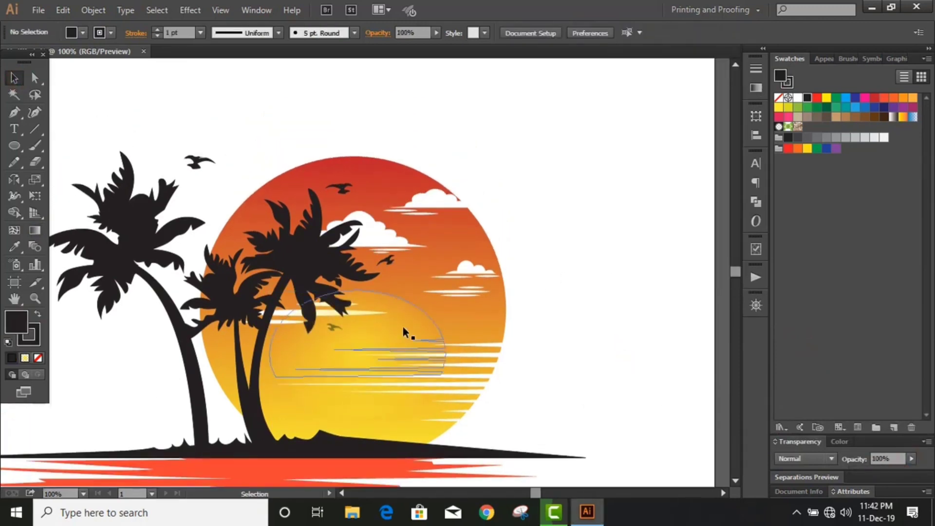
{"action": "left_click", "coordinate": [495, 156]}
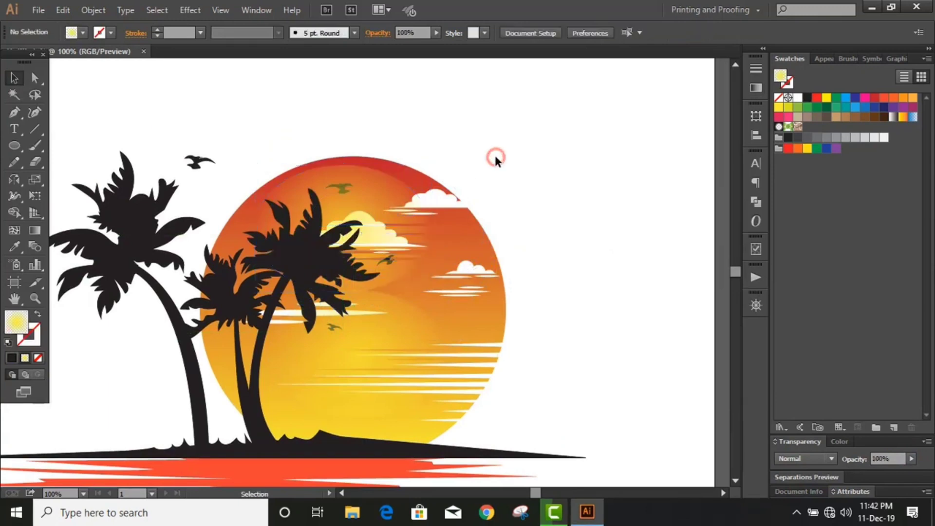
{"action": "scroll", "coordinate": [524, 148], "scroll_direction": "down", "scroll_amount": 2}
{"action": "left_click_drag", "start_coordinate": [378, 164], "coordinate": [336, 202]}
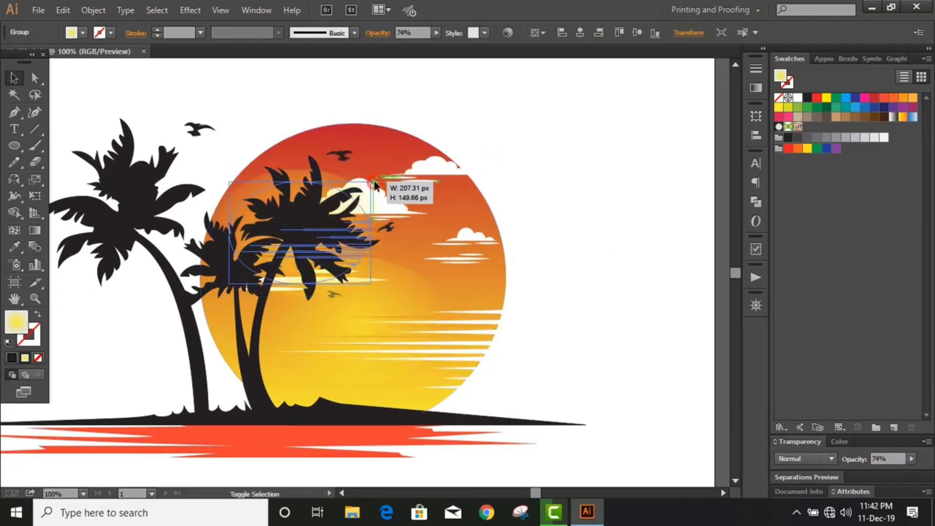
{"action": "left_click_drag", "start_coordinate": [388, 170], "coordinate": [371, 181]}
{"action": "left_click_drag", "start_coordinate": [272, 197], "coordinate": [261, 181]}
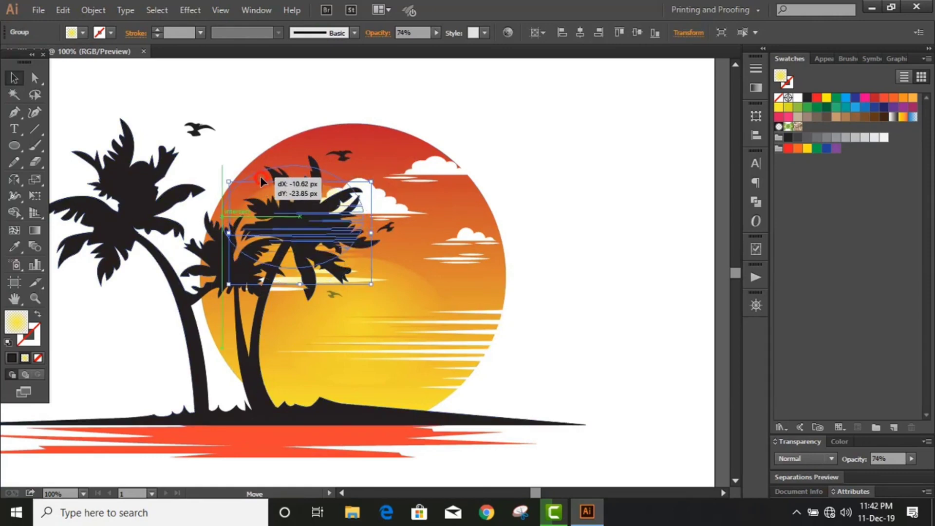
{"action": "left_click_drag", "start_coordinate": [359, 220], "coordinate": [332, 219]}
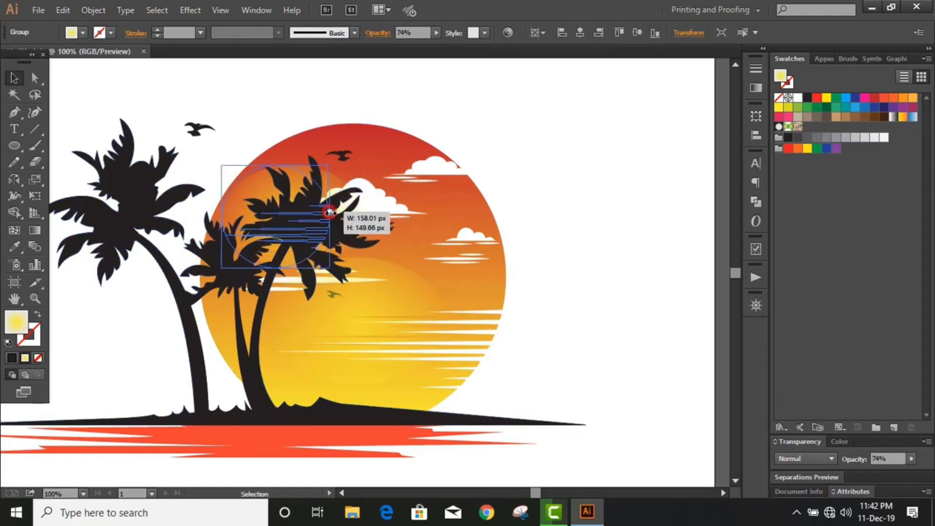
{"action": "left_click", "coordinate": [474, 88]}
{"action": "key", "text": "ctrl+minus"}
{"action": "left_click", "coordinate": [297, 325]}
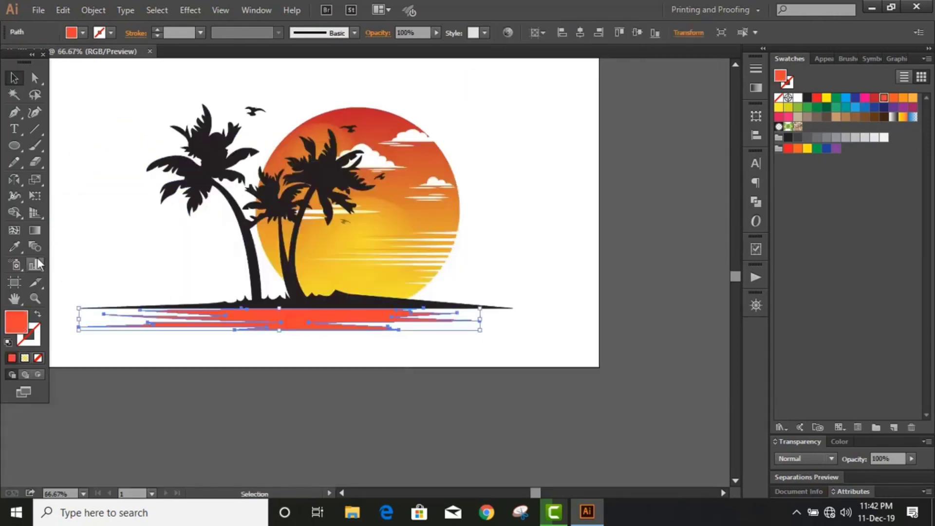
Copy the sun's orange-to-yellow gradient onto the water reflection with the Eyedropper
{"action": "left_click", "coordinate": [14, 246]}
{"action": "left_click", "coordinate": [433, 166]}
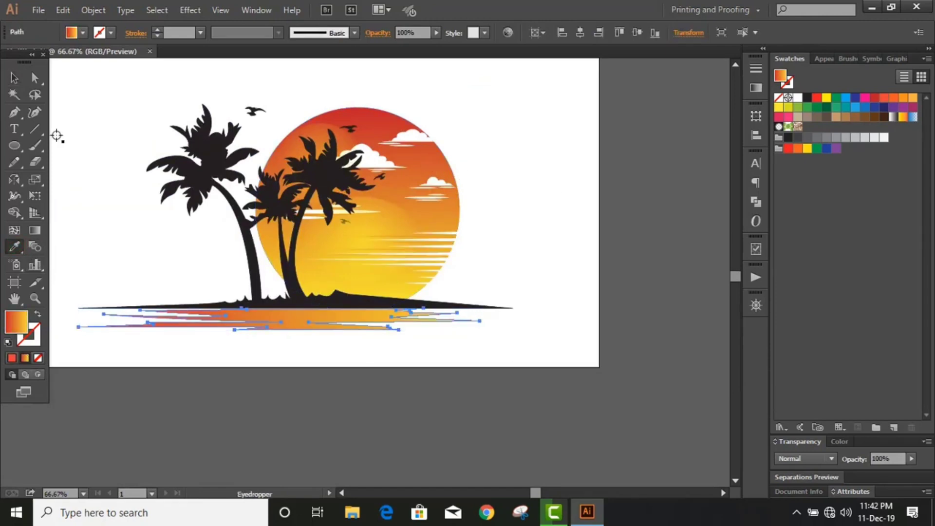
{"action": "key", "text": "v"}
{"action": "left_click", "coordinate": [92, 132]}
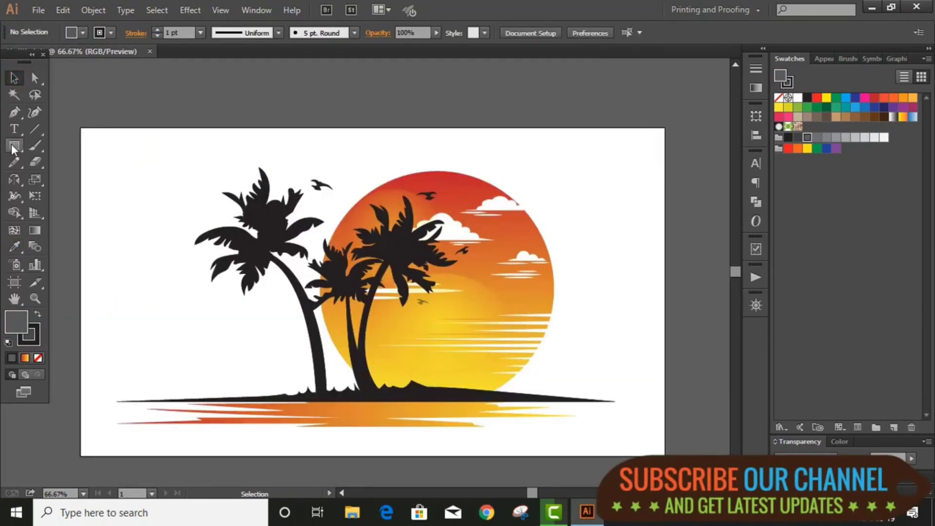
Draw an artboard-sized dark grey rectangle and send it to the back behind the artwork
{"action": "left_click_drag", "start_coordinate": [78, 131], "coordinate": [664, 454]}
{"action": "left_click", "coordinate": [14, 77]}
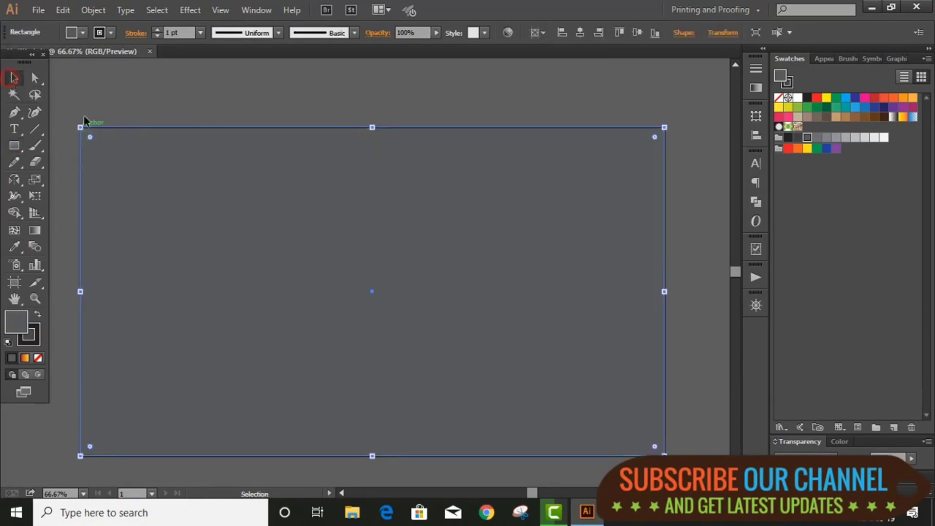
{"action": "right_click", "coordinate": [198, 162]}
{"action": "left_click", "coordinate": [394, 401]}
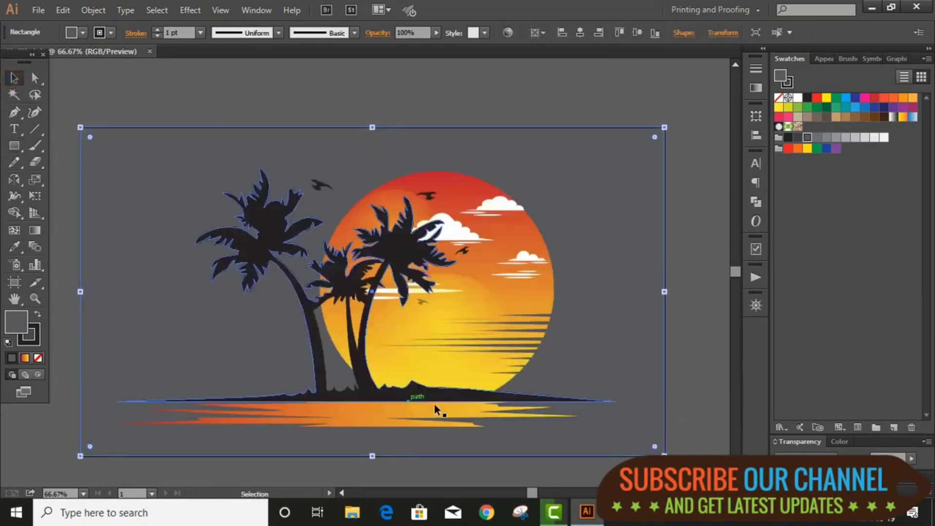